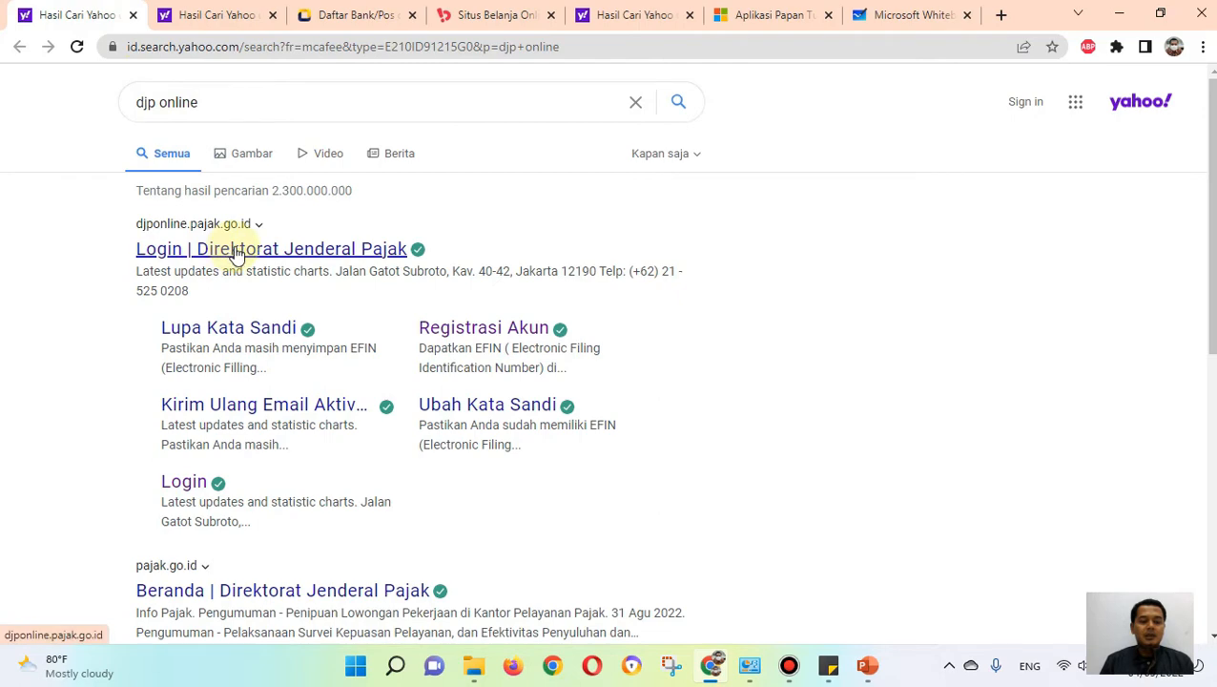
# Step: Log in to DJP Online with the company's NPWP, the account password and the displayed security code
pyautogui.click(618, 334)
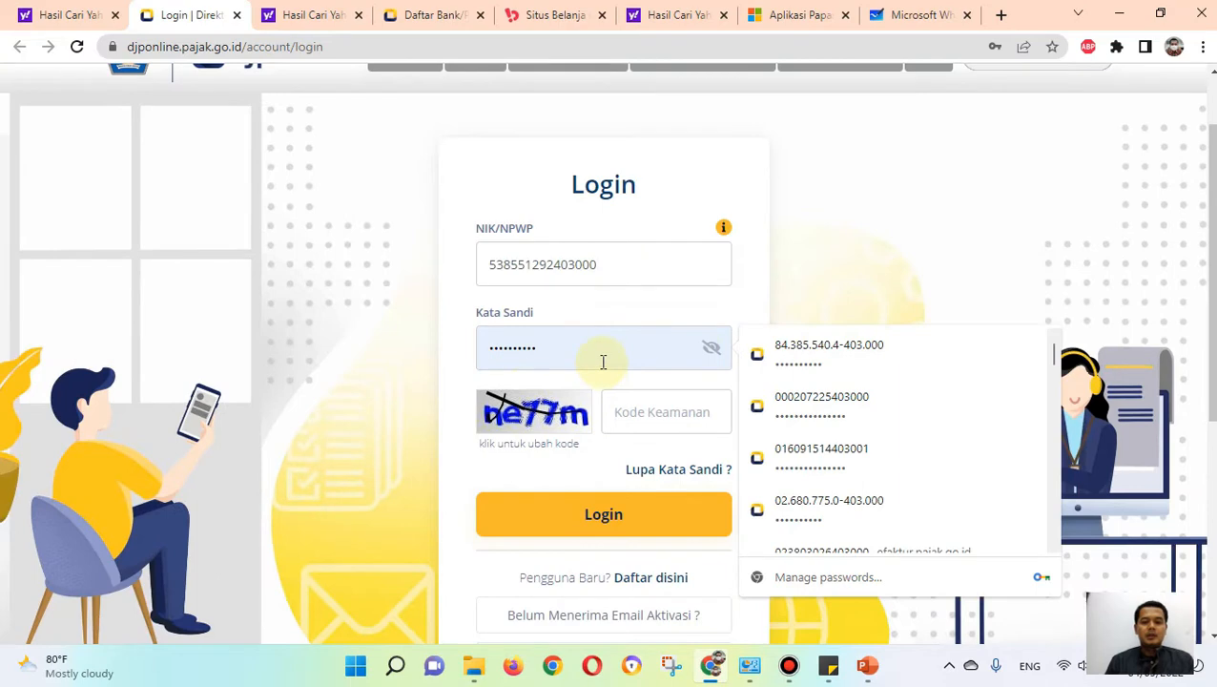
pyautogui.moveTo(597, 350); pyautogui.dragTo(448, 341)
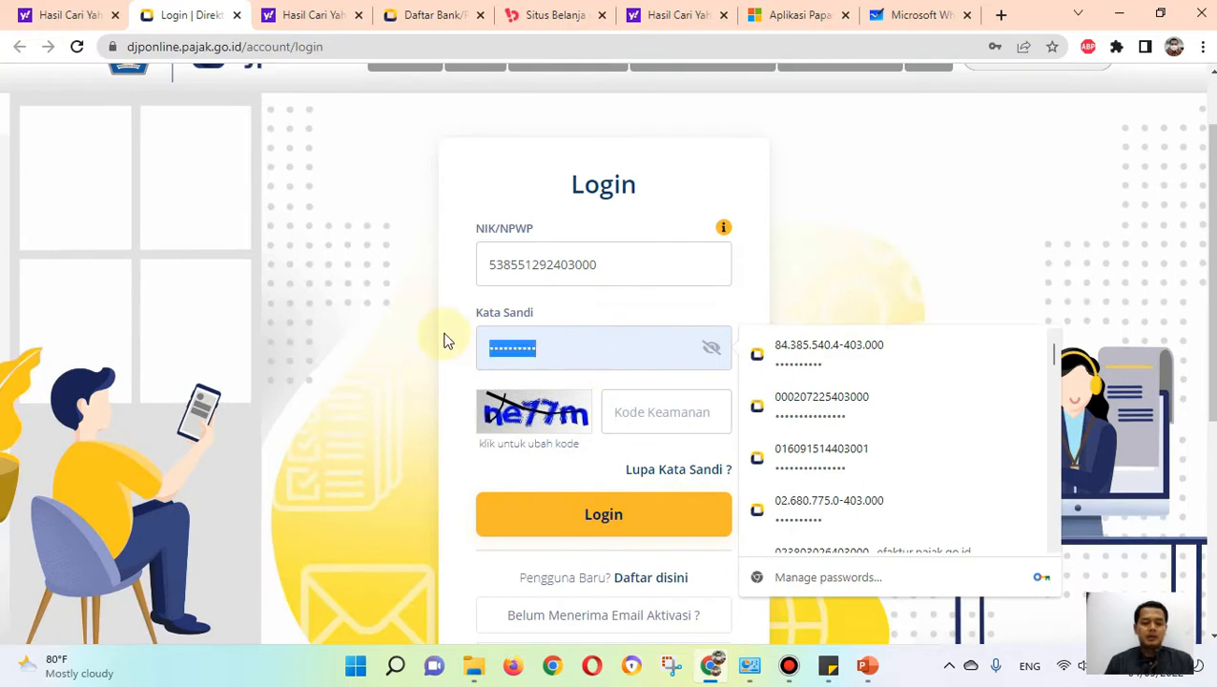
pyautogui.write('•••••••••••••••')
pyautogui.click(634, 412)
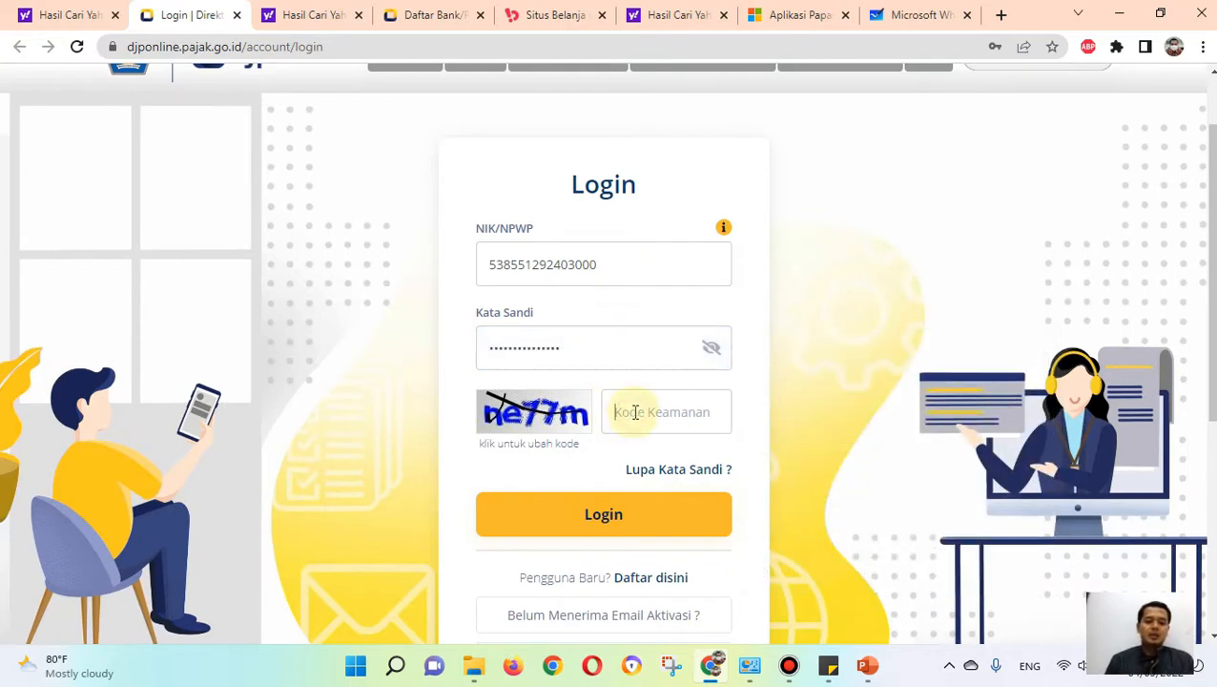
pyautogui.write('ne77m')
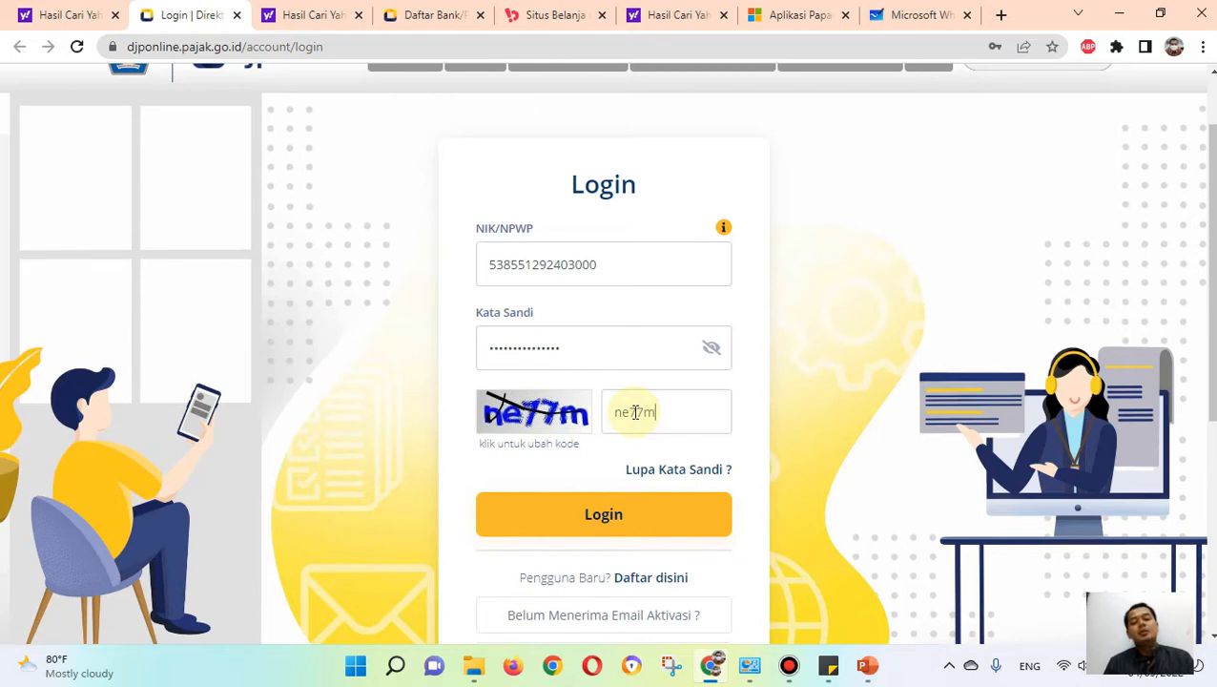
pyautogui.scroll(-1, 652, 393)
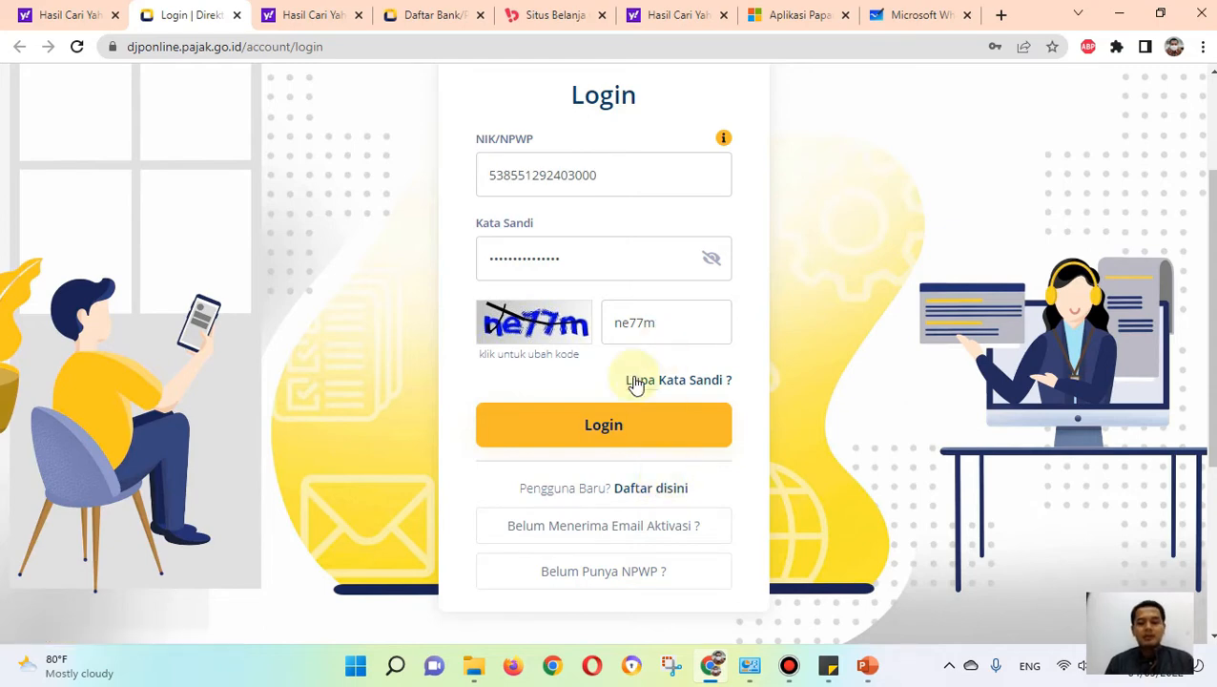
pyautogui.click(614, 432)
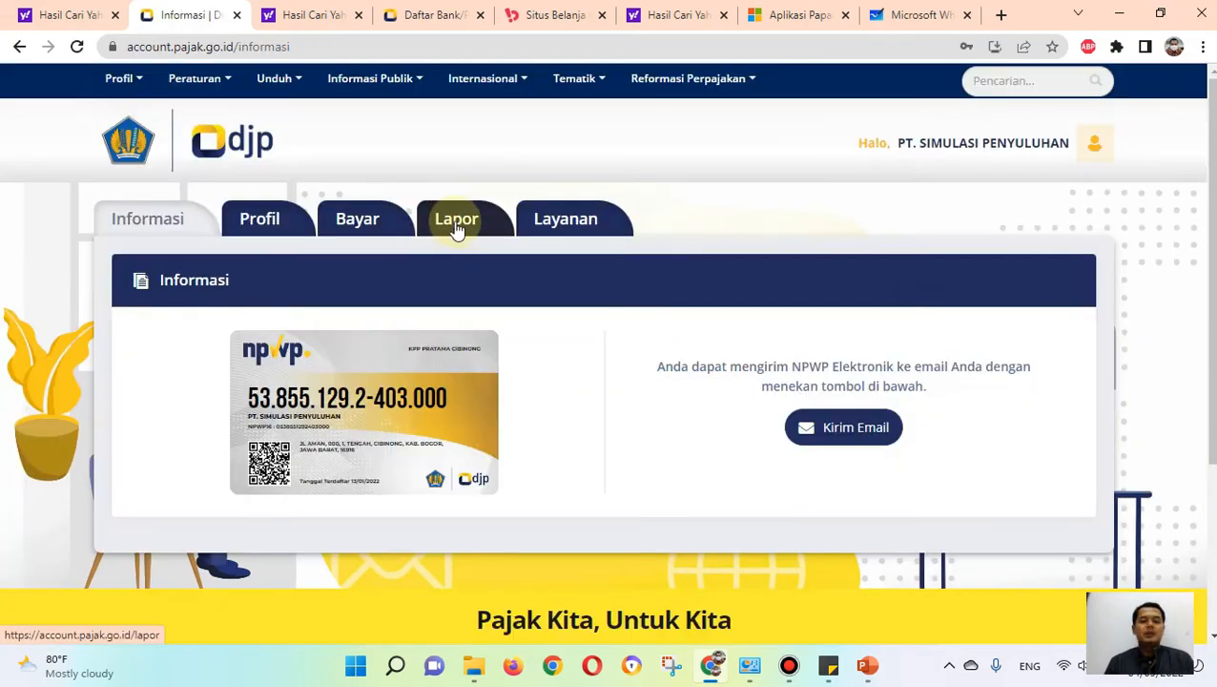
# Step: Open the e-Bupot Unifikasi application from the Pra Pelaporan section of Lapor
pyautogui.click(455, 229)
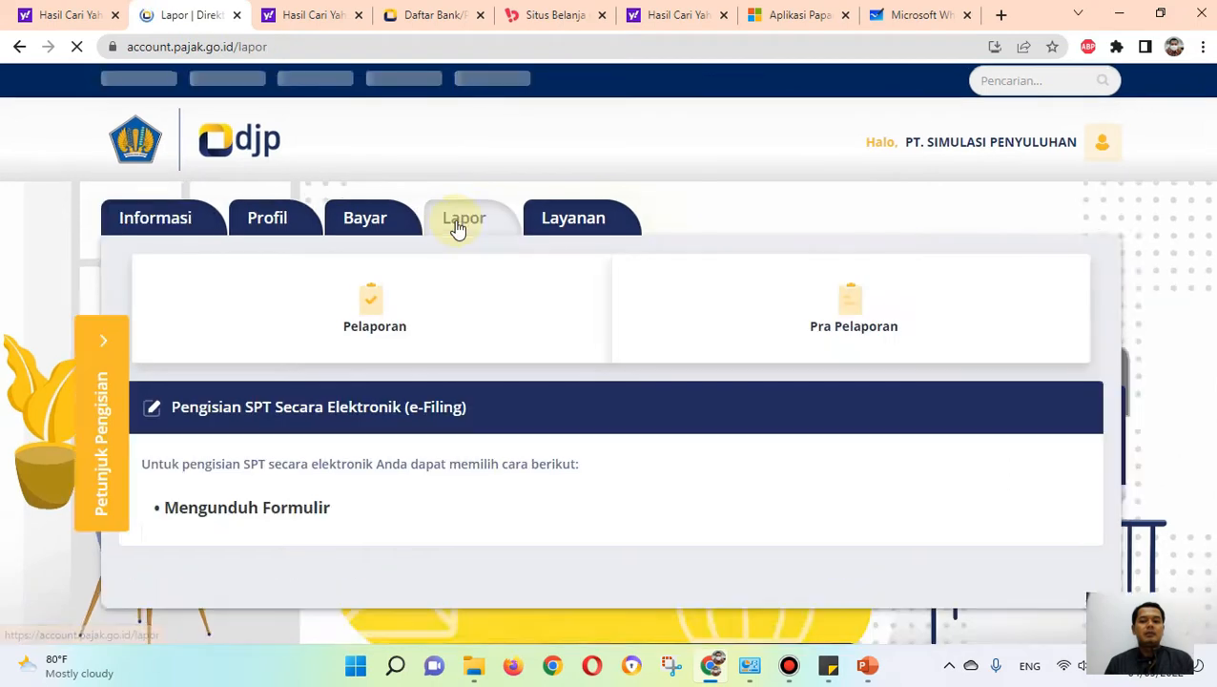
pyautogui.scroll(-1, 763, 334)
pyautogui.click(827, 229)
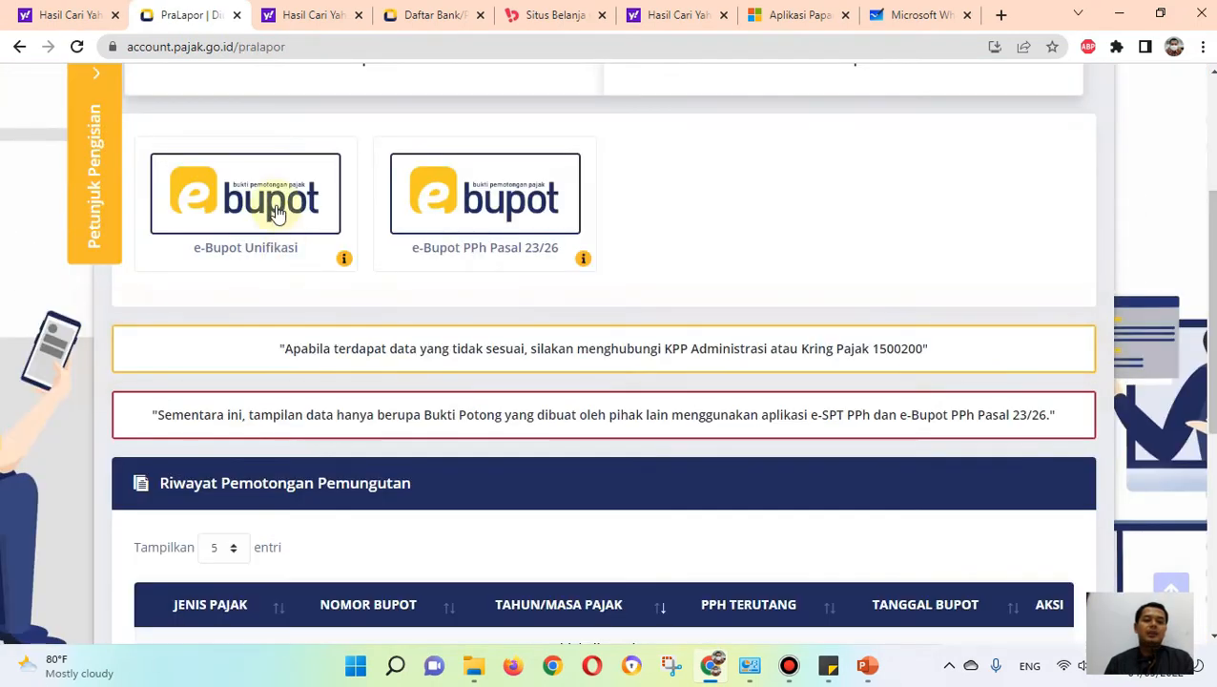
pyautogui.click(272, 204)
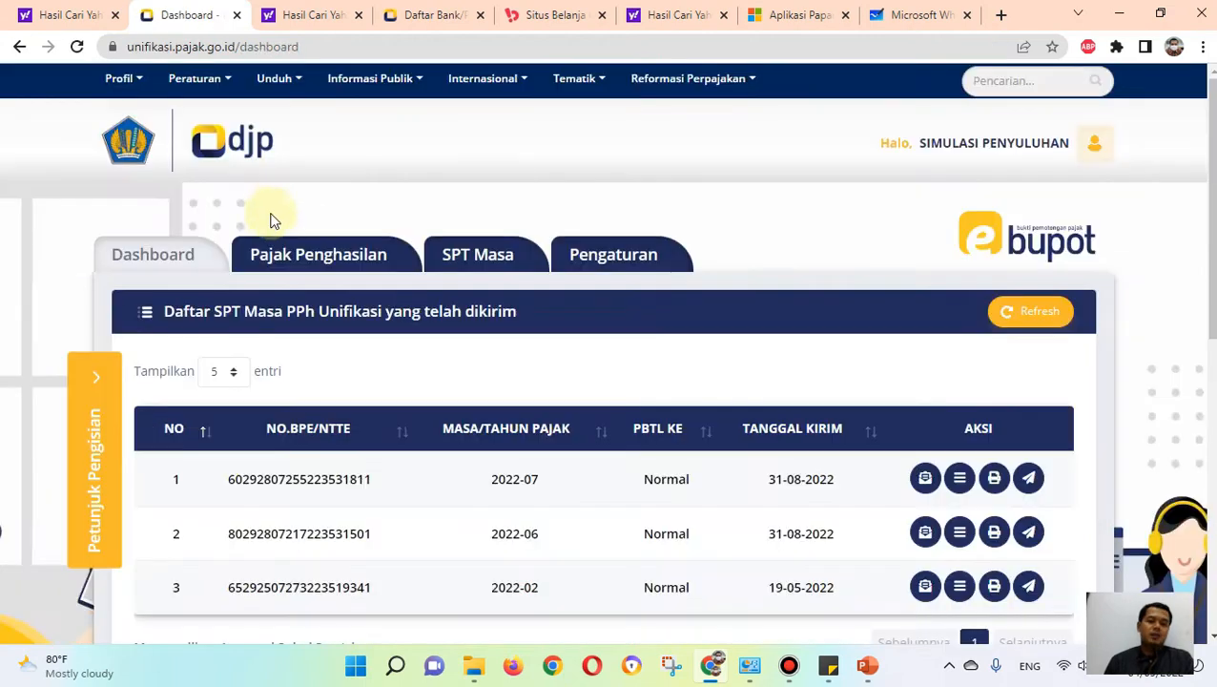
# Step: Start recording a new withholding slip for PPh Pasal 4 ayat (2), 15, 22, 23 under Pajak Penghasilan
pyautogui.click(322, 263)
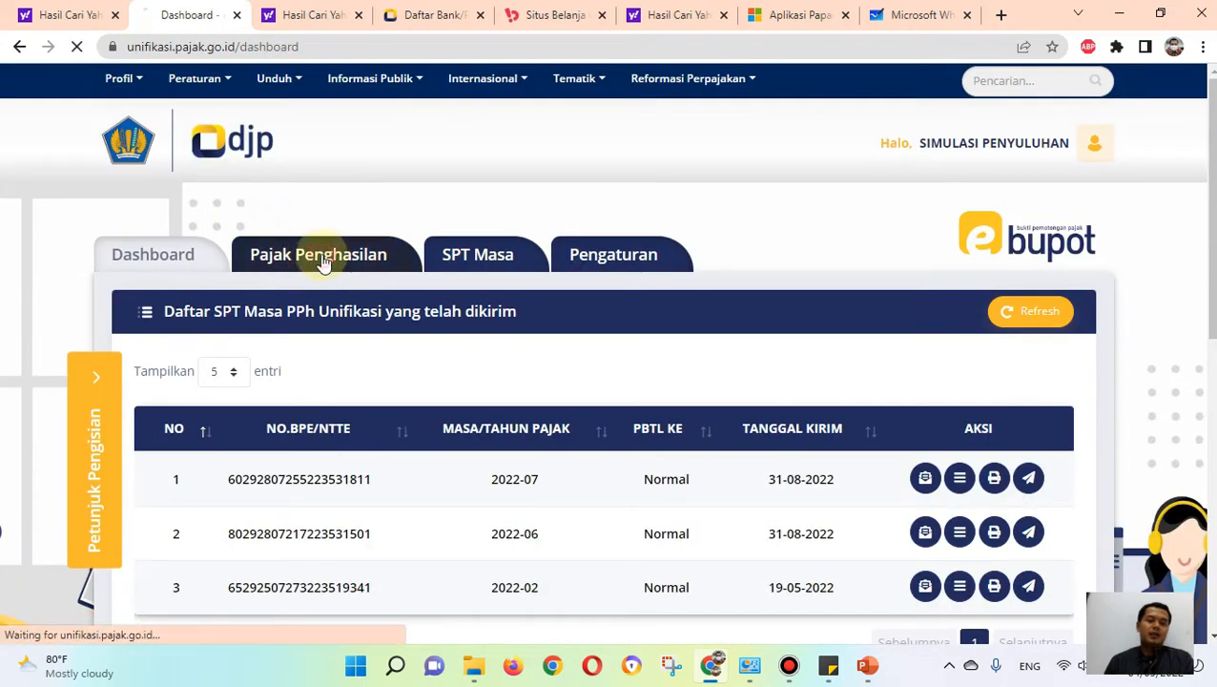
pyautogui.scroll(-3, 411, 207)
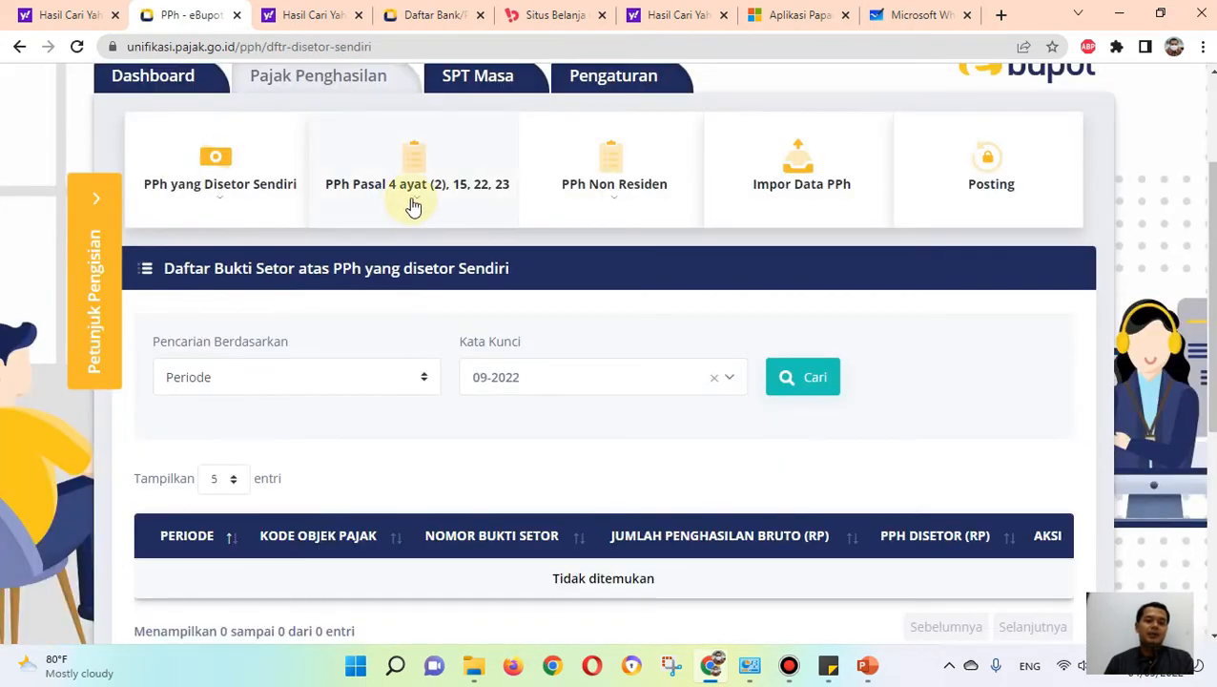
pyautogui.click(413, 206)
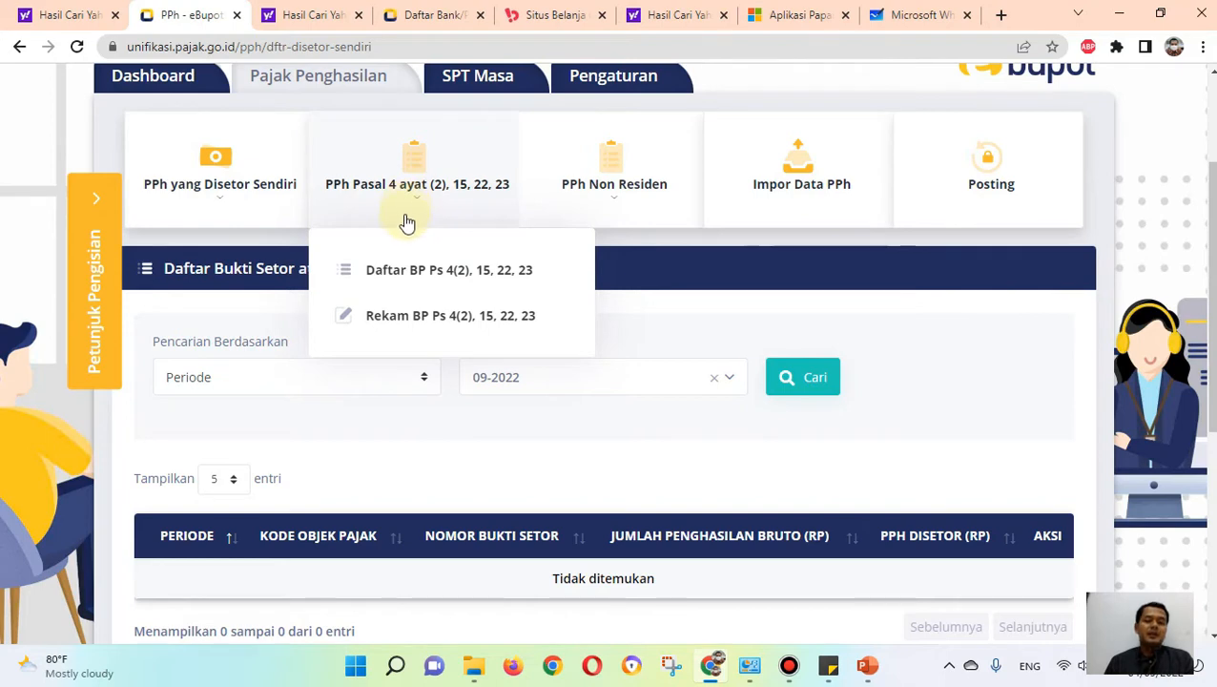
pyautogui.scroll(2, 406, 216)
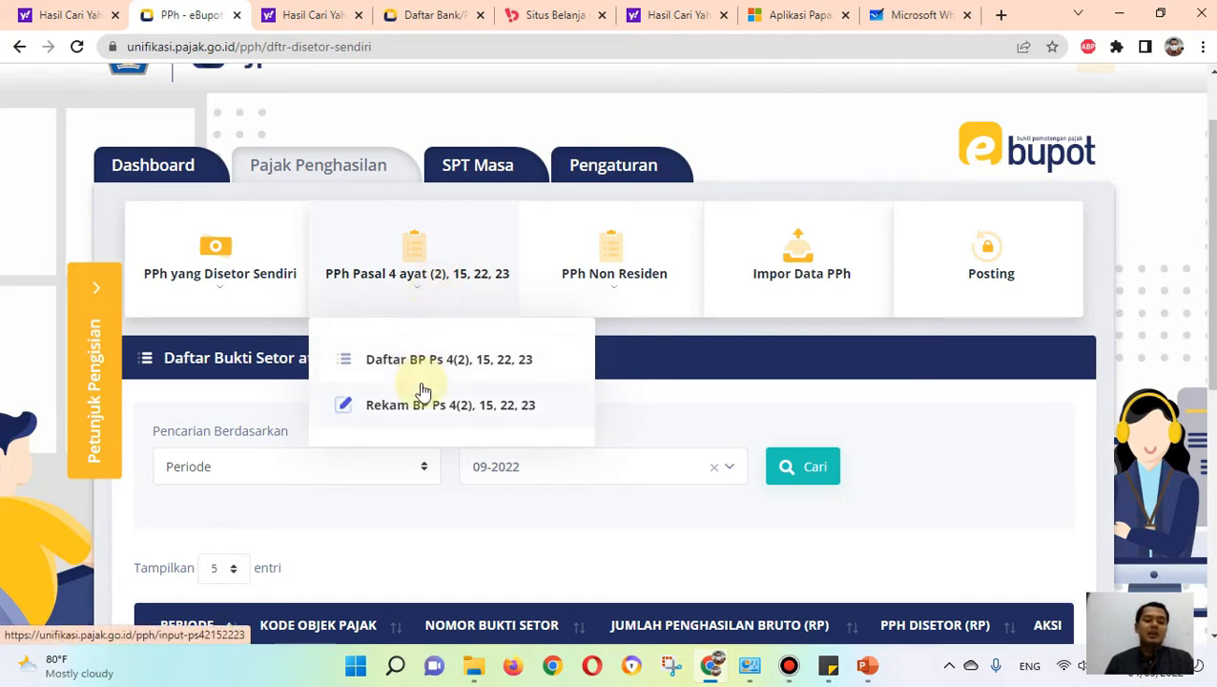
pyautogui.scroll(-1, 422, 391)
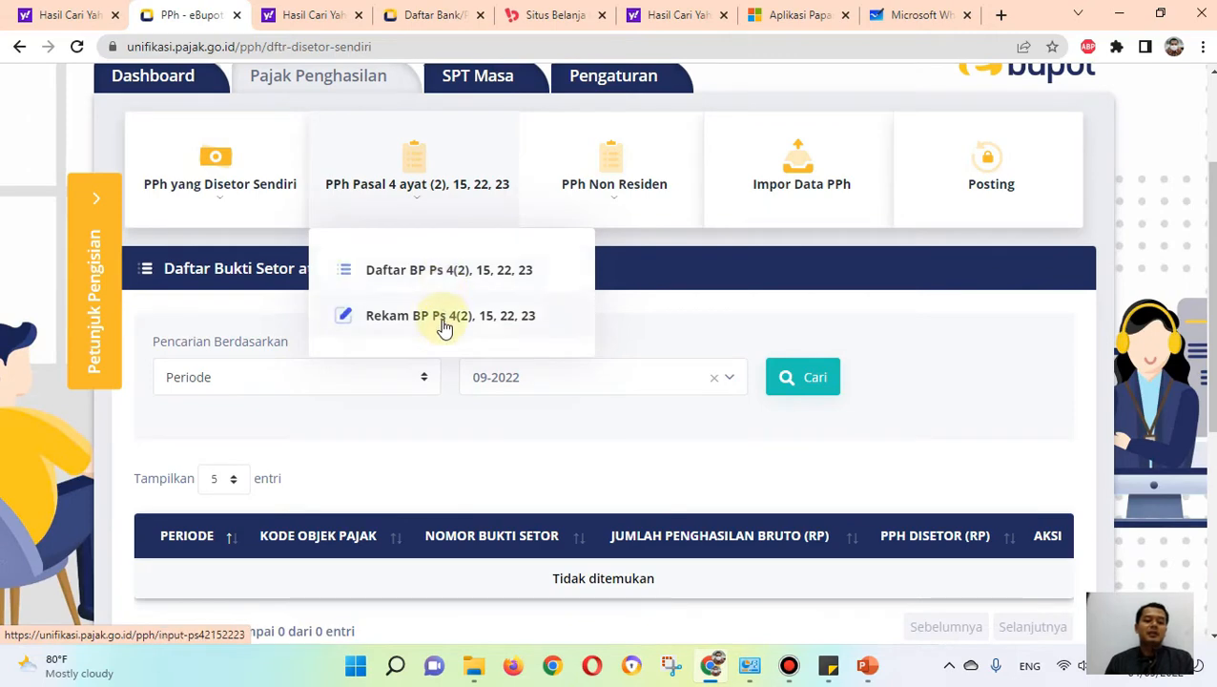
pyautogui.click(441, 320)
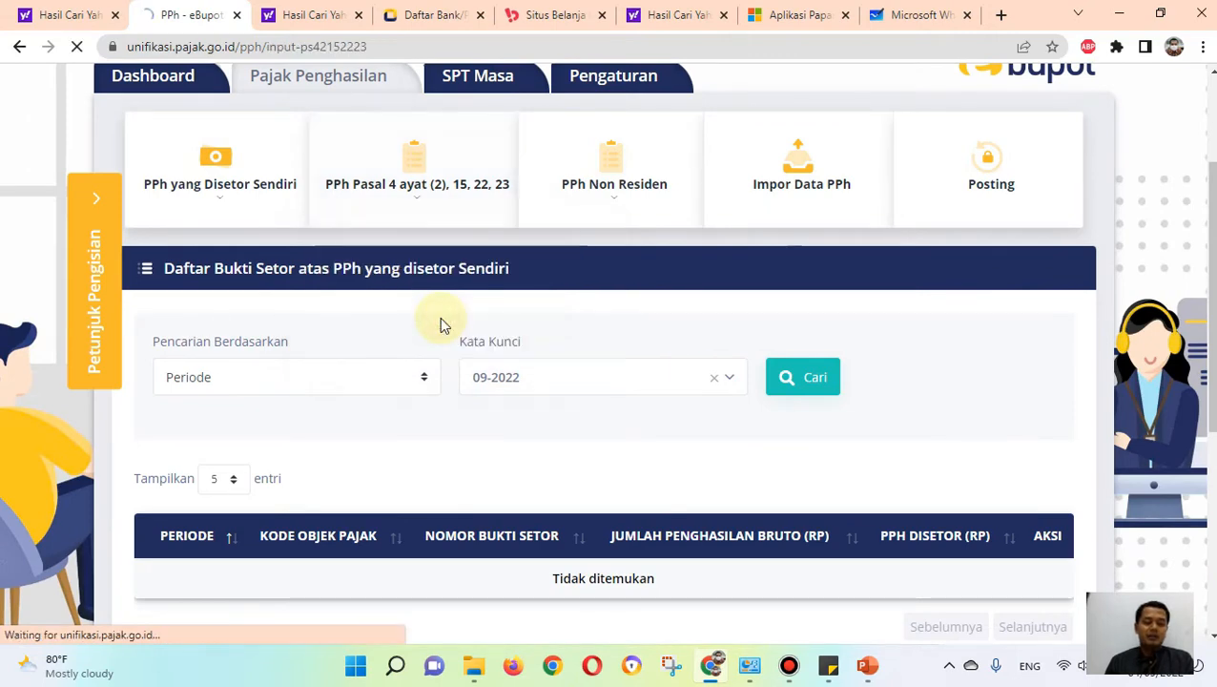
# Step: Set the slip's Tahun Pajak to 2022 and Masa Pajak to September
pyautogui.scroll(-1, 694, 338)
pyautogui.scroll(-1, 694, 338)
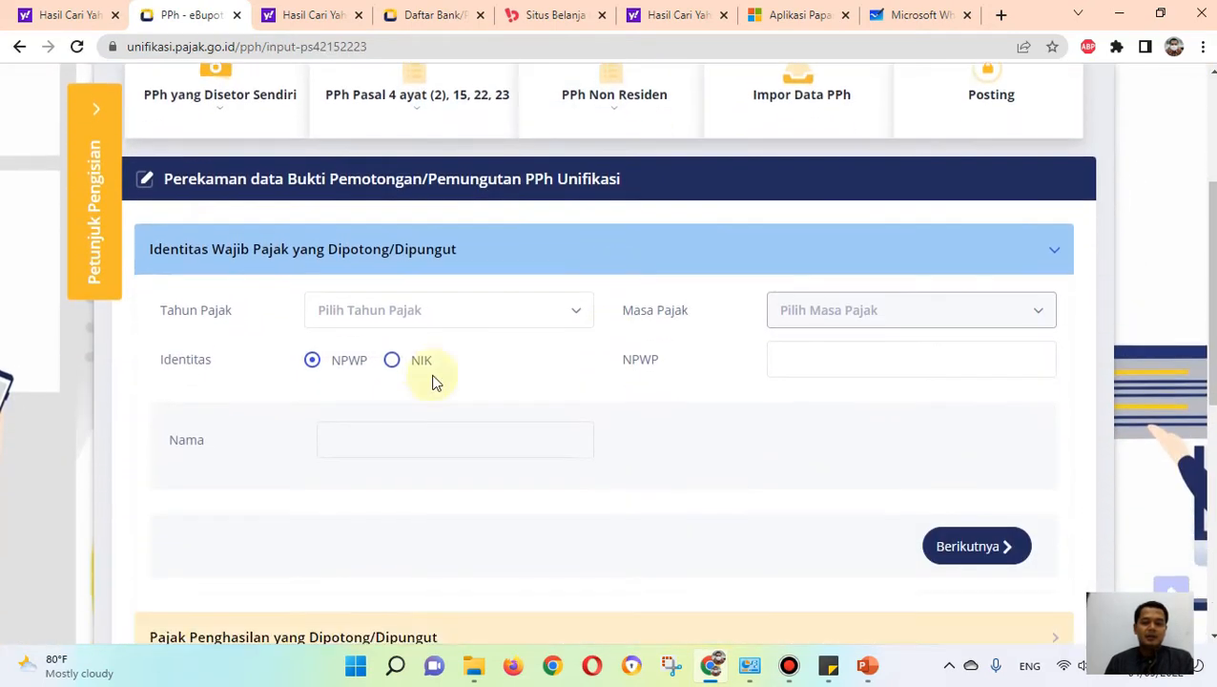
pyautogui.click(420, 319)
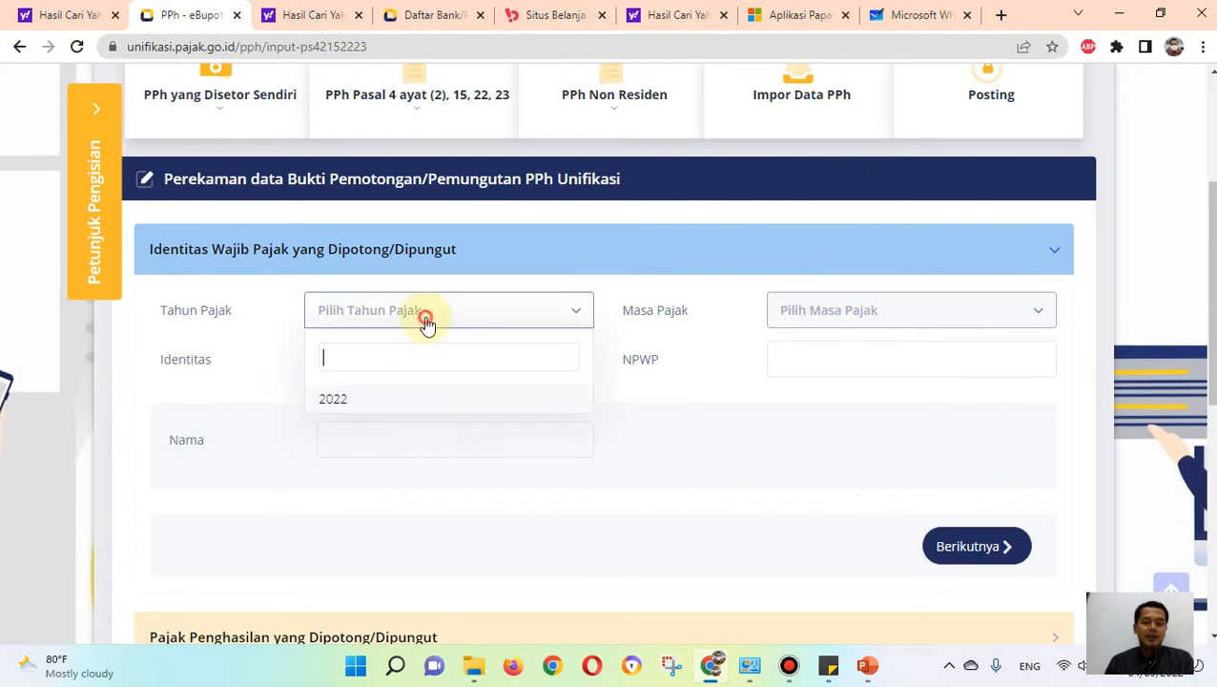
pyautogui.click(339, 400)
pyautogui.click(839, 311)
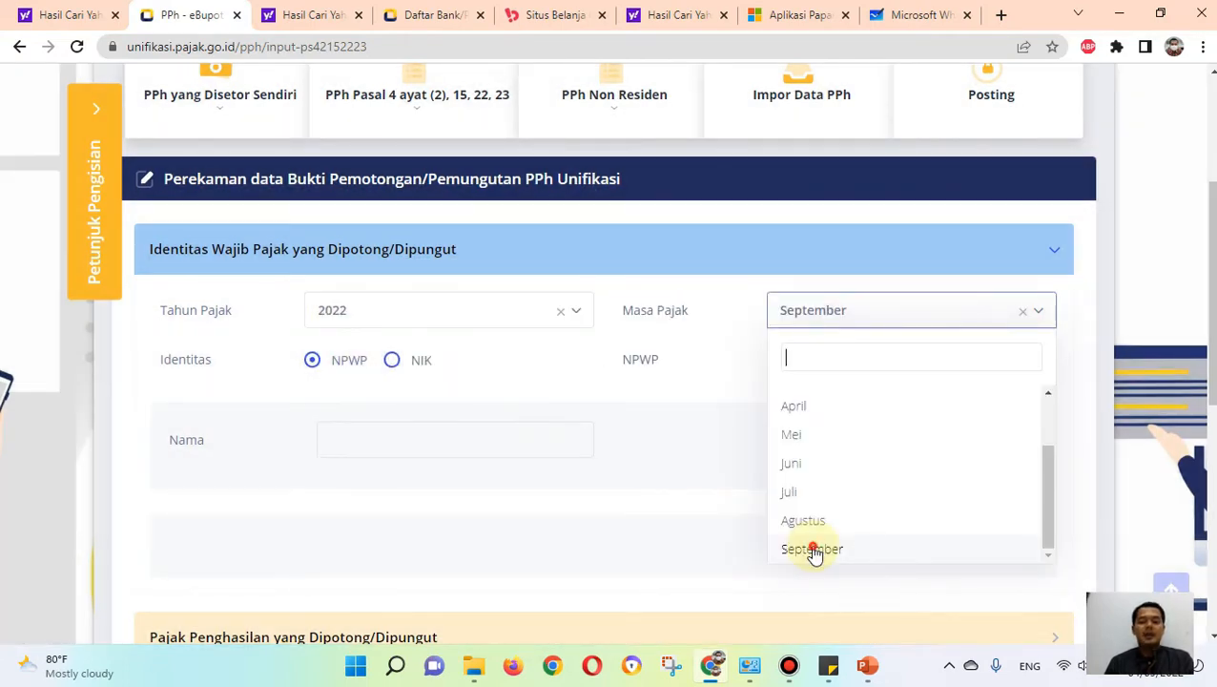
pyautogui.click(814, 551)
# Step: Fill in the withheld taxpayer's NPWP from the Sticky Notes entry and continue to the Pajak Penghasilan yang Dipotong/Dipungut section
pyautogui.click(769, 351)
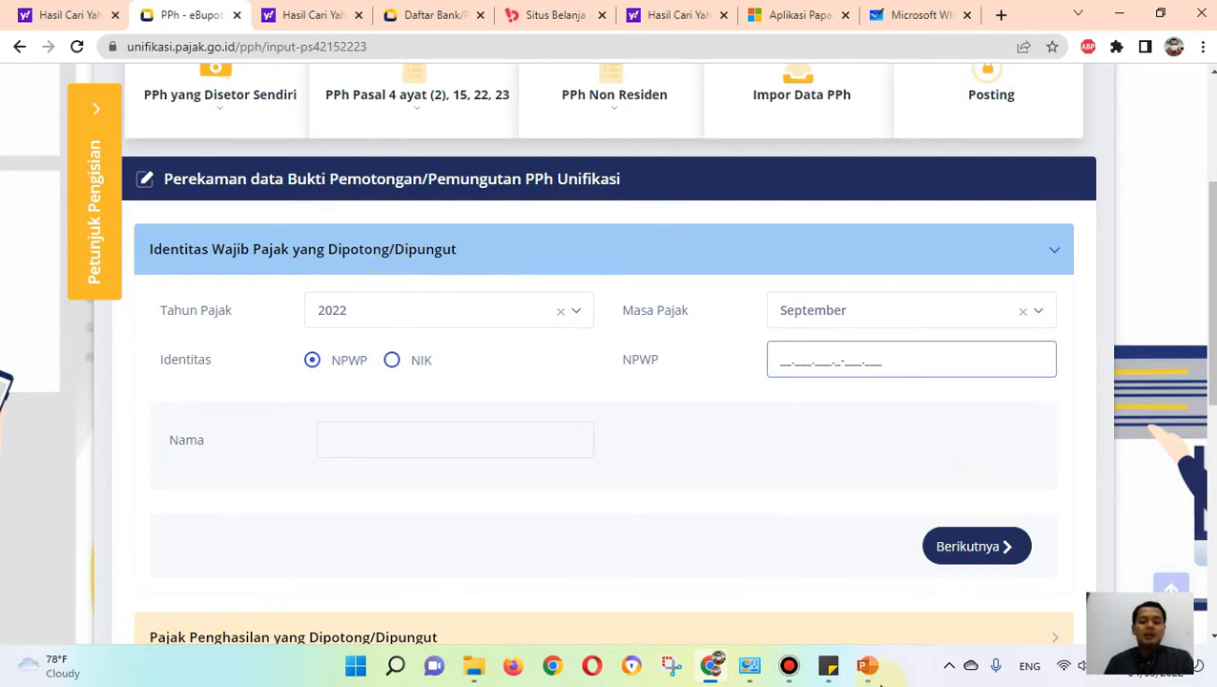
pyautogui.click(867, 665)
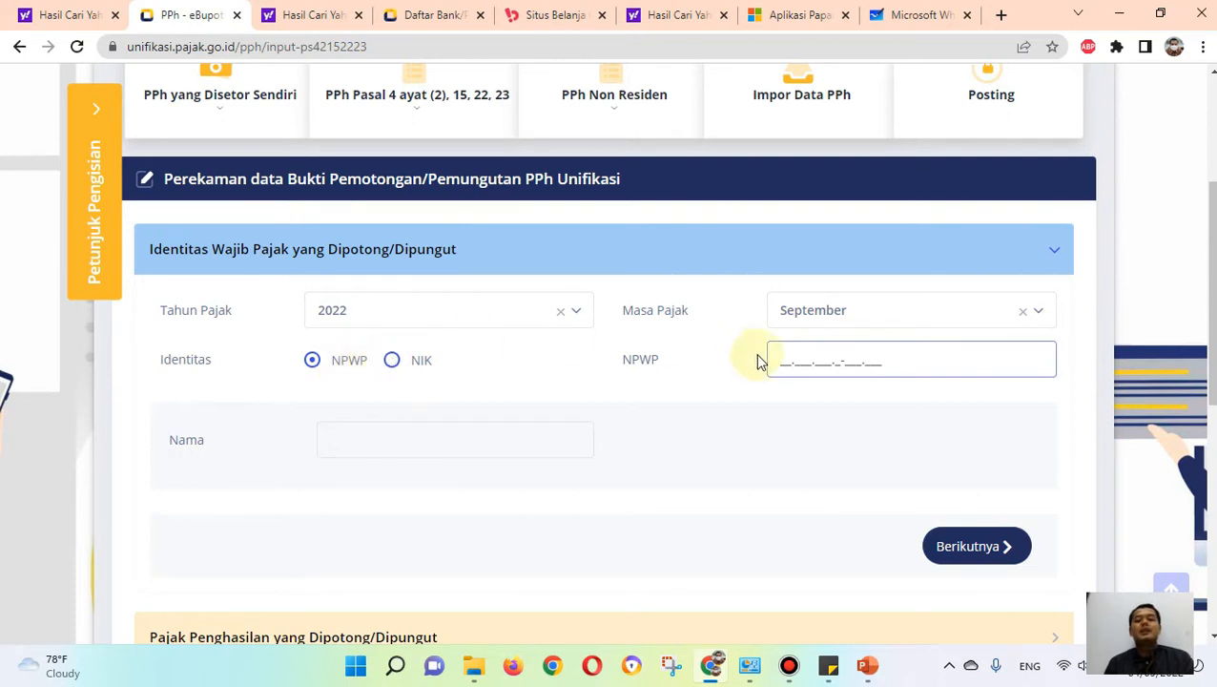
pyautogui.moveTo(828, 665)
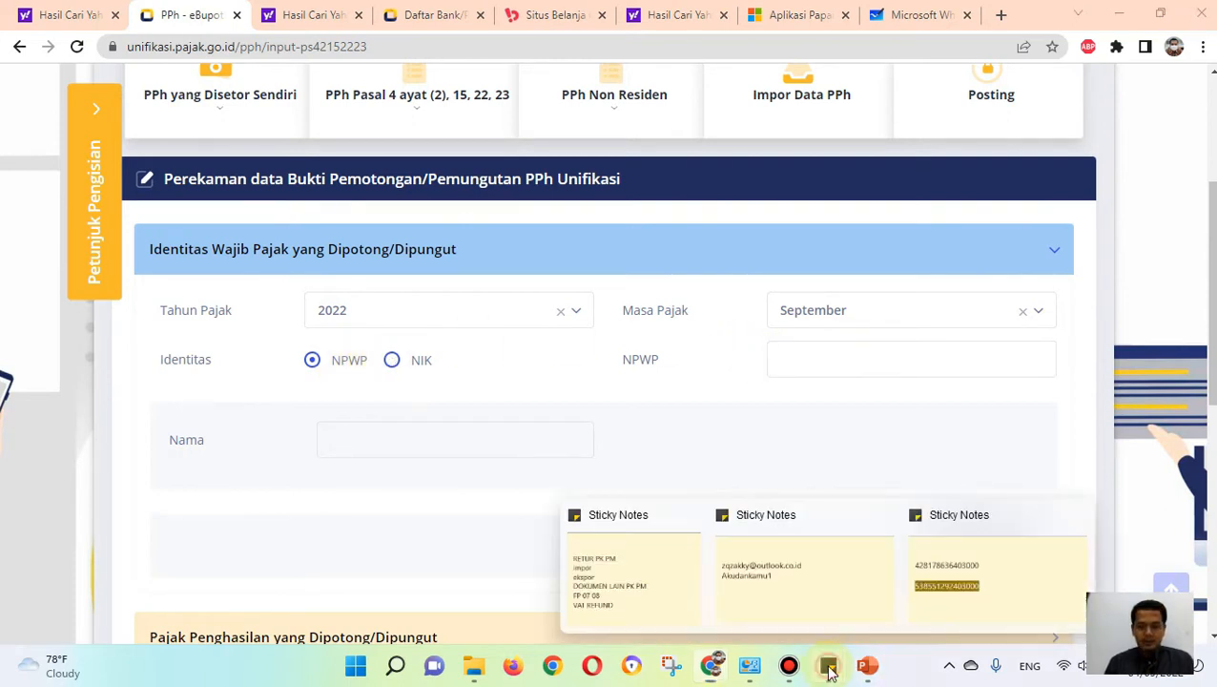
pyautogui.click(951, 552)
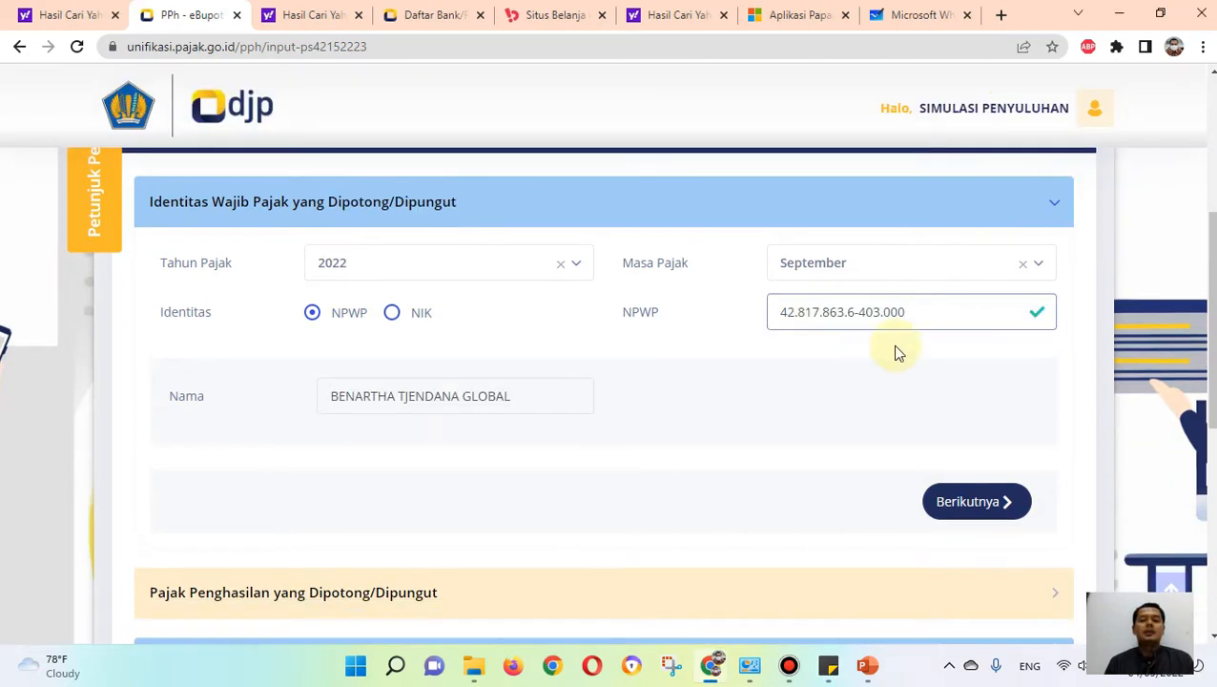
pyautogui.scroll(-1, 872, 362)
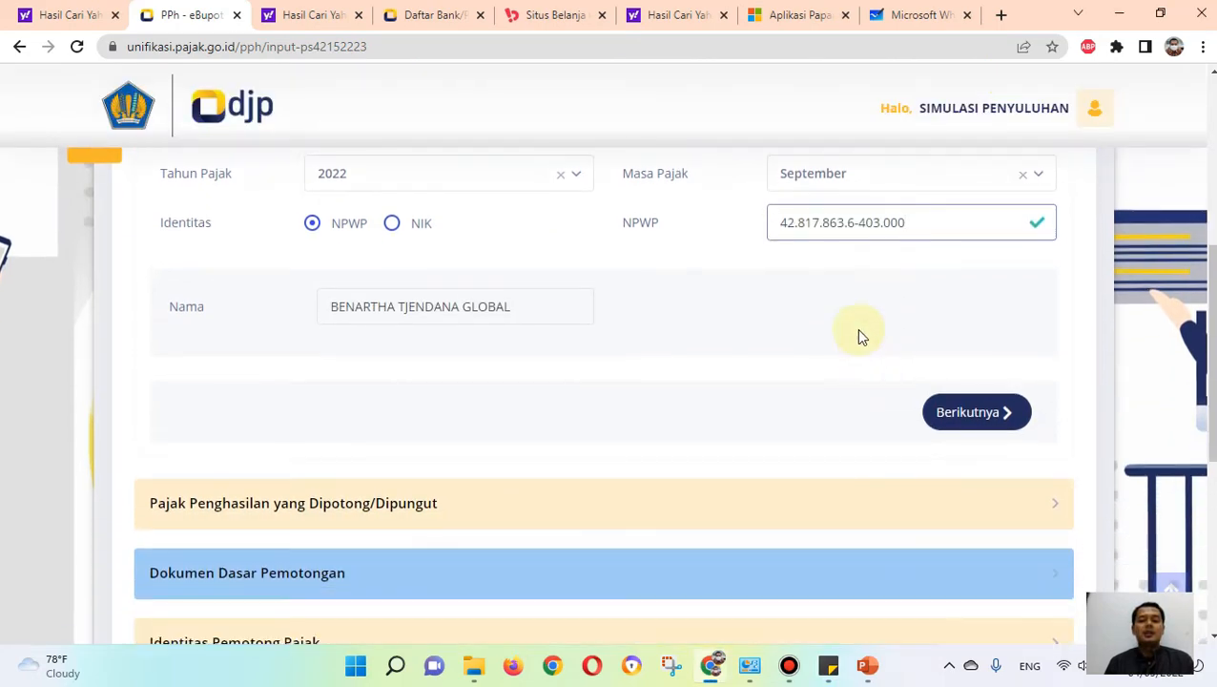
pyautogui.click(982, 414)
# Step: Choose 24-104-03 Jasa Konsultan as the Kode Objek Pajak
pyautogui.click(515, 250)
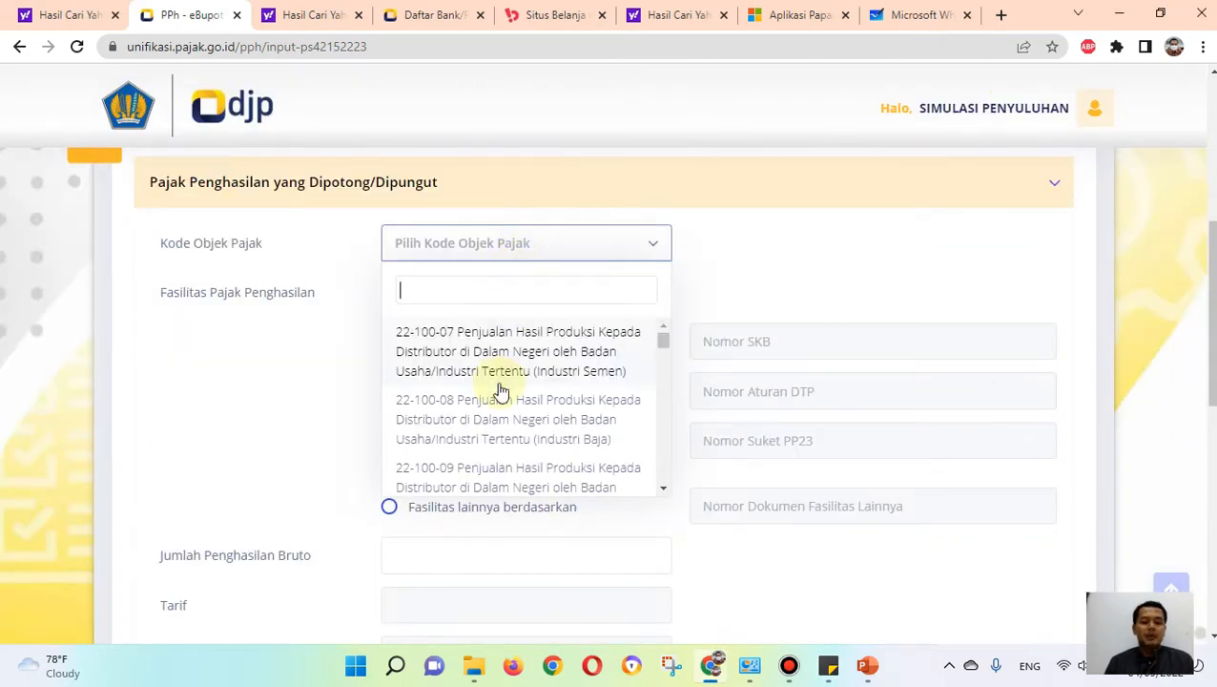
pyautogui.scroll(-3, 500, 393)
pyautogui.scroll(3, 498, 393)
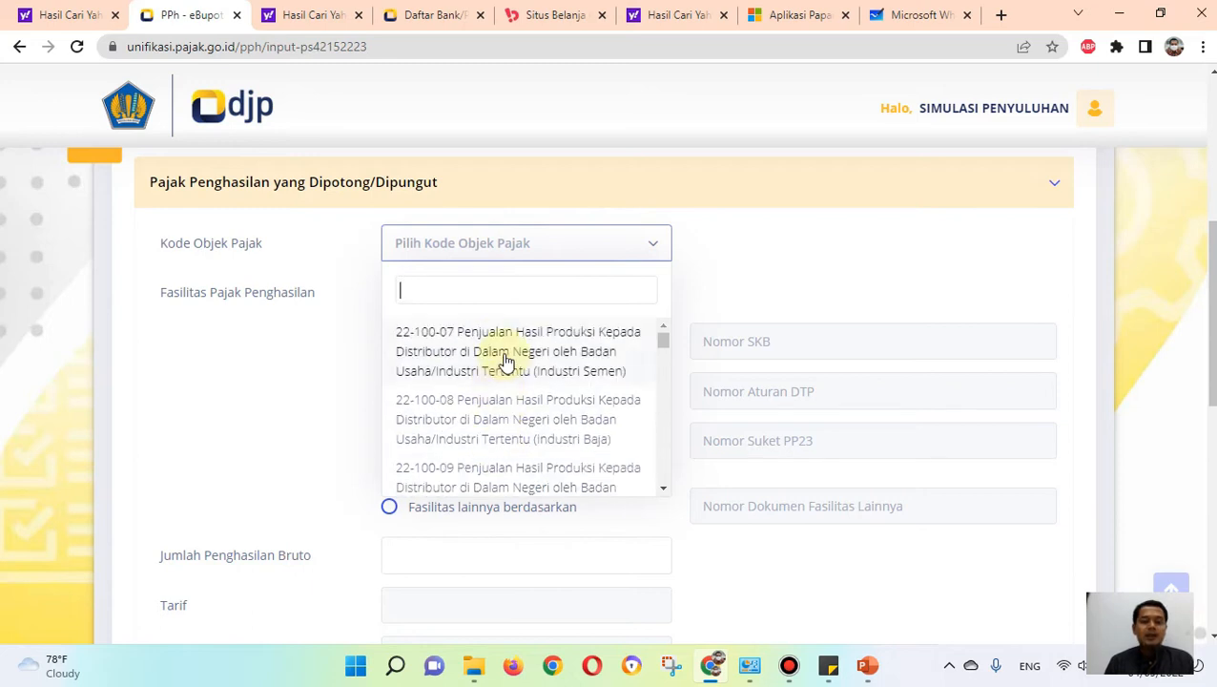
pyautogui.scroll(-6, 510, 387)
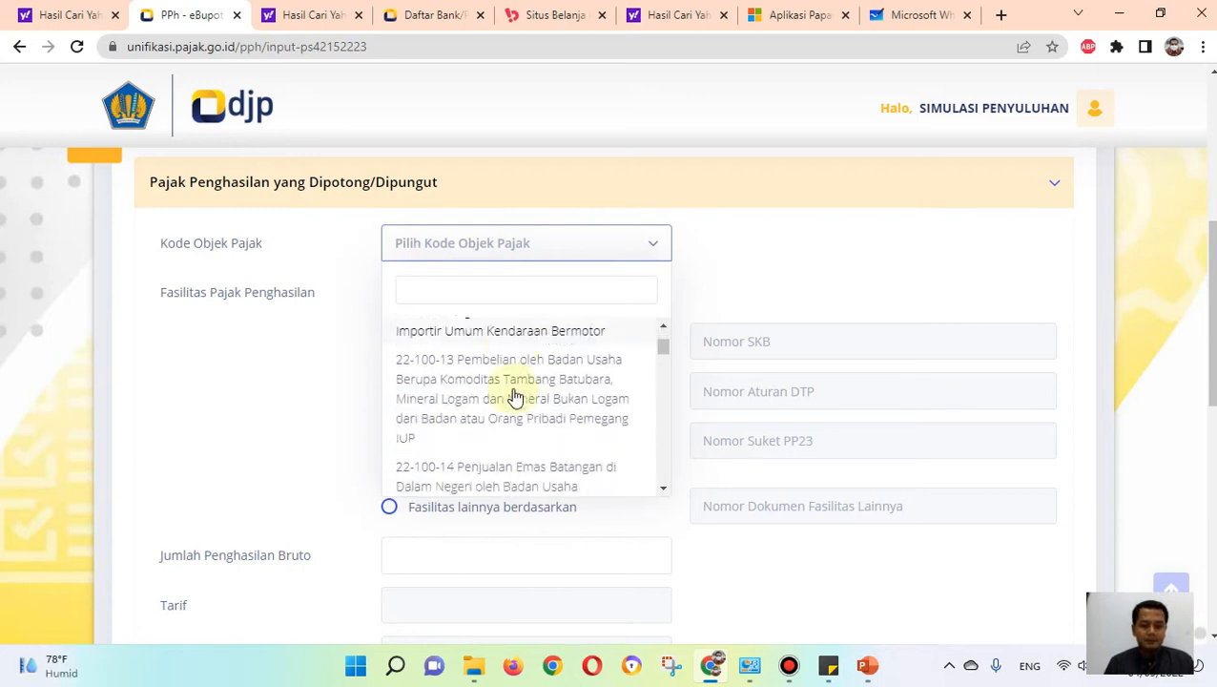
pyautogui.scroll(-6, 515, 395)
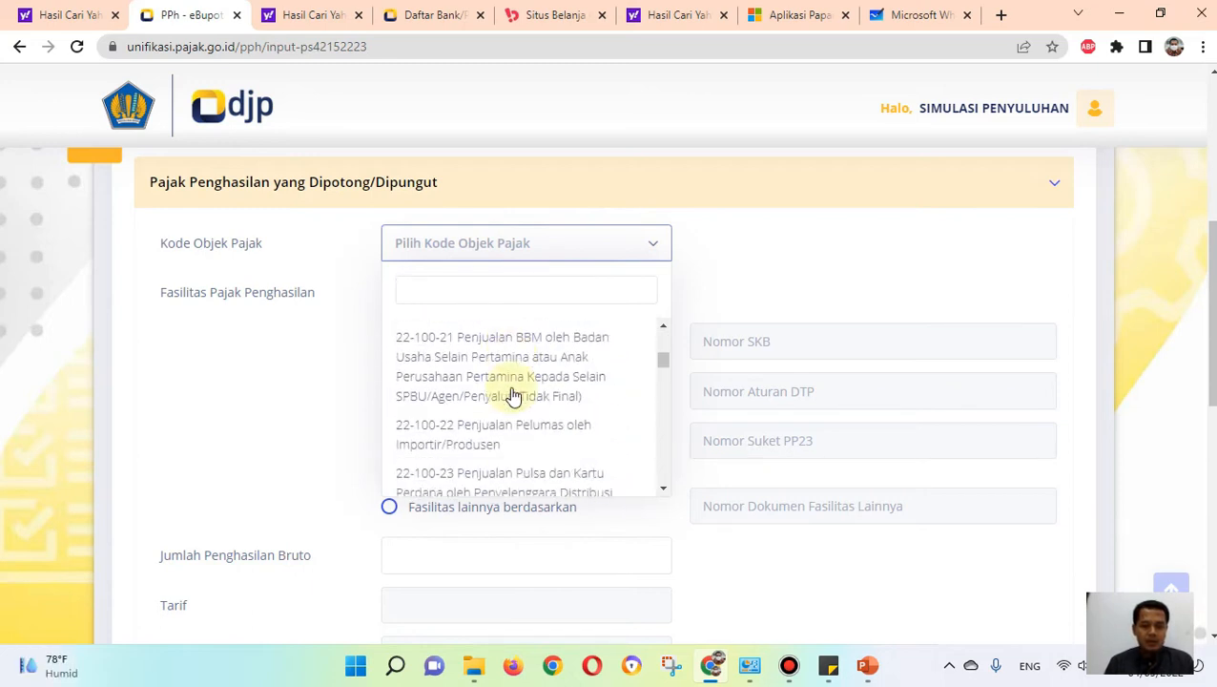
pyautogui.scroll(-8, 510, 391)
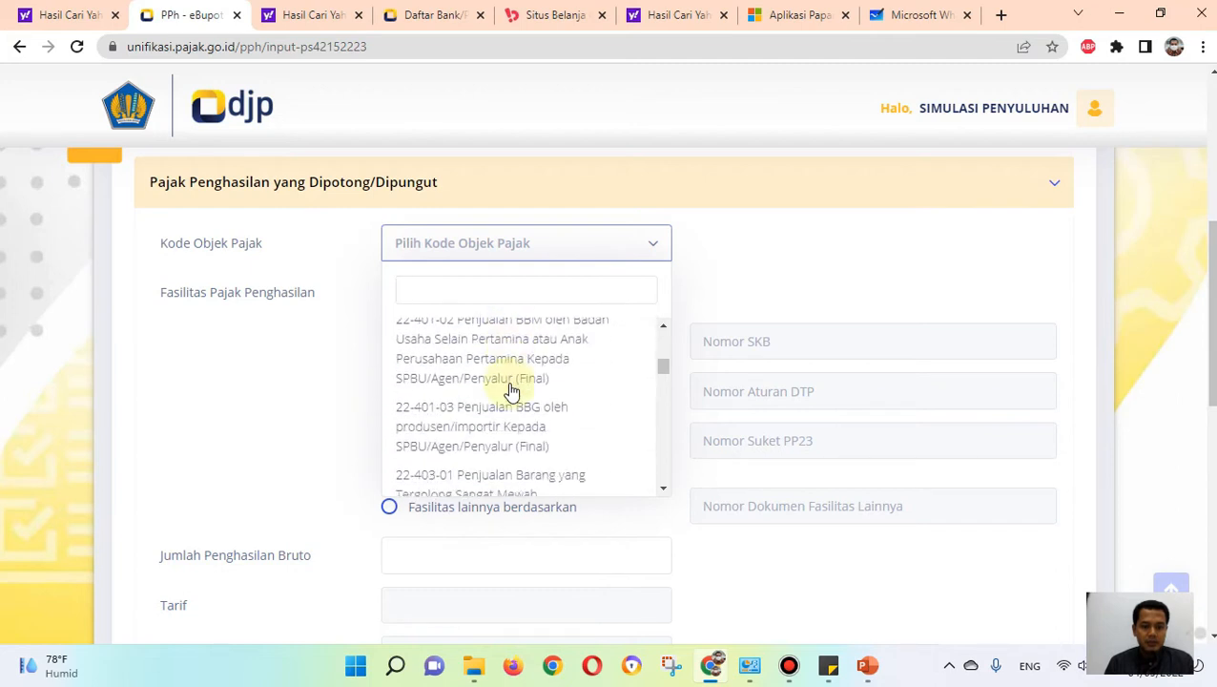
pyautogui.scroll(-6, 481, 383)
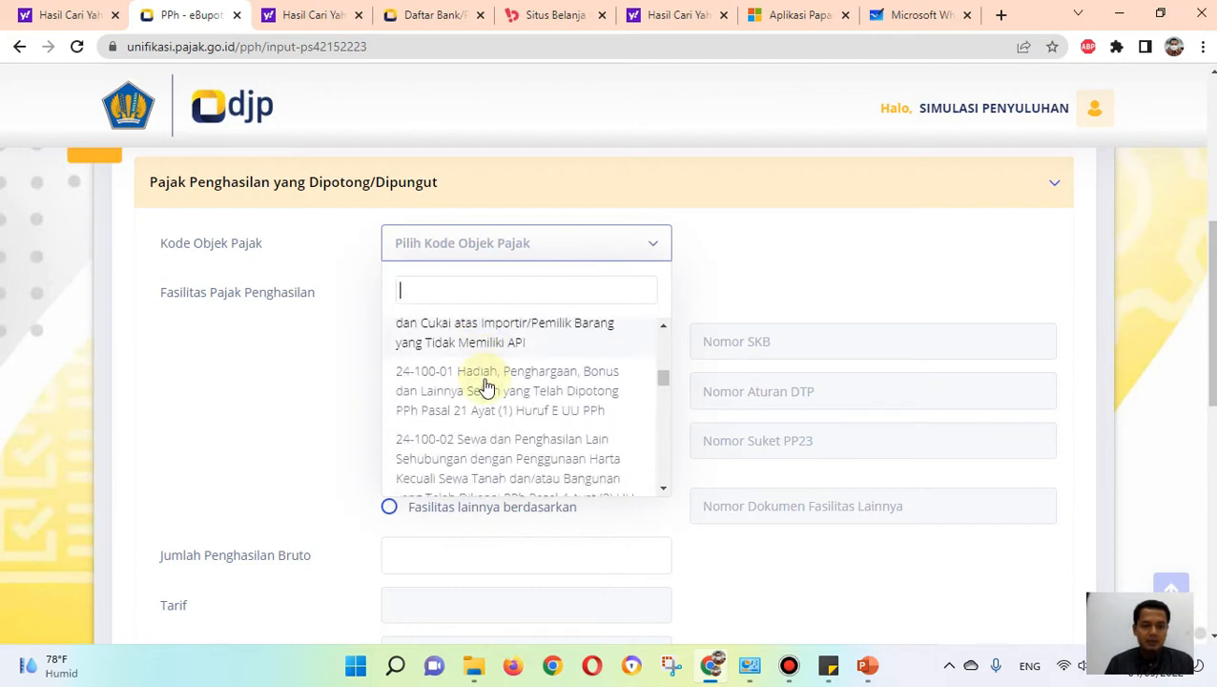
pyautogui.scroll(-2, 485, 385)
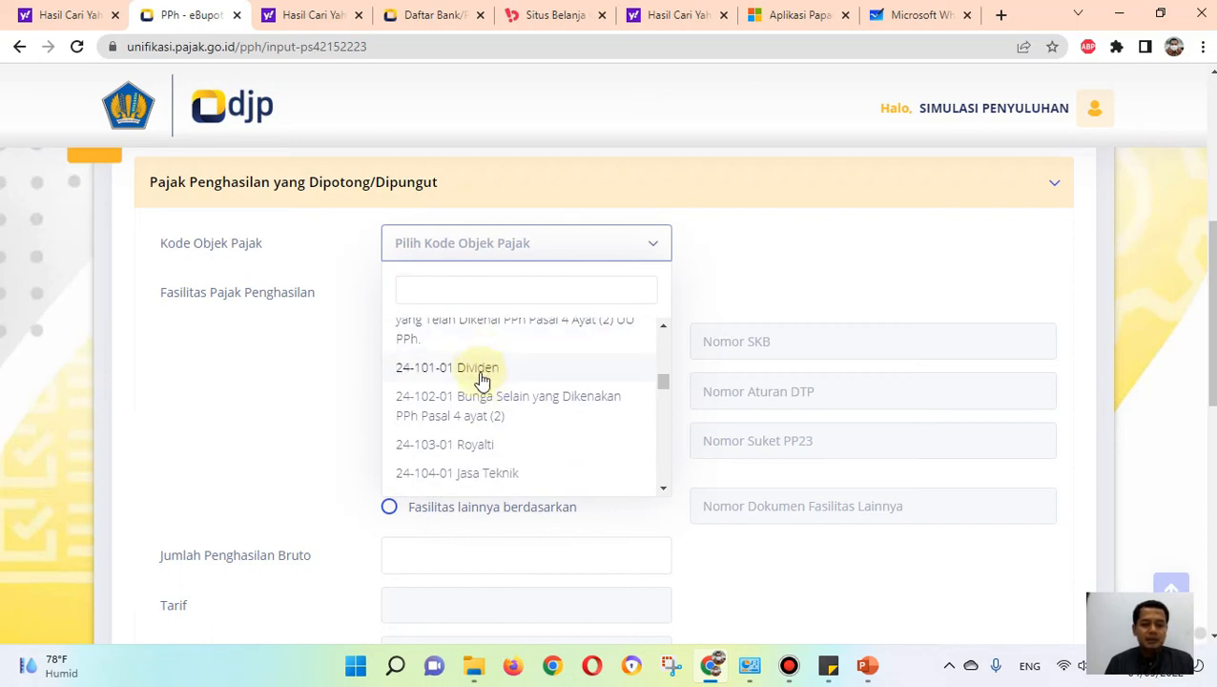
pyautogui.scroll(-2, 484, 421)
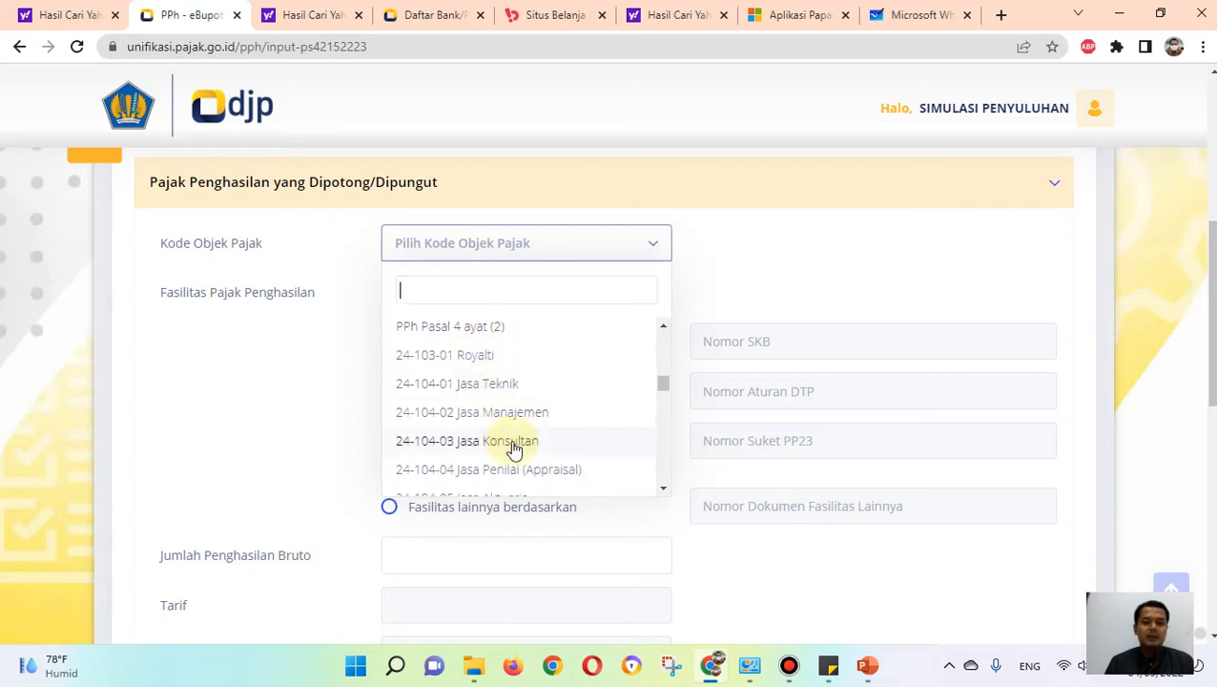
pyautogui.click(513, 441)
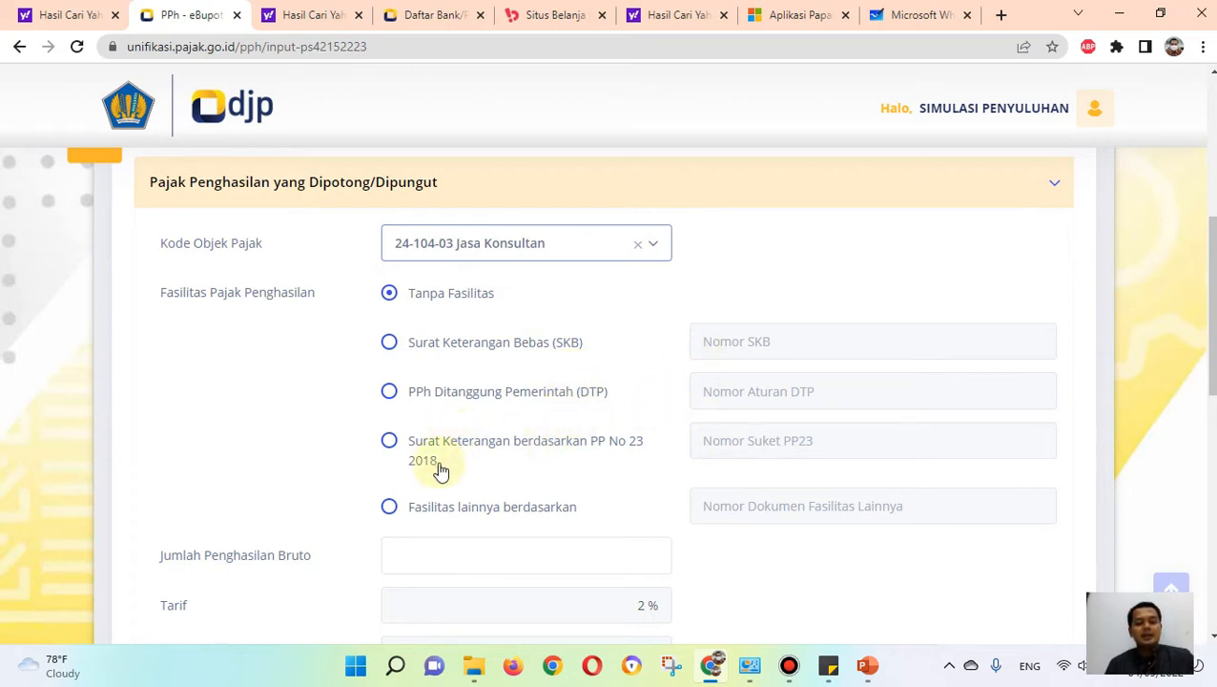
# Step: Set the Jumlah Penghasilan Bruto to 100.000 and continue to the Dokumen Dasar Pemotongan section
pyautogui.scroll(-3, 428, 482)
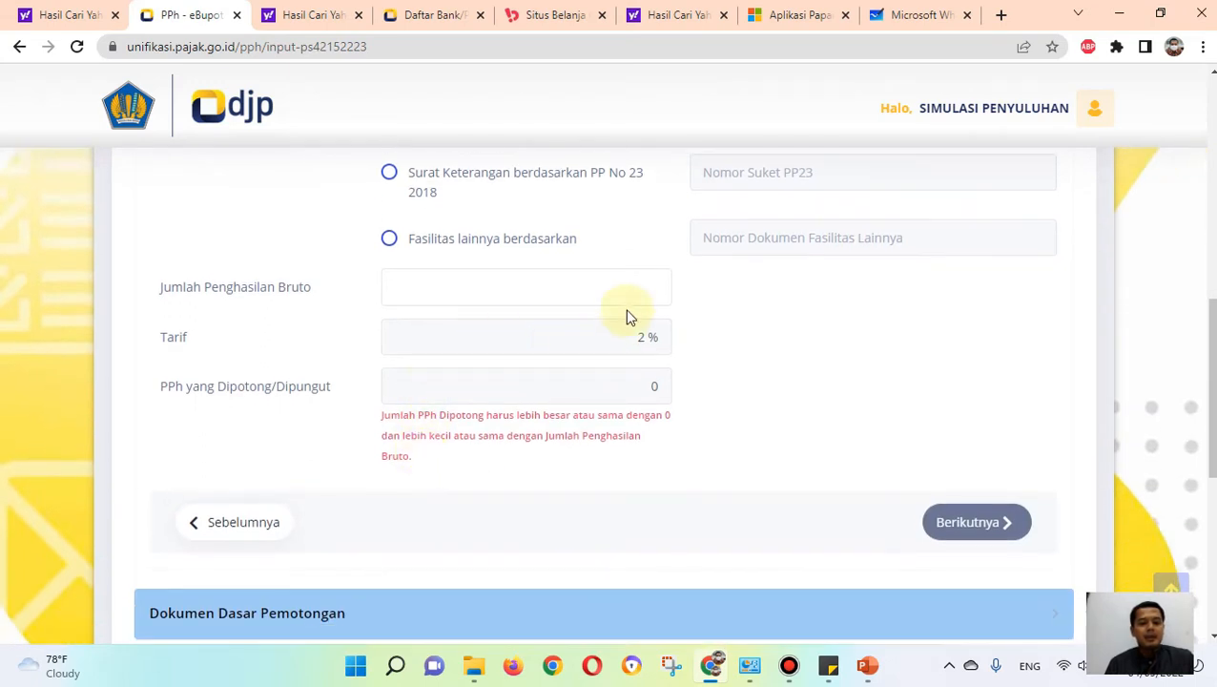
pyautogui.click(633, 286)
pyautogui.write('100.000')
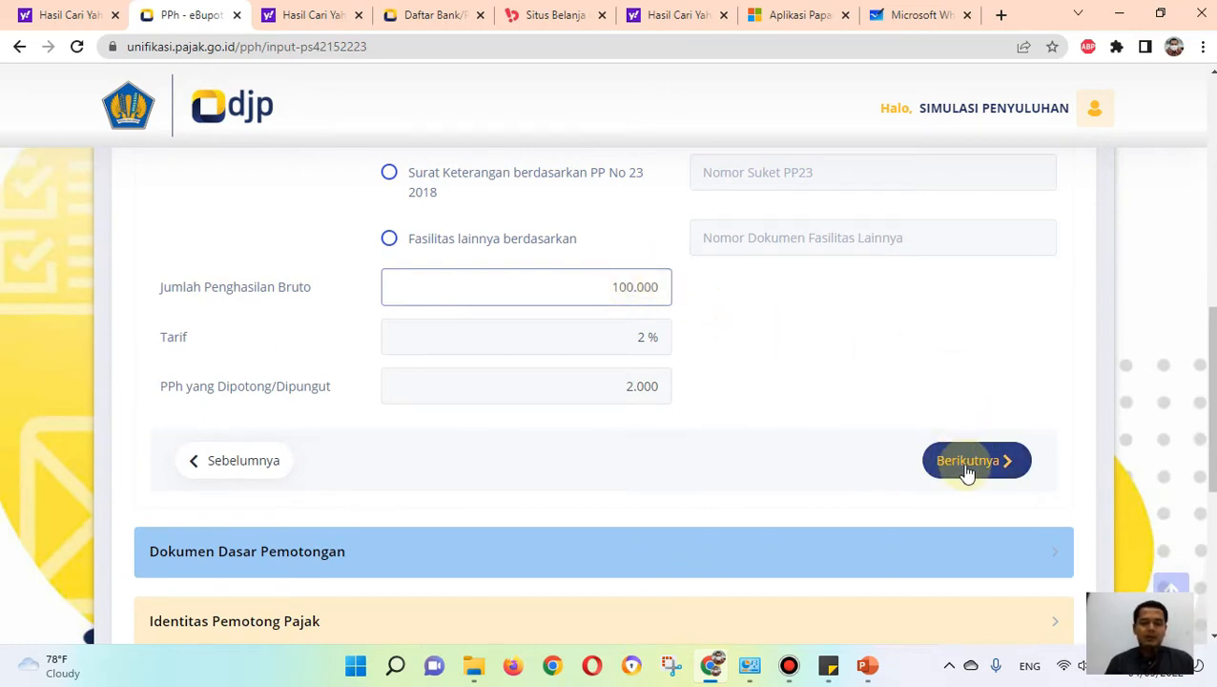
pyautogui.click(1001, 464)
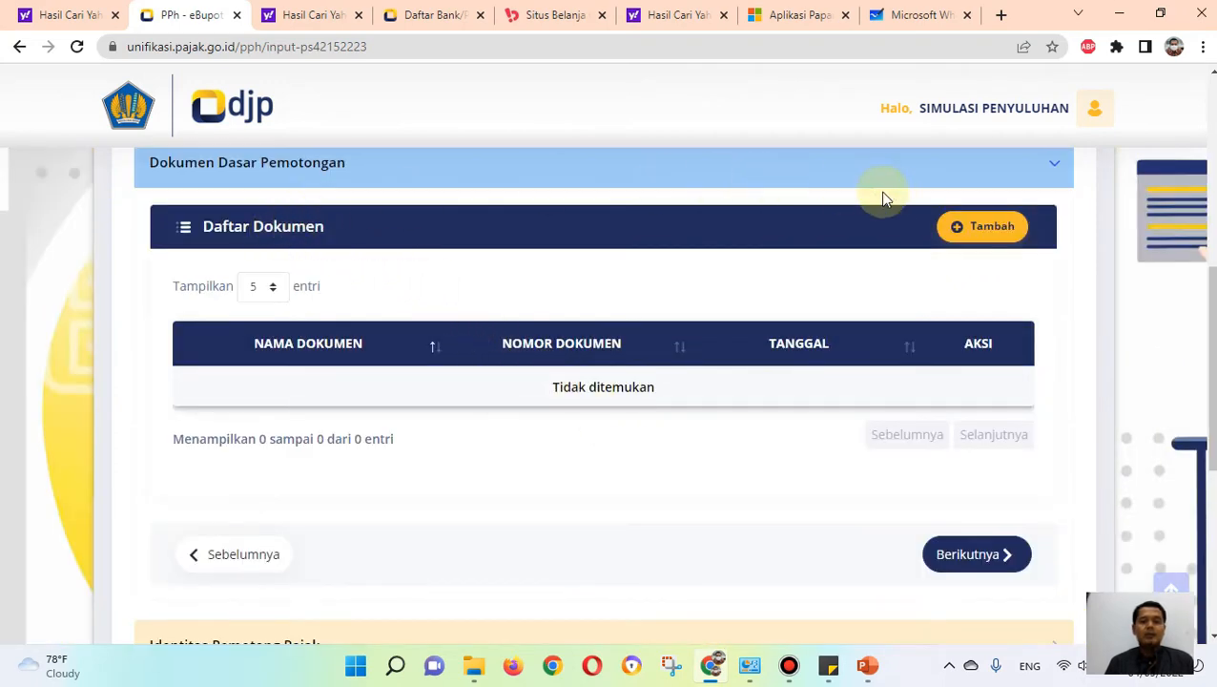
# Step: Add an Invoice with No Dokumen 1 dated 4 September 2022 as basis document and continue to the Identitas Pemotong Pajak section
pyautogui.click(977, 238)
pyautogui.click(596, 291)
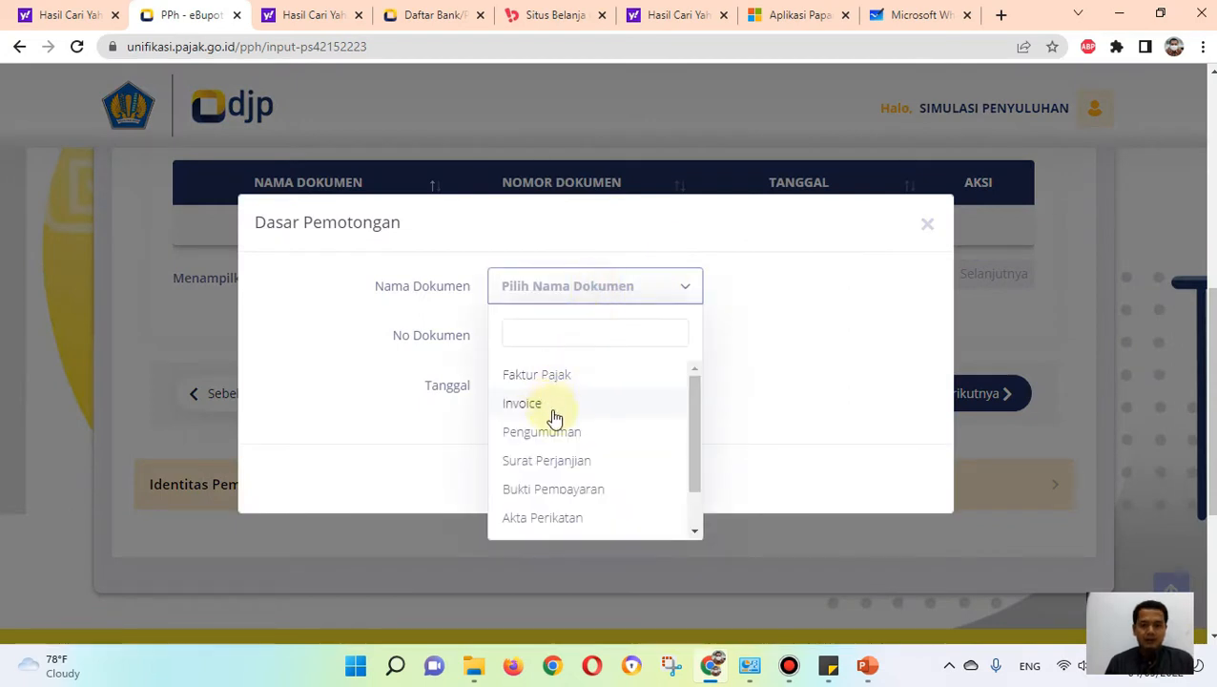
pyautogui.click(522, 405)
pyautogui.click(506, 325)
pyautogui.write('1')
pyautogui.click(681, 386)
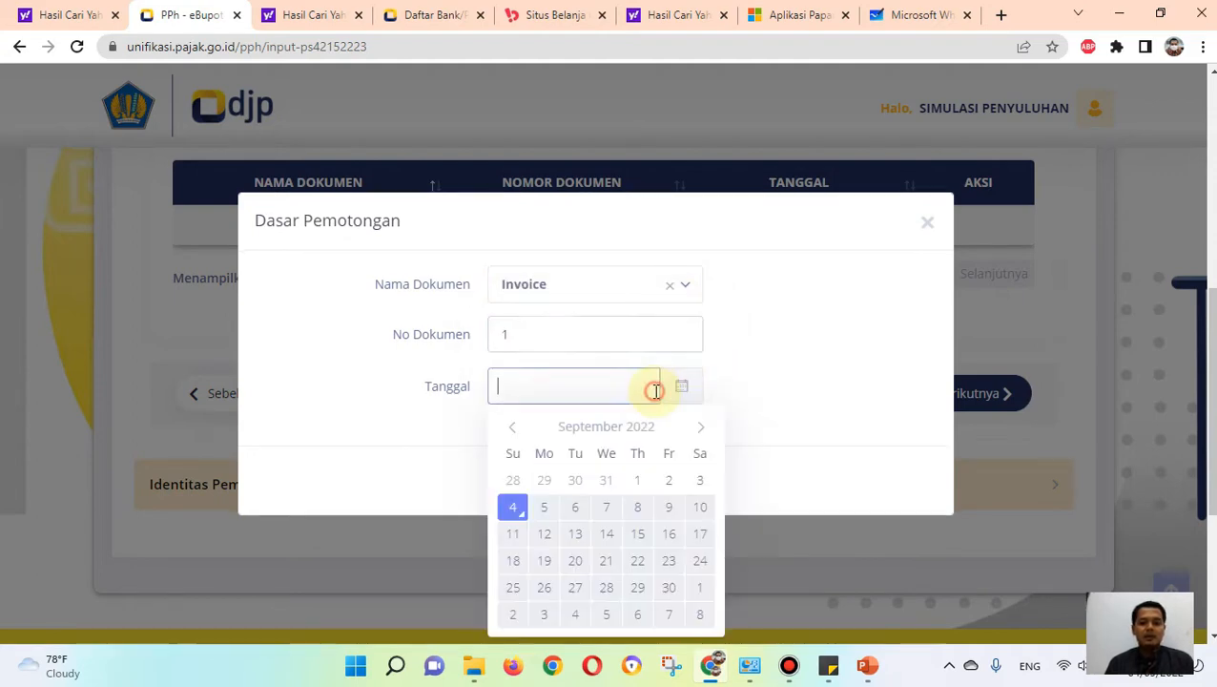
pyautogui.click(511, 505)
pyautogui.click(591, 487)
pyautogui.scroll(-3, 679, 454)
pyautogui.click(969, 301)
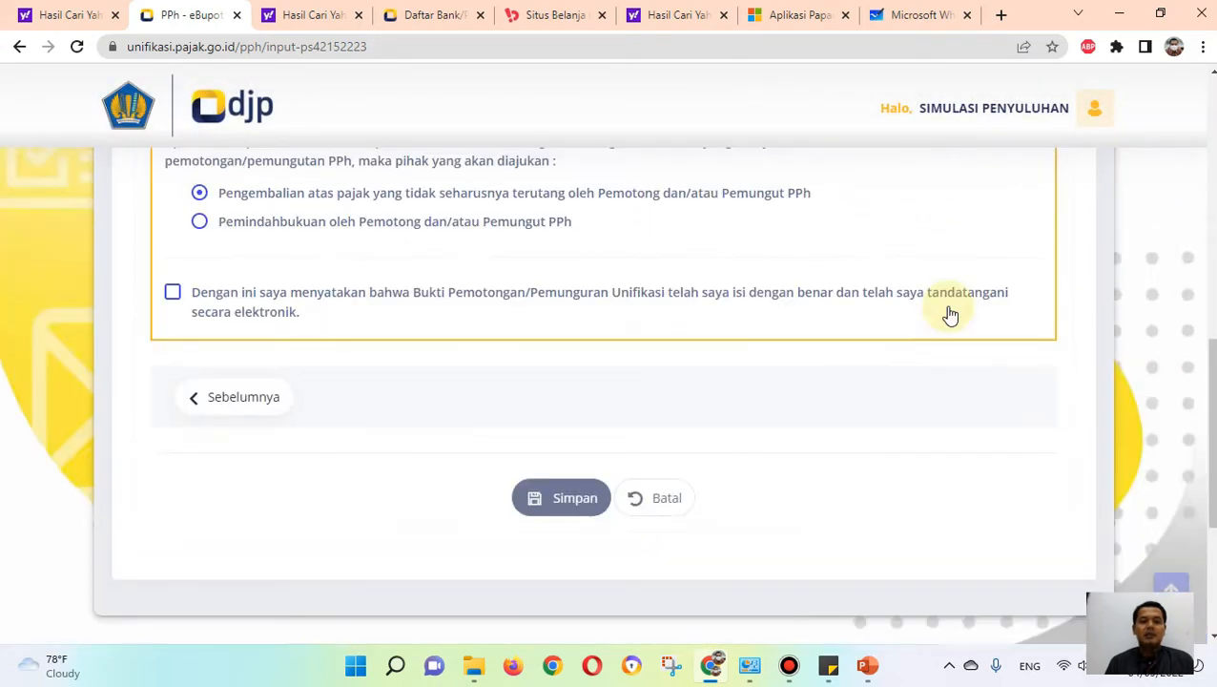
# Step: Set Penandatangan Sebagai to Pengurus and select the listed signatory as Penandatangan Bukti Potong
pyautogui.scroll(2, 264, 382)
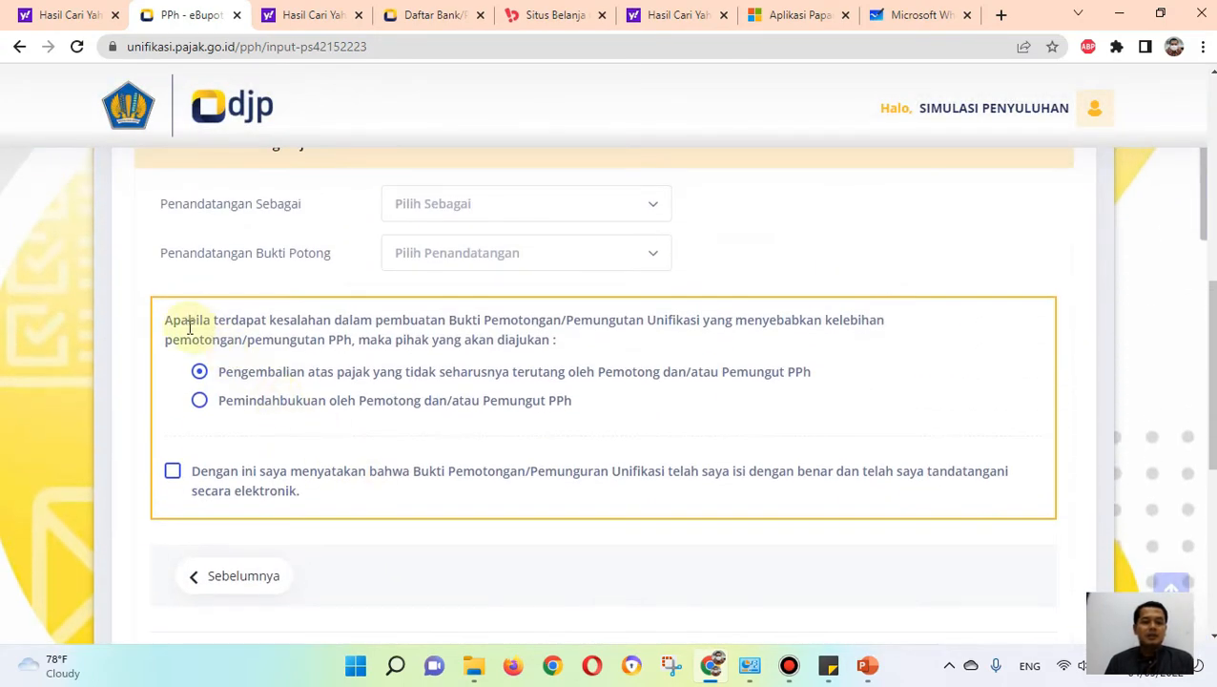
pyautogui.click(535, 211)
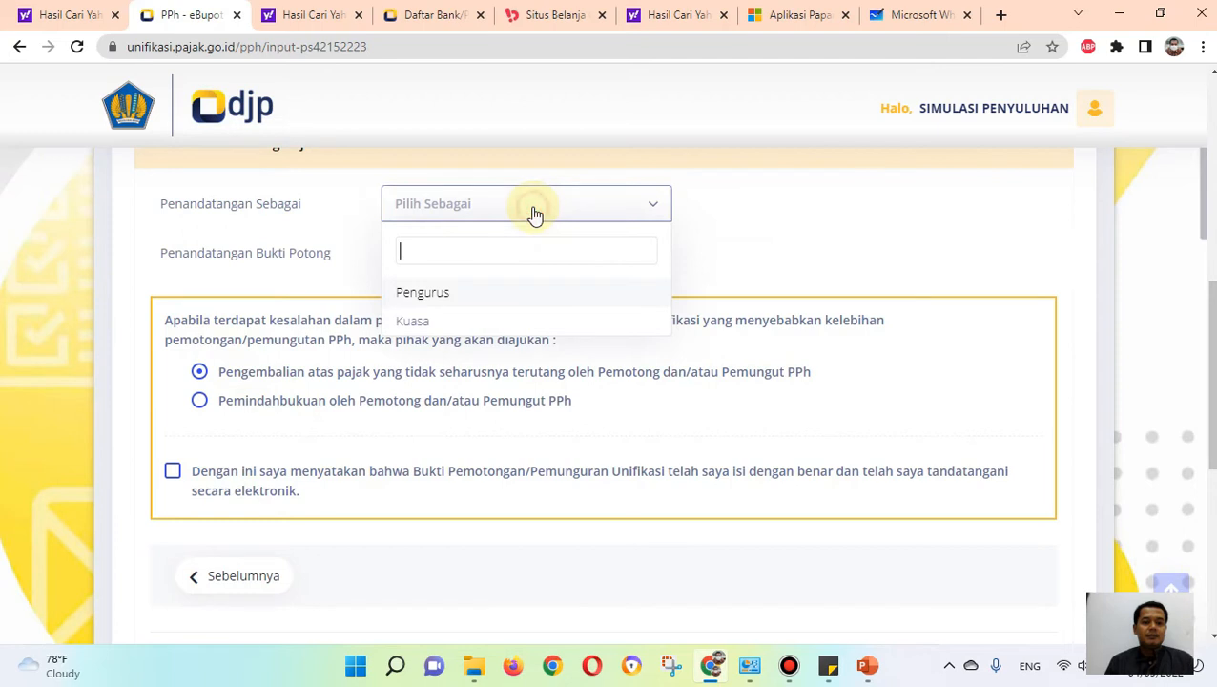
pyautogui.click(431, 295)
pyautogui.click(466, 255)
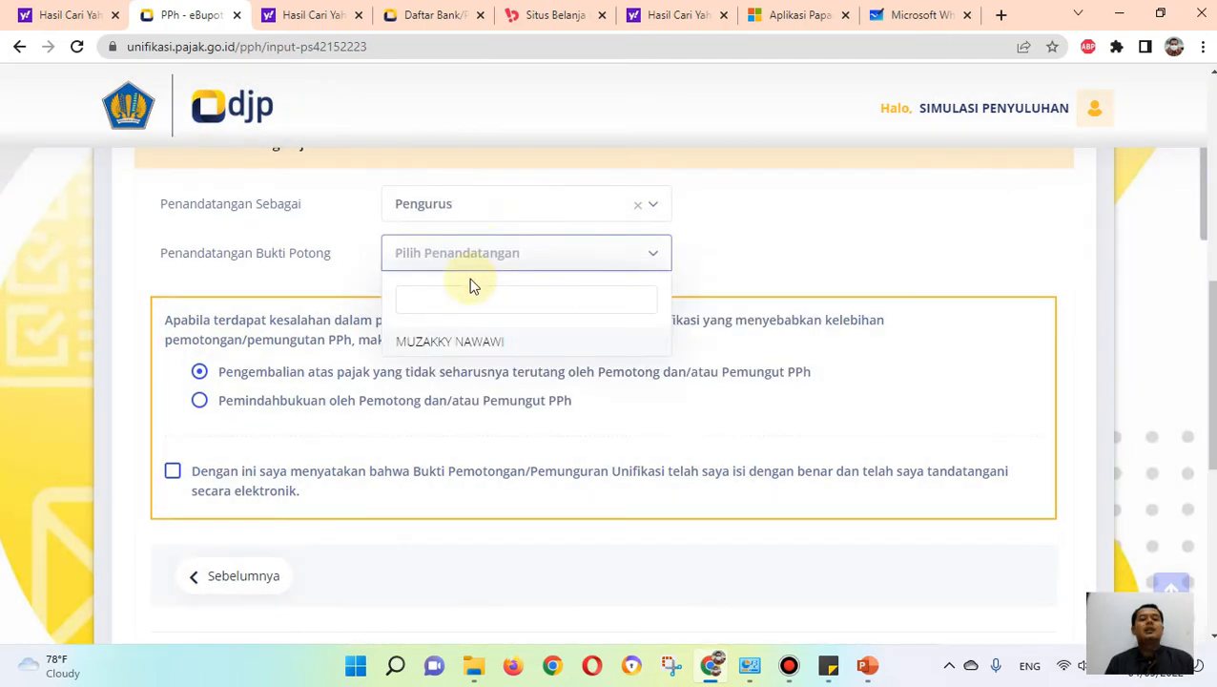
pyautogui.click(471, 346)
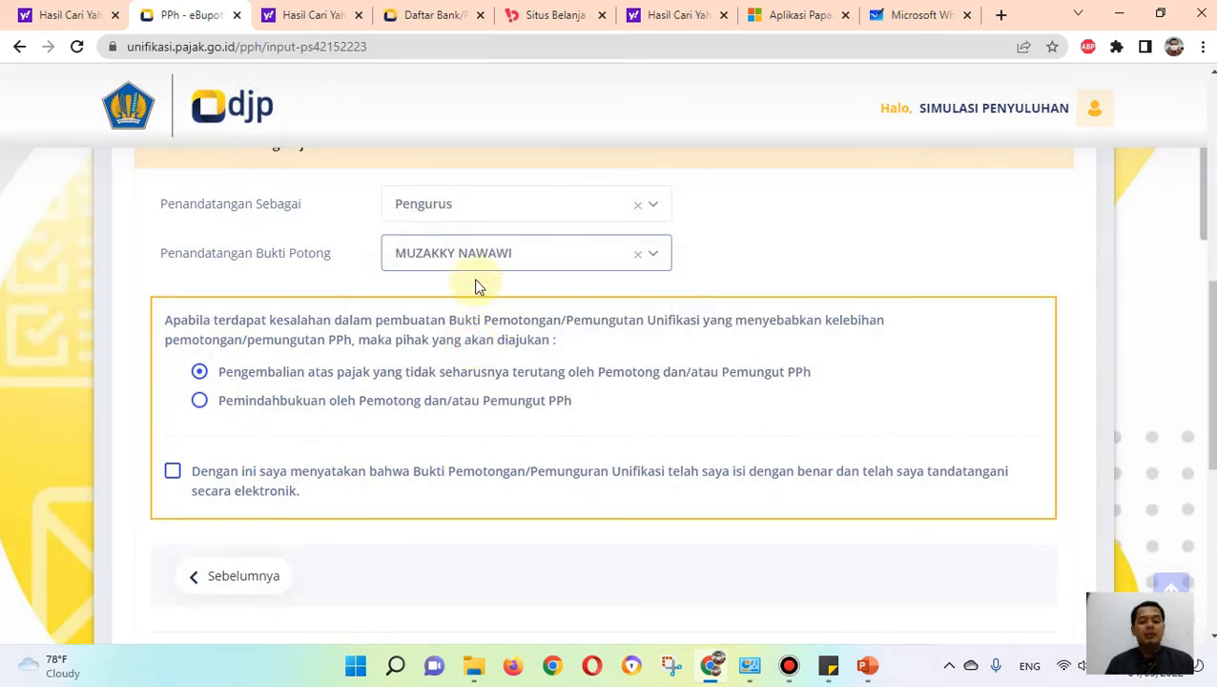
# Step: Choose Pemindahbukuan oleh Pemotong dan/atau Pemungut PPh for overpayments and accept the electronic signature declaration
pyautogui.scroll(6, 475, 282)
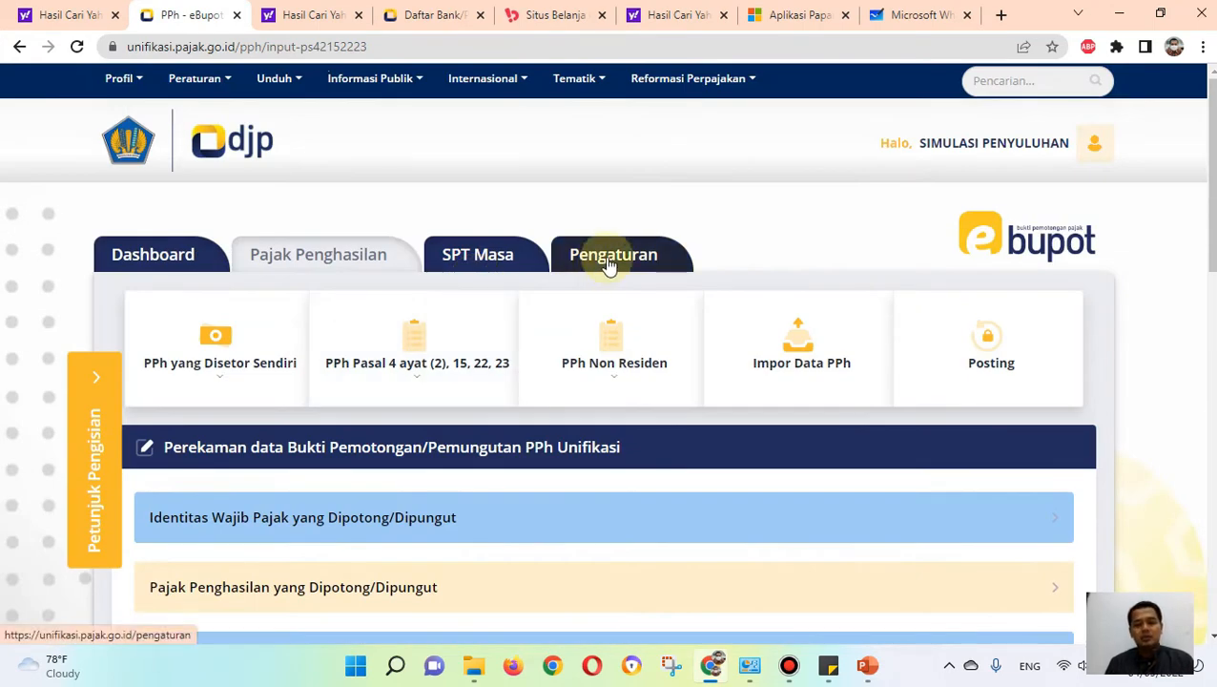
pyautogui.scroll(-6, 607, 263)
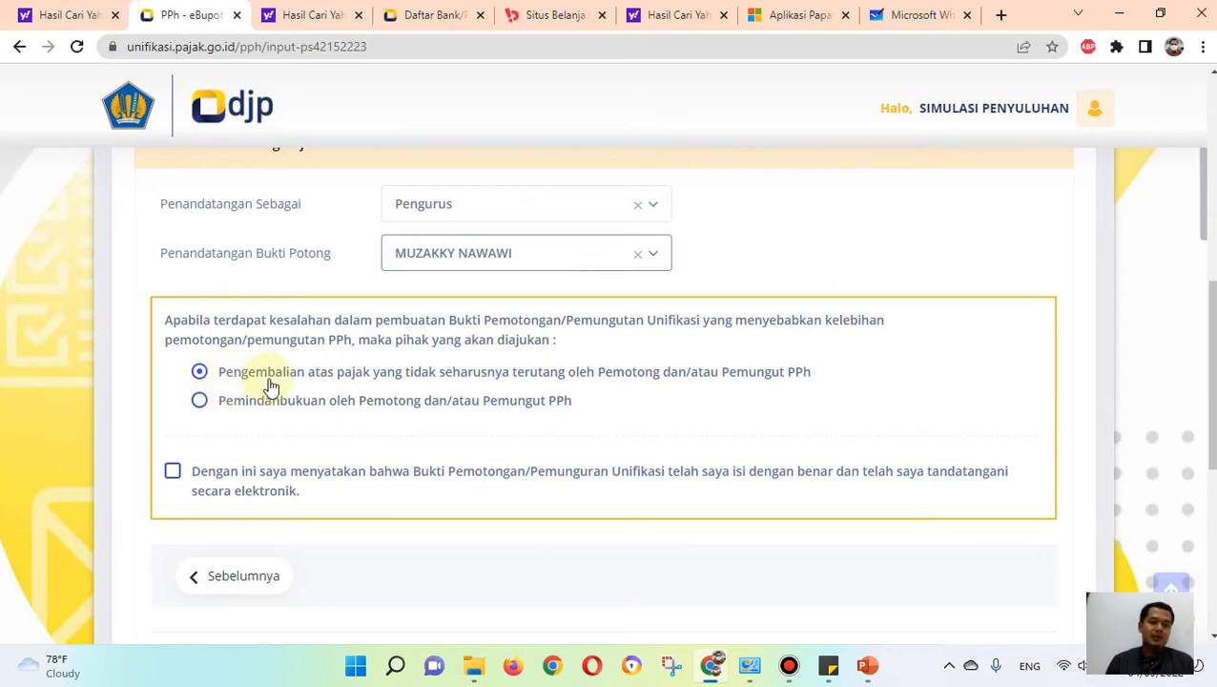
pyautogui.click(210, 404)
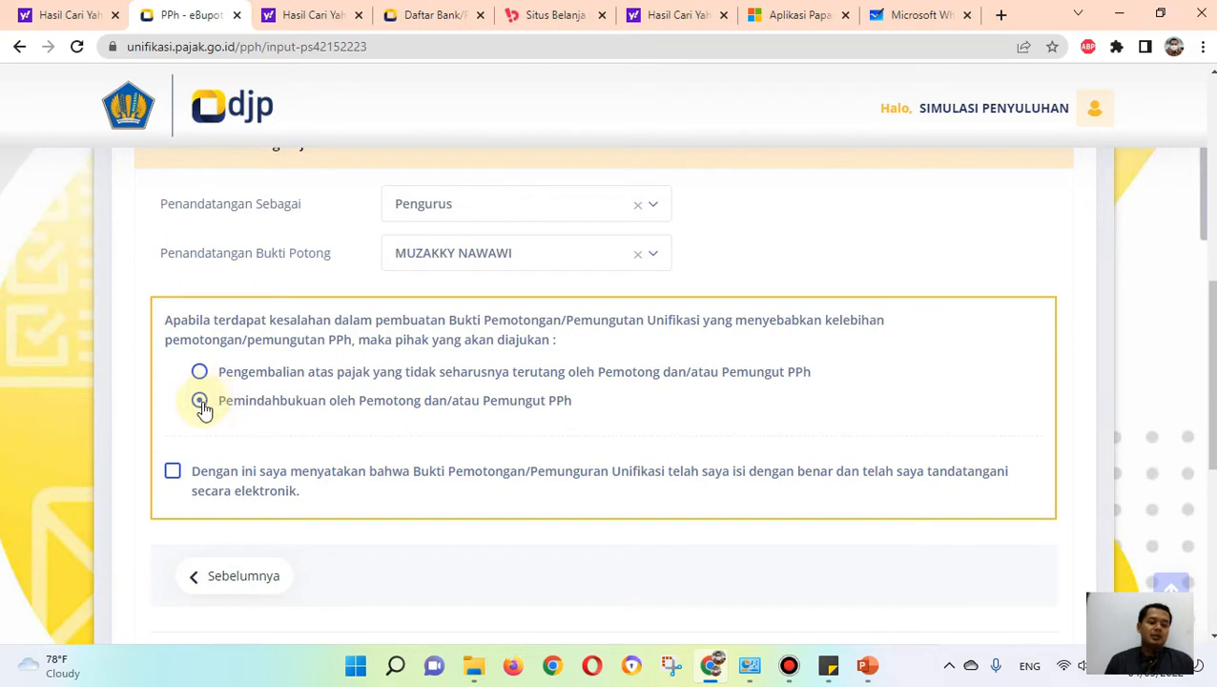
pyautogui.click(173, 473)
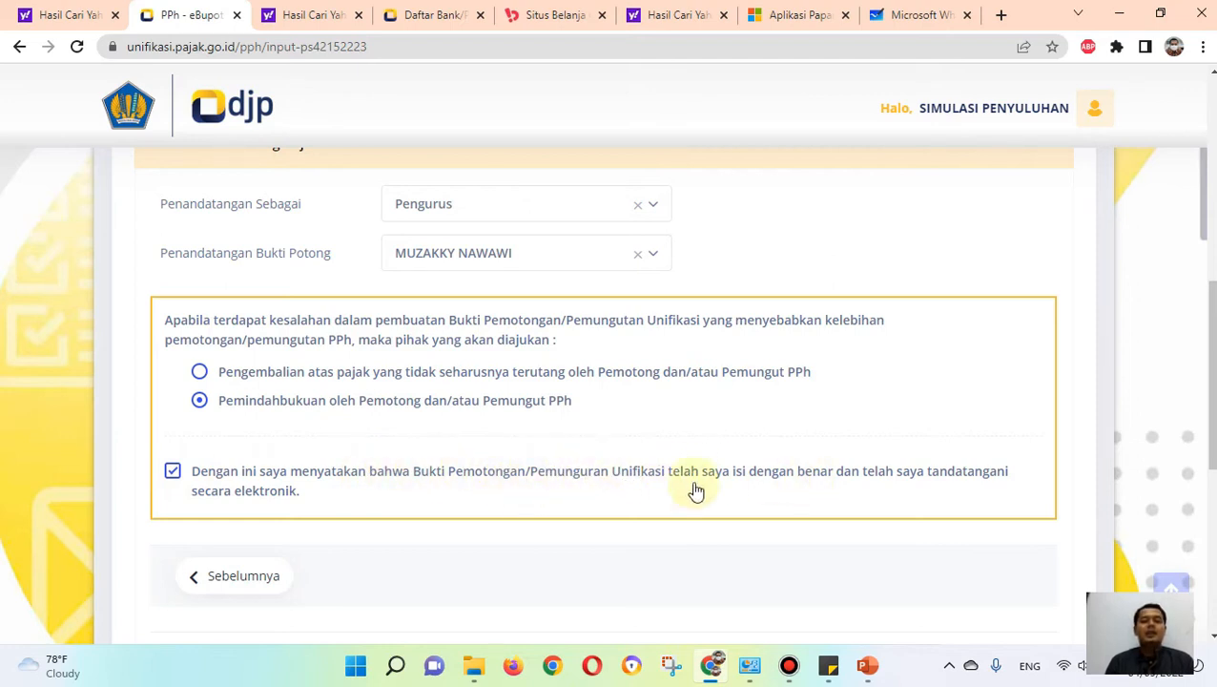
# Step: Save the withholding slip and decline recording another Pasal 4(2), 15, 22, 23 slip
pyautogui.scroll(-1, 258, 539)
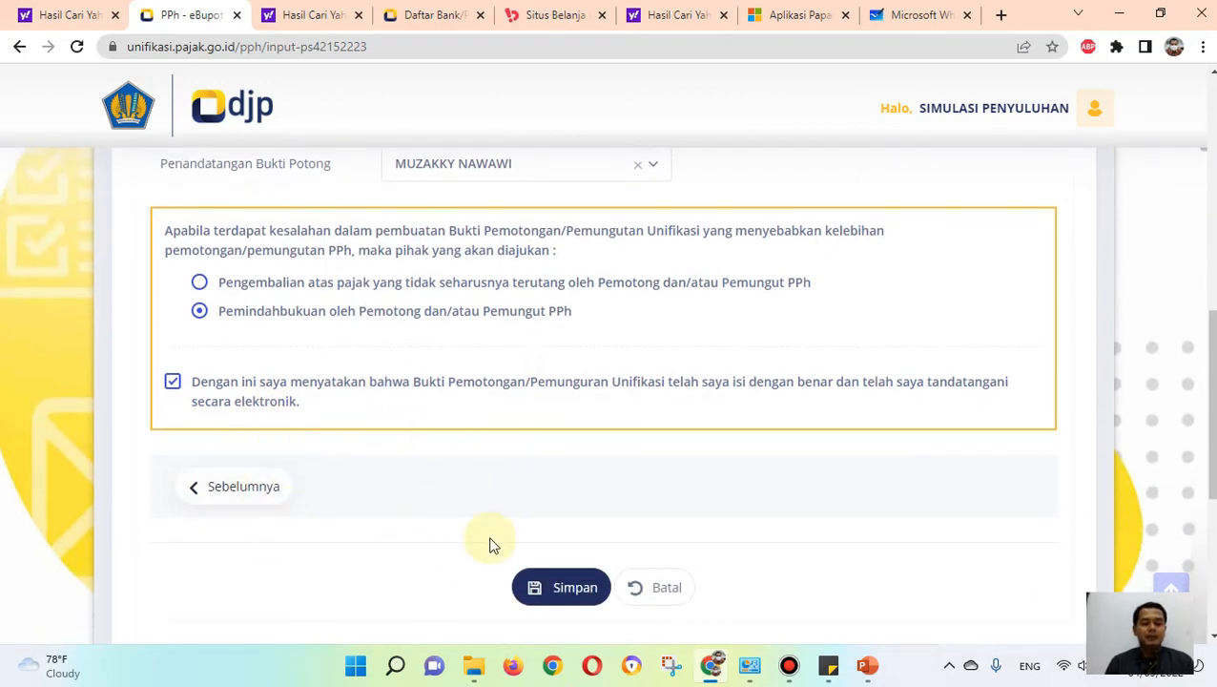
pyautogui.click(540, 588)
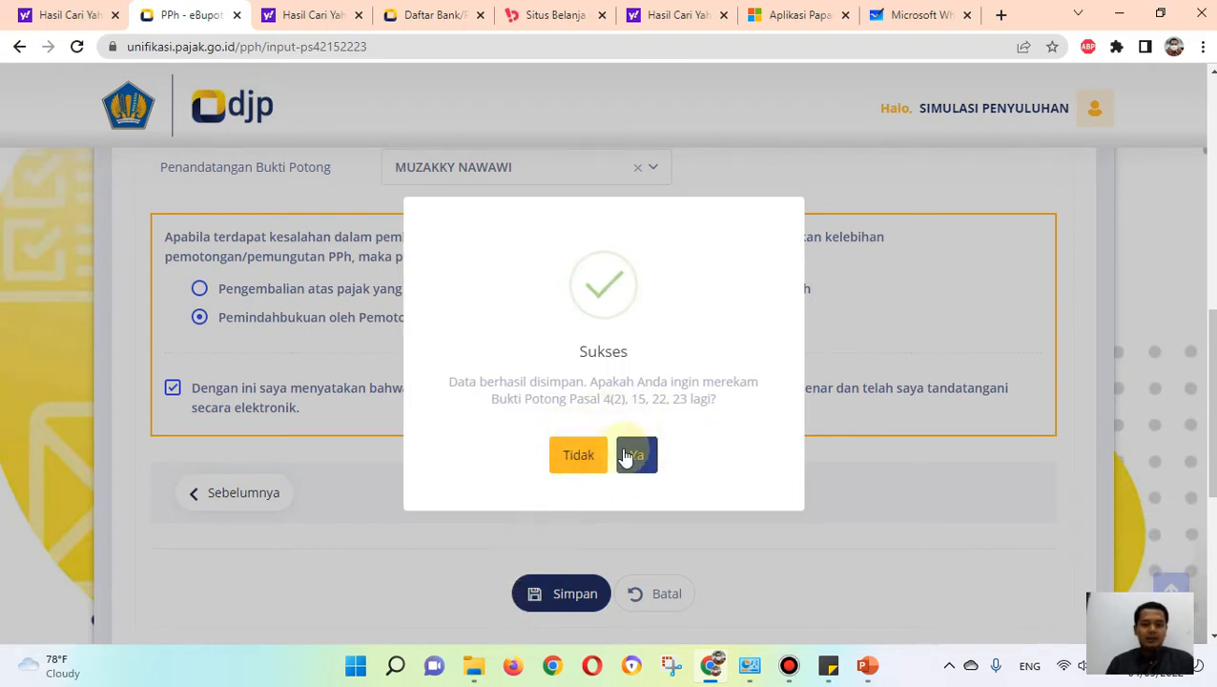
pyautogui.click(589, 457)
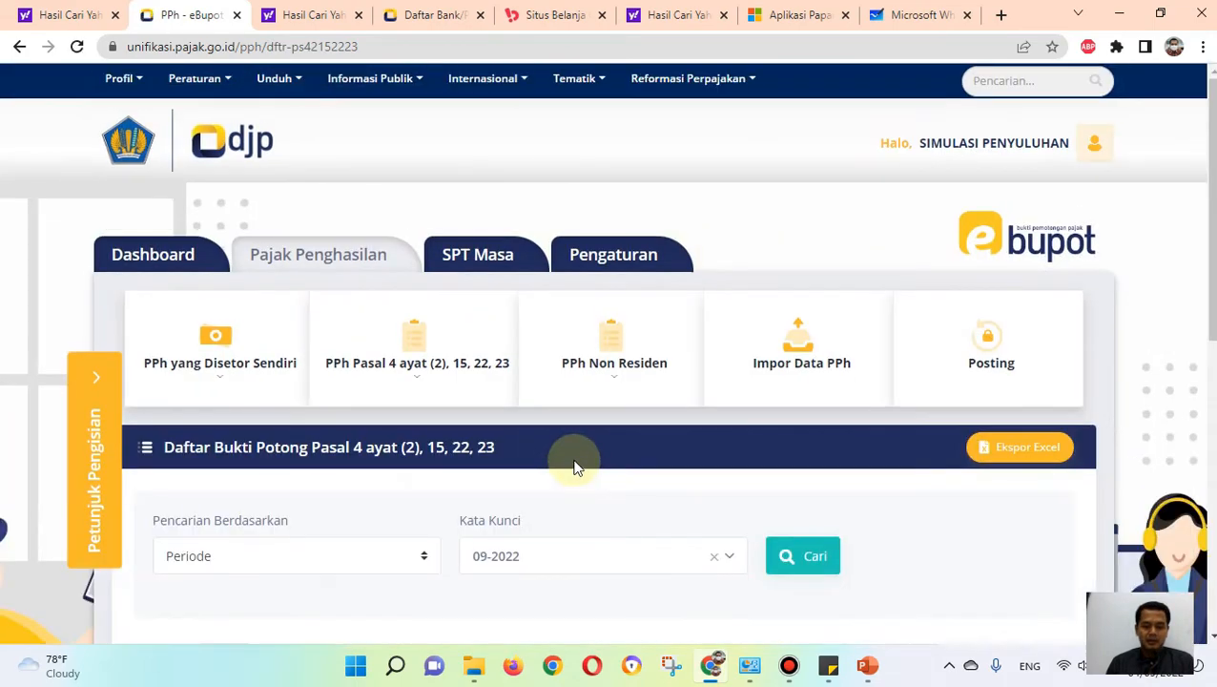
# Step: View the saved 24-104-03 slip from the 09-2022 list and download it as the PDF download (1)
pyautogui.scroll(-2, 575, 469)
pyautogui.scroll(-3, 576, 475)
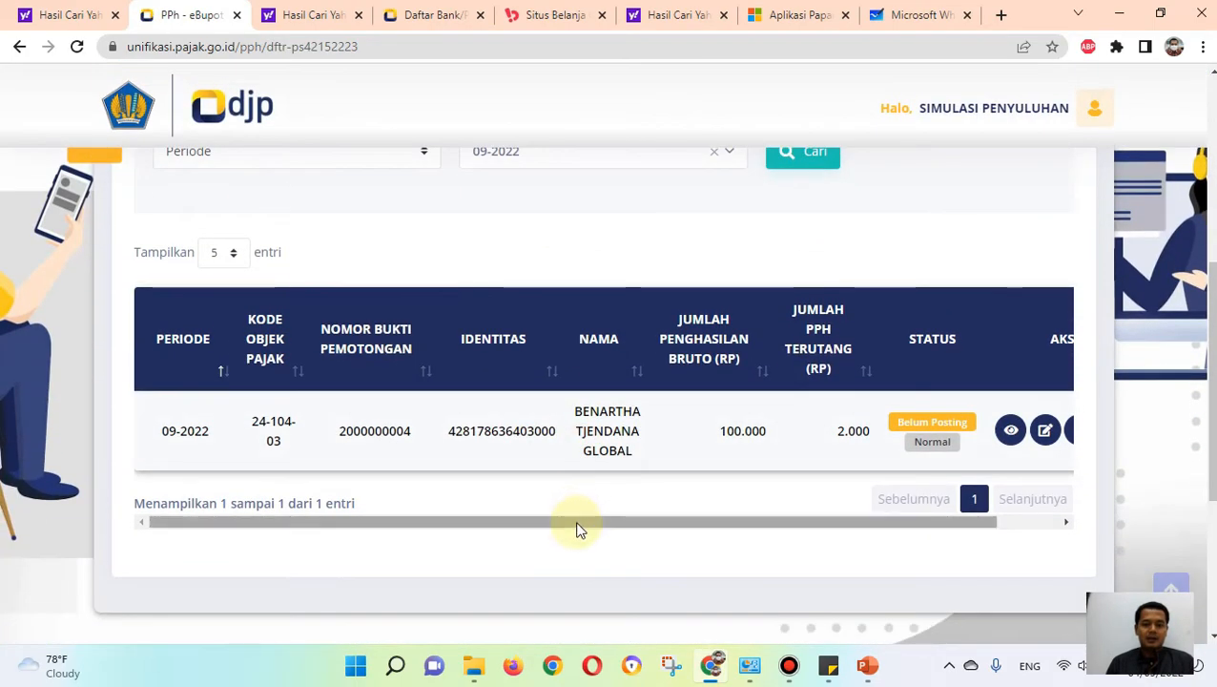
pyautogui.moveTo(570, 526); pyautogui.dragTo(664, 530)
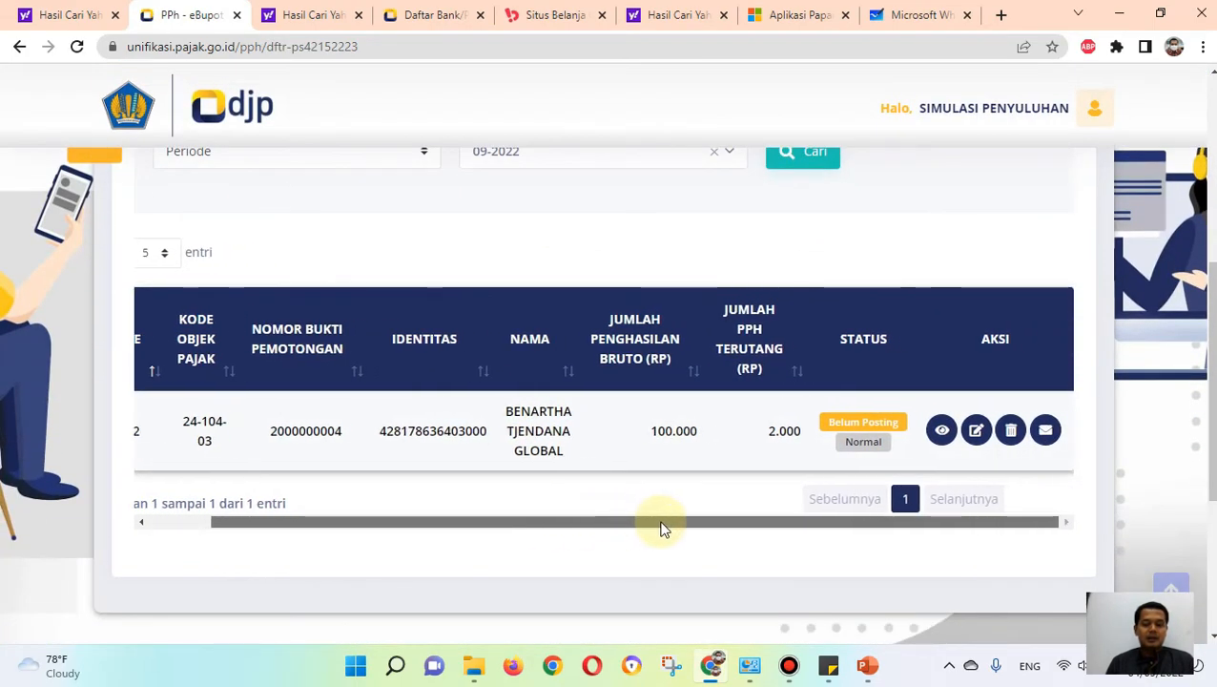
pyautogui.click(940, 431)
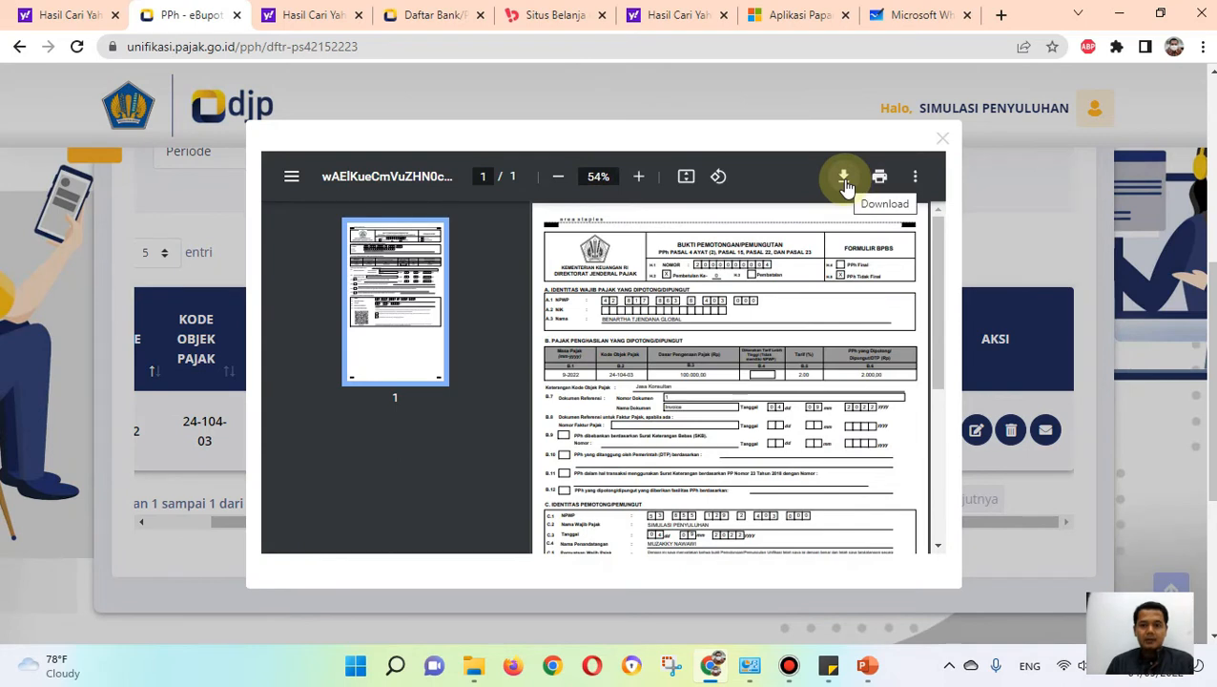
pyautogui.click(844, 180)
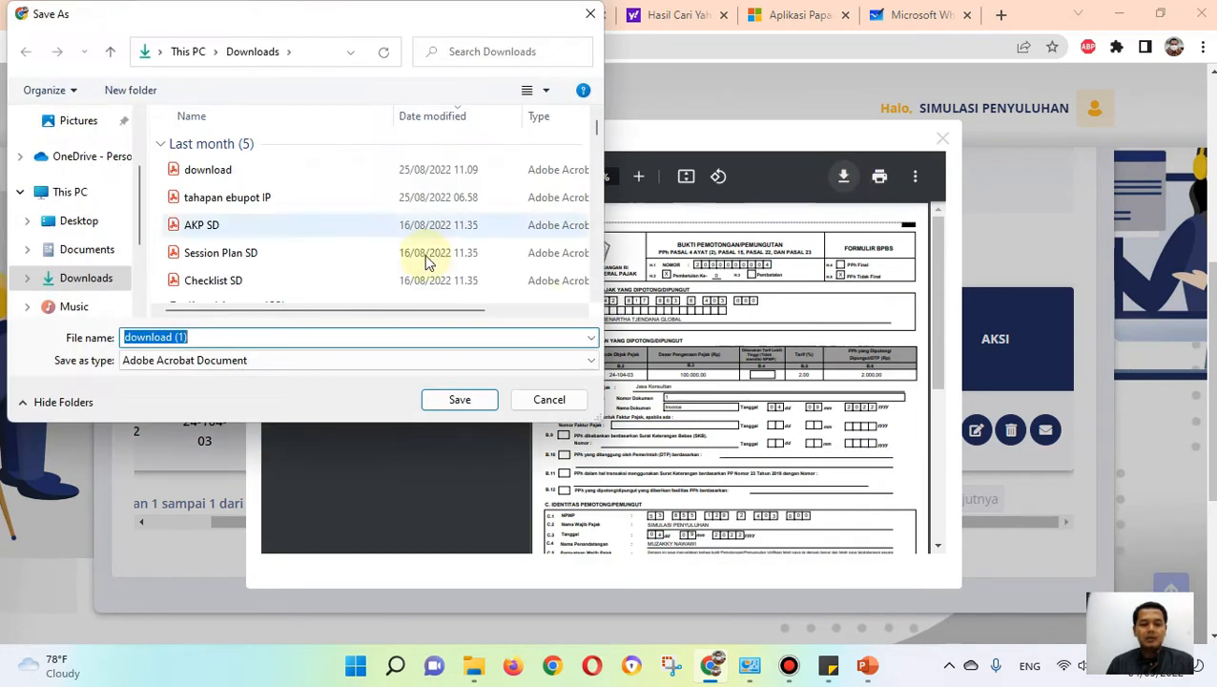
pyautogui.press('Return')
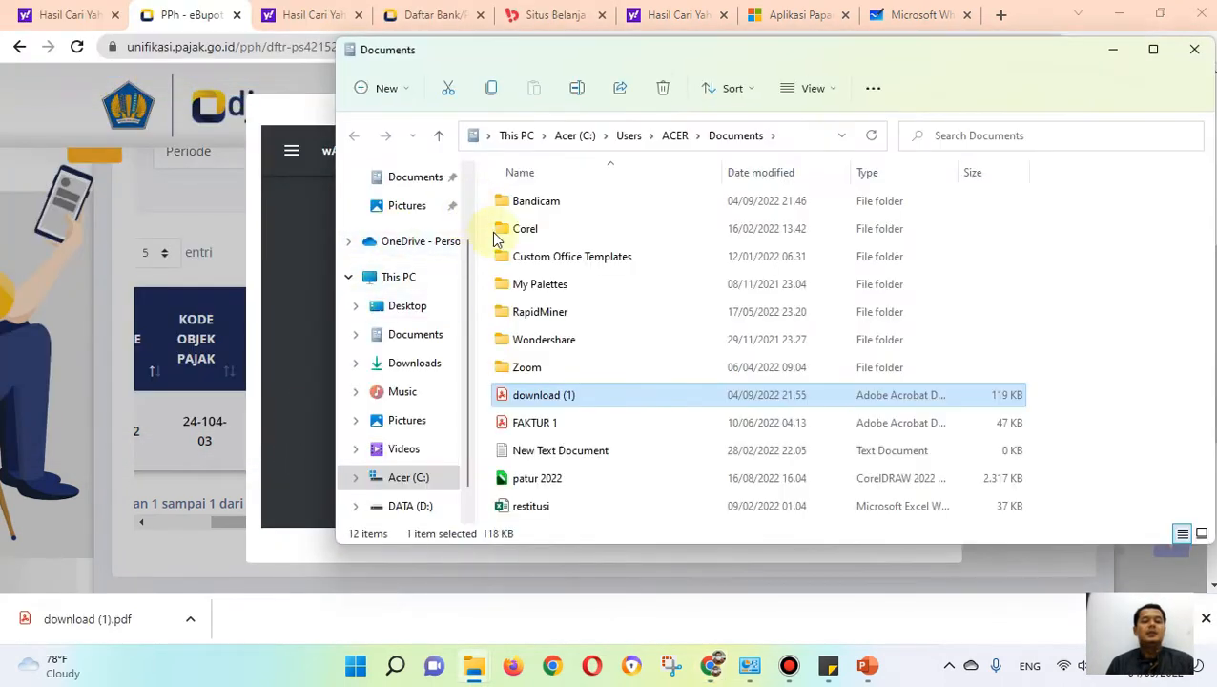
# Step: Open download (1) from the Documents folder, review the slip's sections down to the QR code, and return to the browser
pyautogui.doubleClick(545, 395)
pyautogui.scroll(-3, 534, 357)
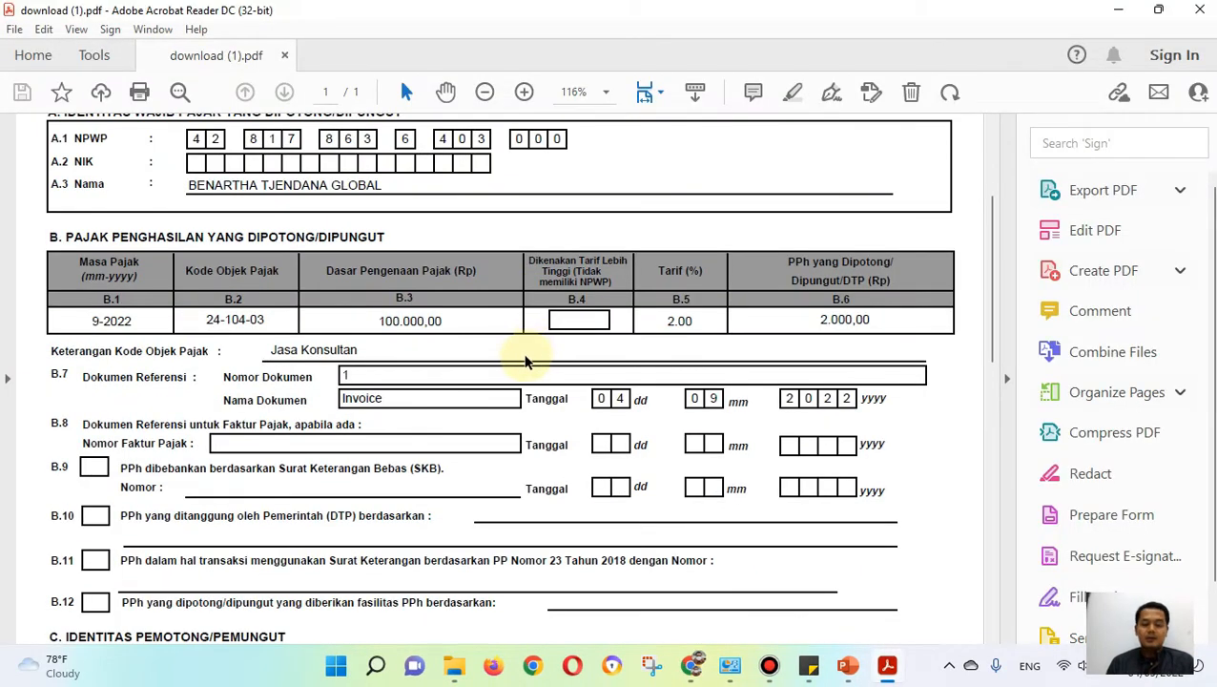
pyautogui.scroll(-10, 526, 355)
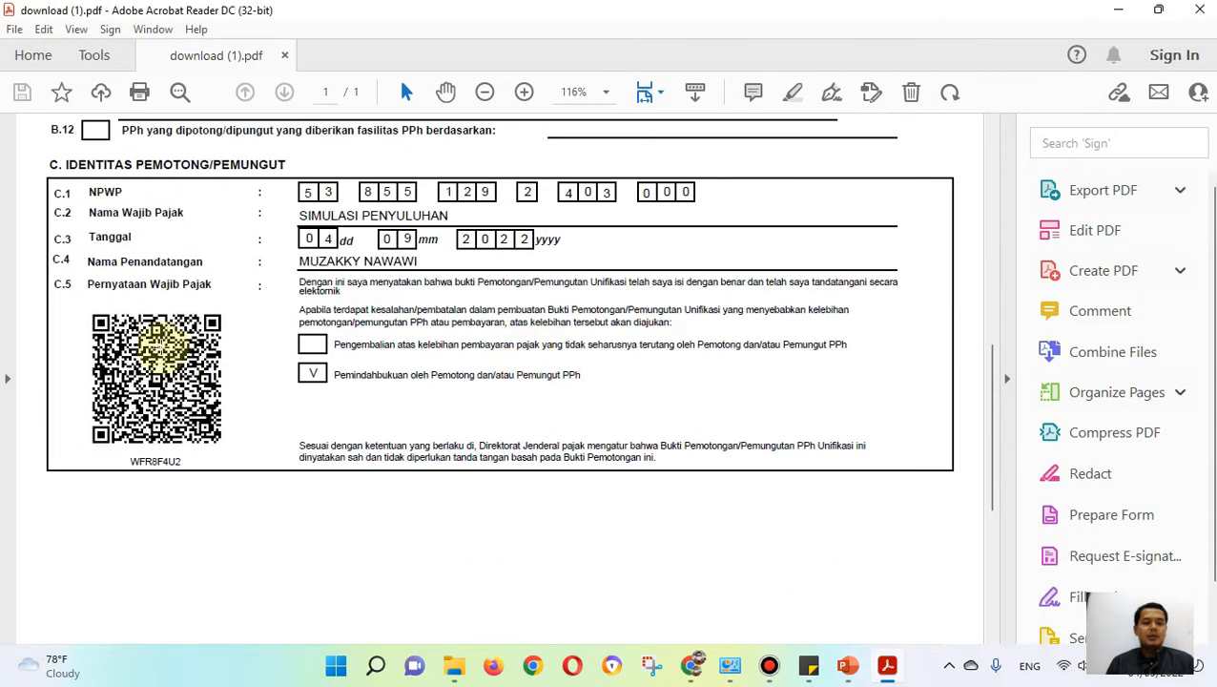
pyautogui.scroll(13, 186, 391)
pyautogui.hotkey('alt', 'Tab')
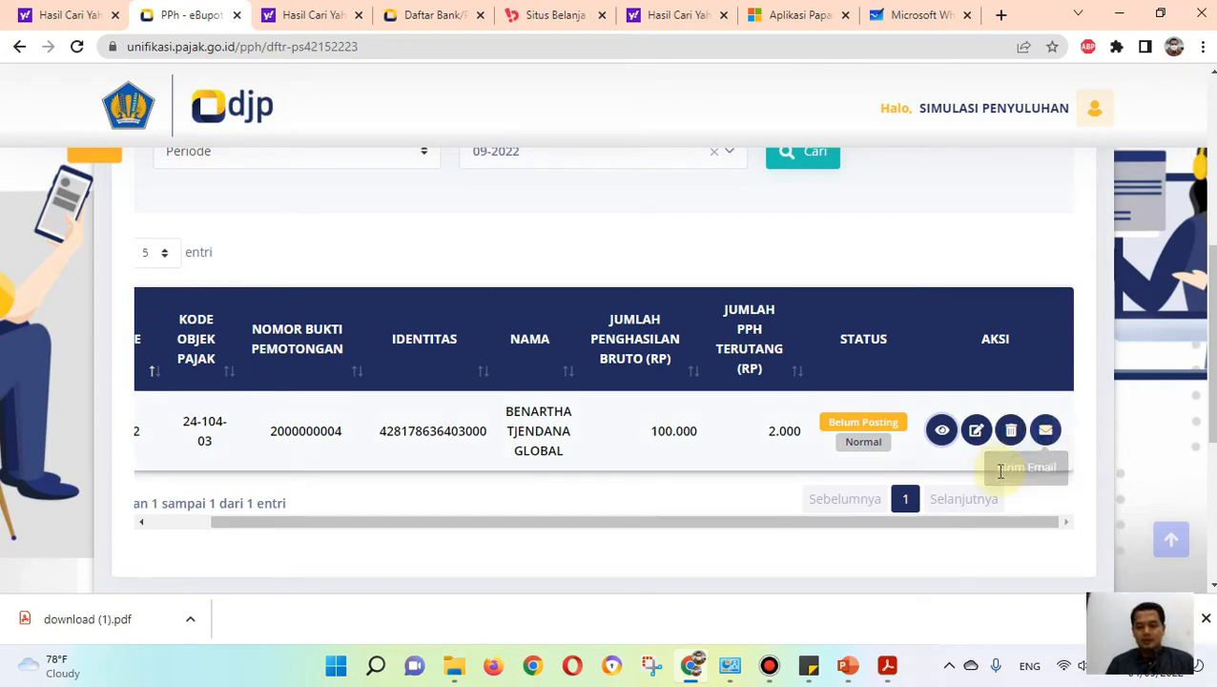
# Step: Open the Posting page for income tax data and set Tahun Pajak to 2022 with Masa Pajak September
pyautogui.scroll(3, 820, 481)
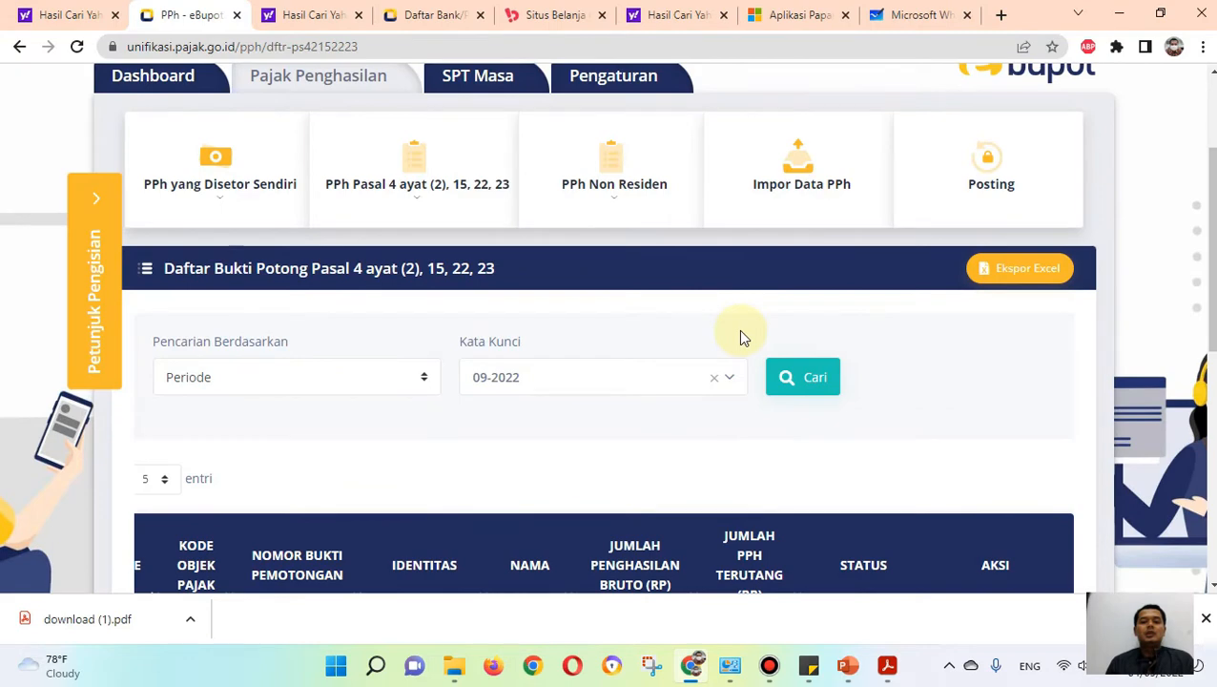
pyautogui.scroll(-3, 668, 353)
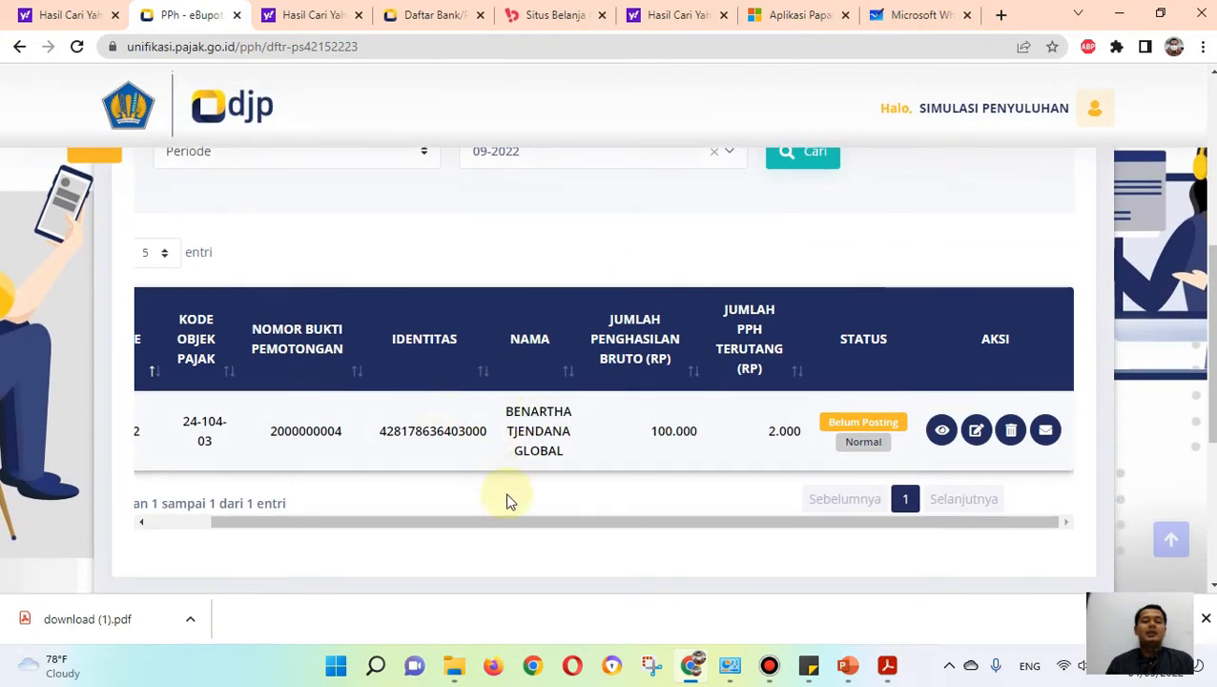
pyautogui.moveTo(660, 524); pyautogui.dragTo(640, 521)
pyautogui.scroll(5, 975, 357)
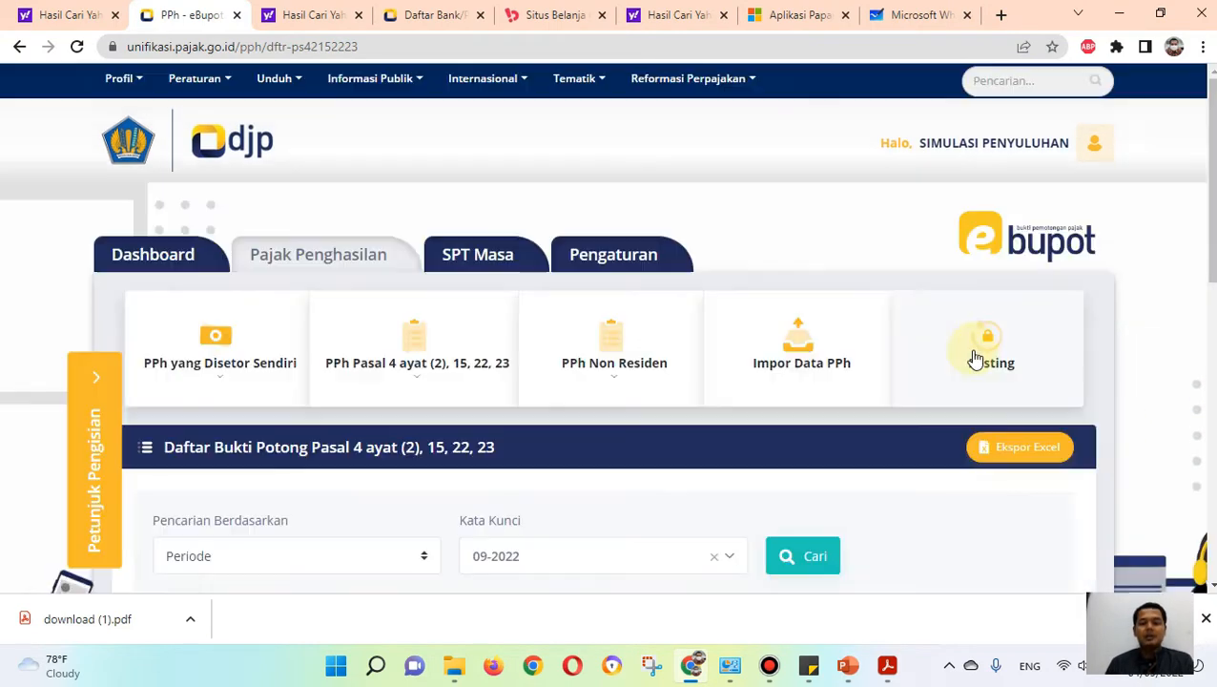
pyautogui.click(983, 345)
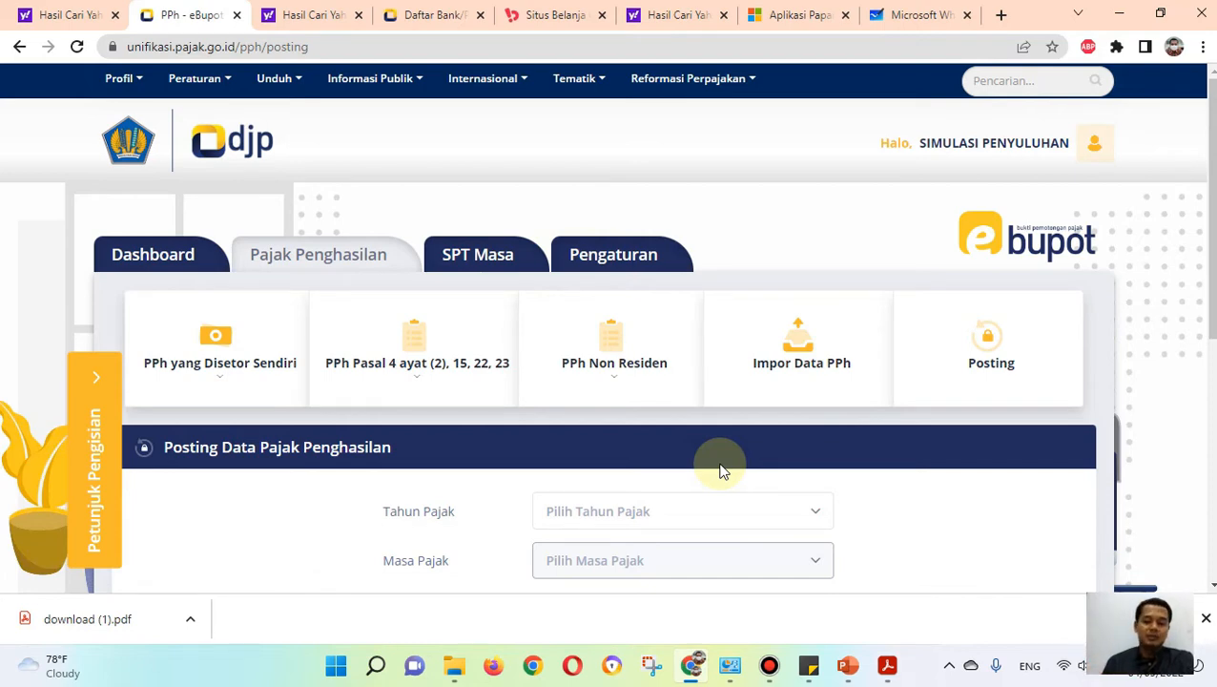
pyautogui.scroll(-1, 720, 470)
pyautogui.click(653, 431)
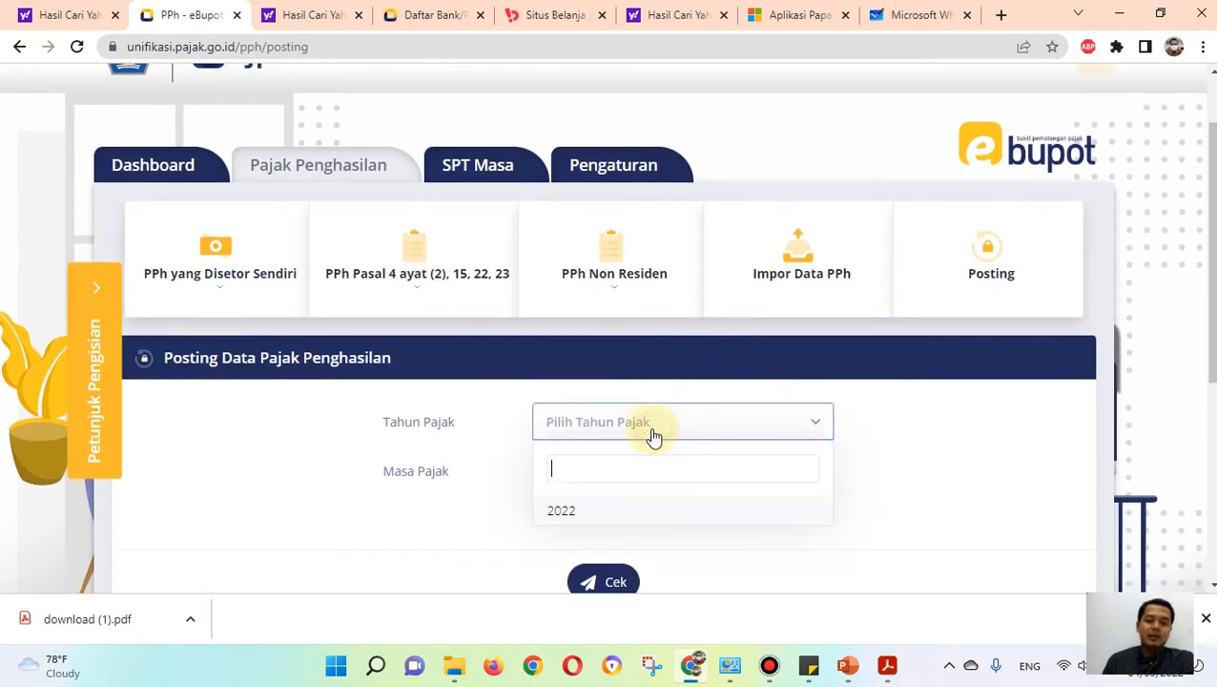
pyautogui.click(564, 513)
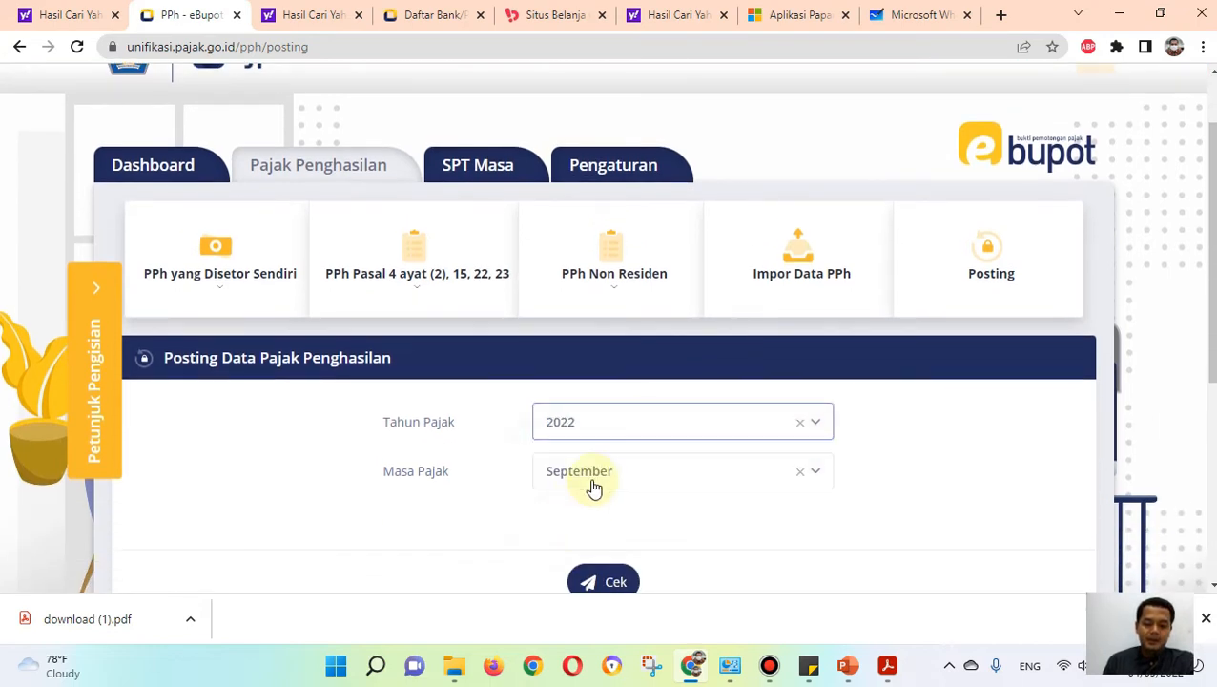
# Step: Check the selected period's data for posting and confirm creating the new SPT for 2022/09 revision 0
pyautogui.scroll(-1, 594, 486)
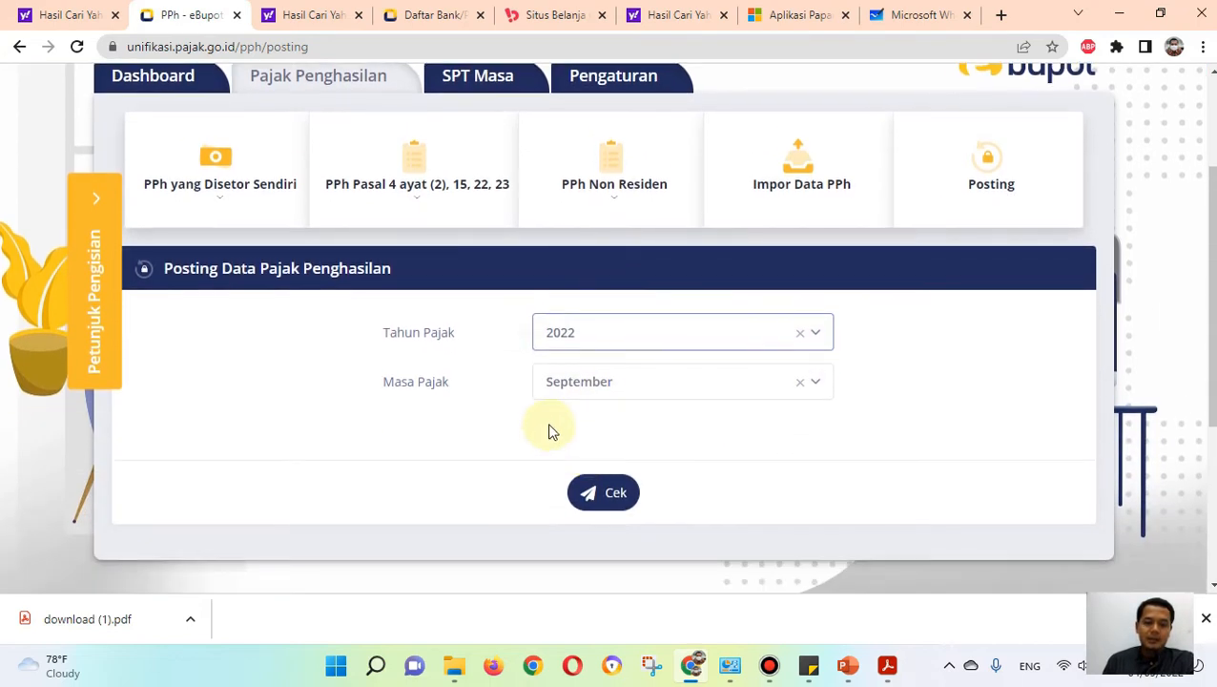
pyautogui.click(602, 491)
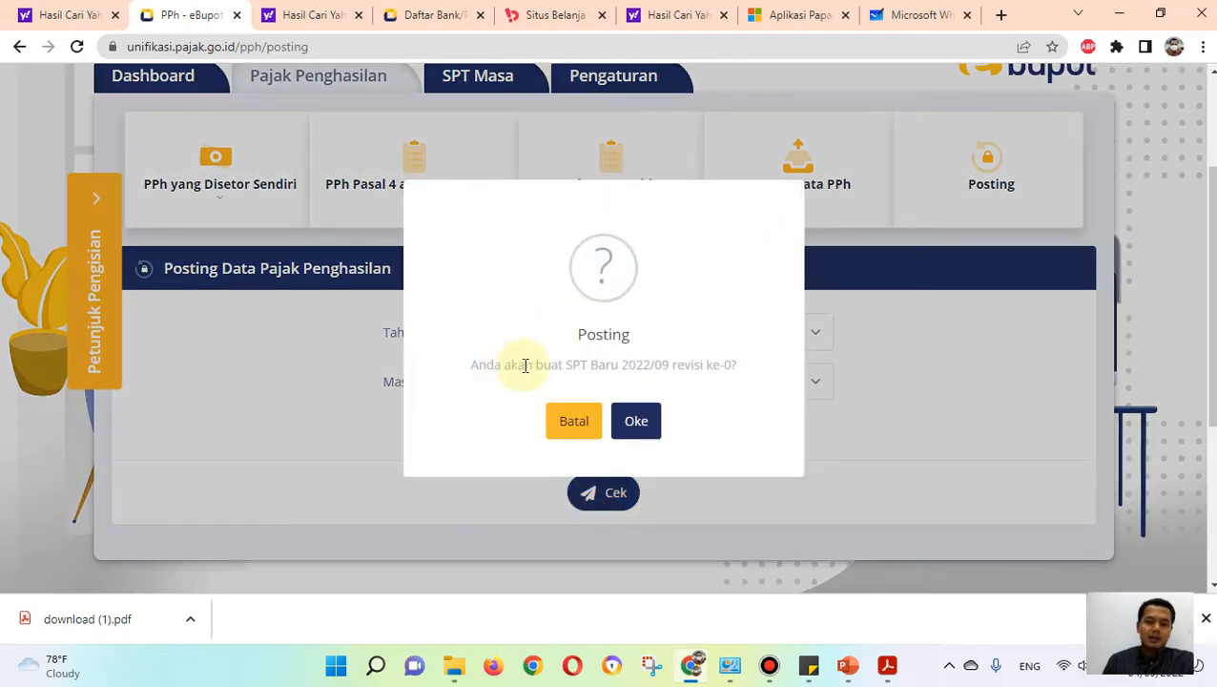
pyautogui.click(639, 425)
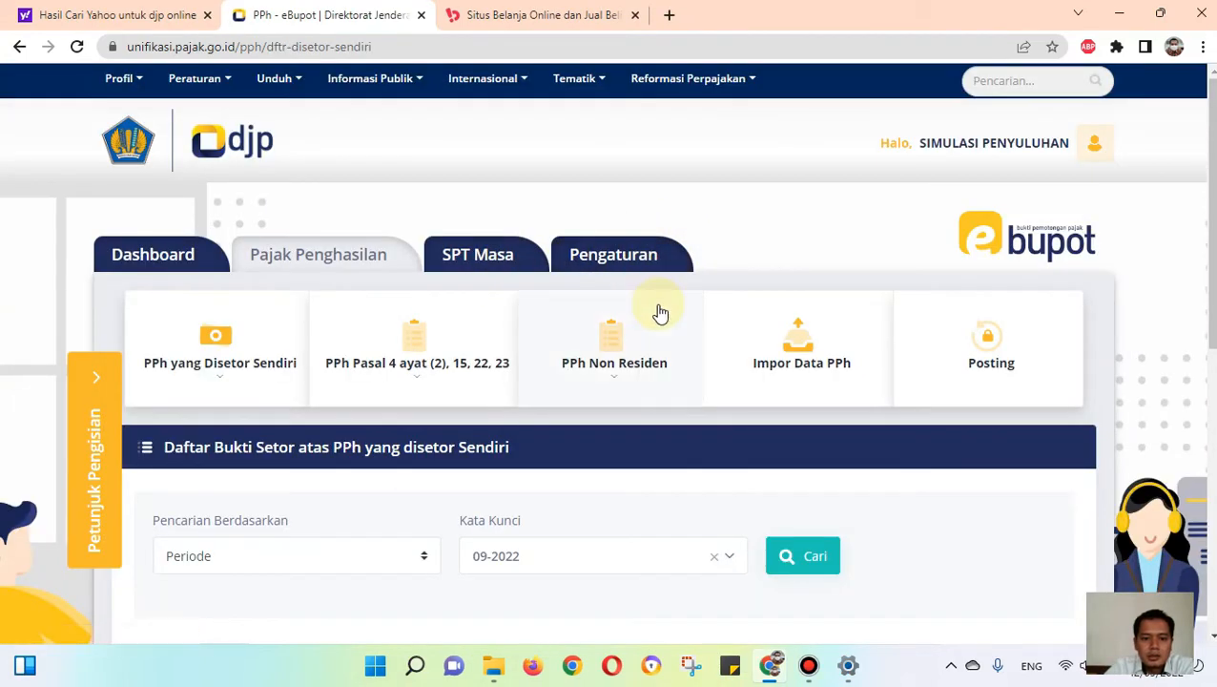
# Step: Open Perekaman Bukti Penyetoran in SPT Masa and check the bills for Tahun Pajak 2022, Masa Pajak September
pyautogui.scroll(-1, 634, 300)
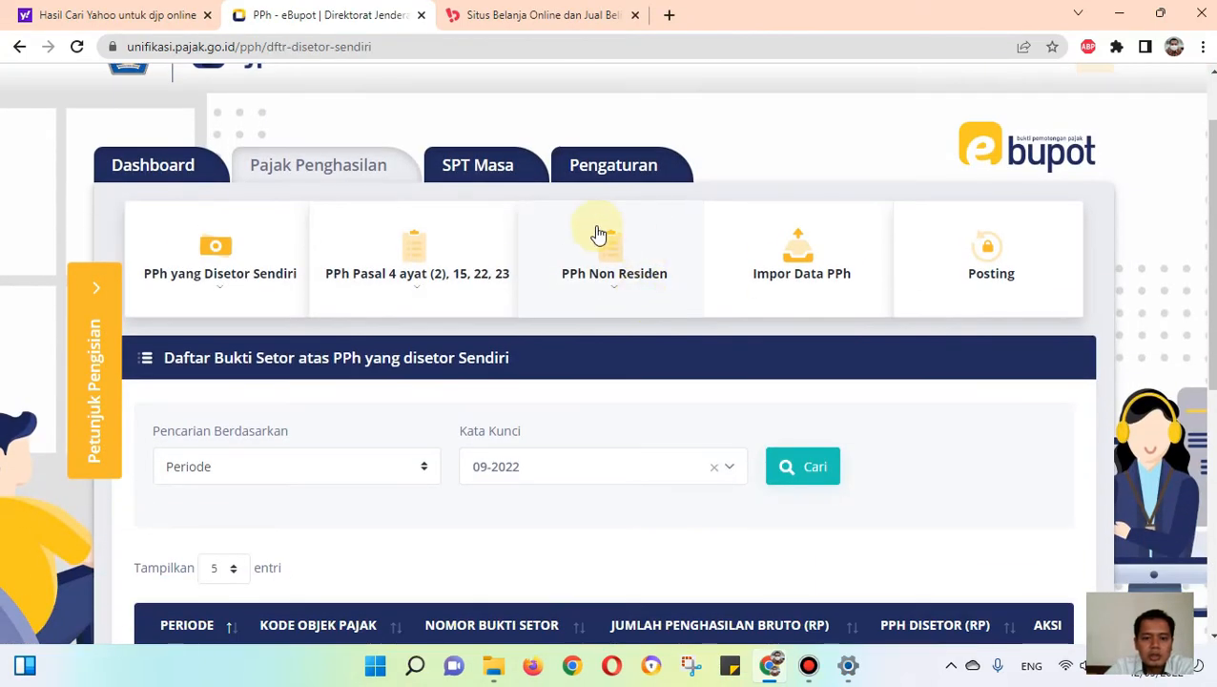
pyautogui.click(495, 169)
pyautogui.scroll(-1, 487, 248)
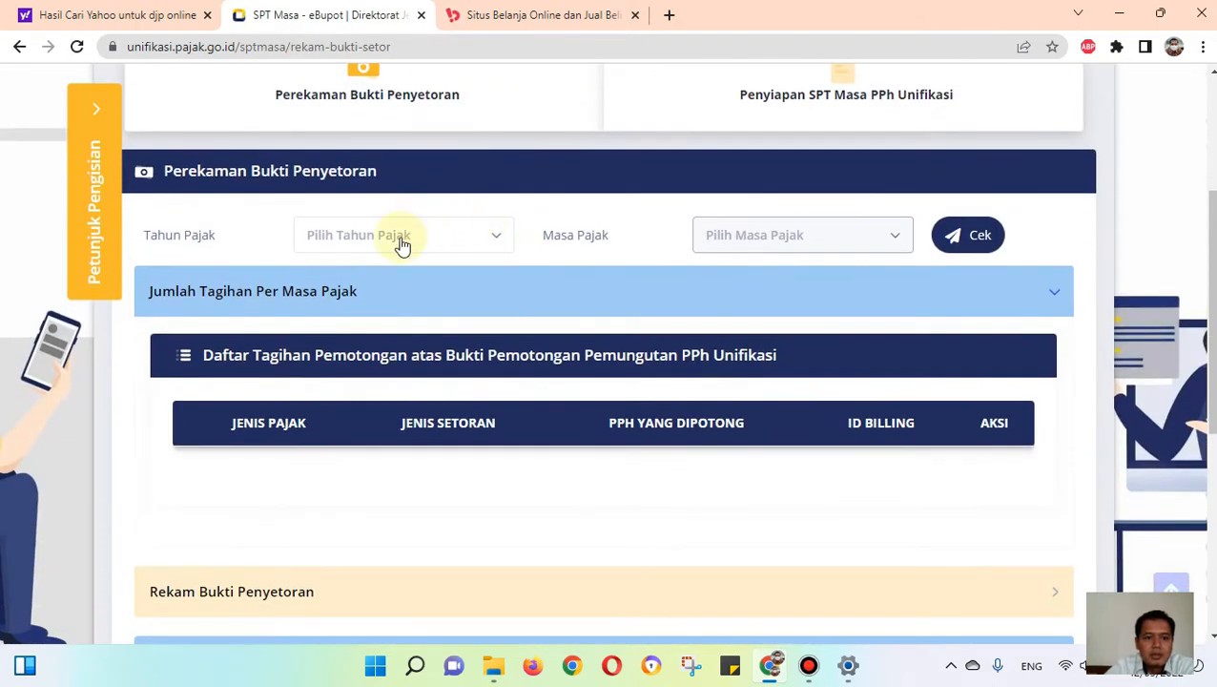
pyautogui.scroll(1, 391, 229)
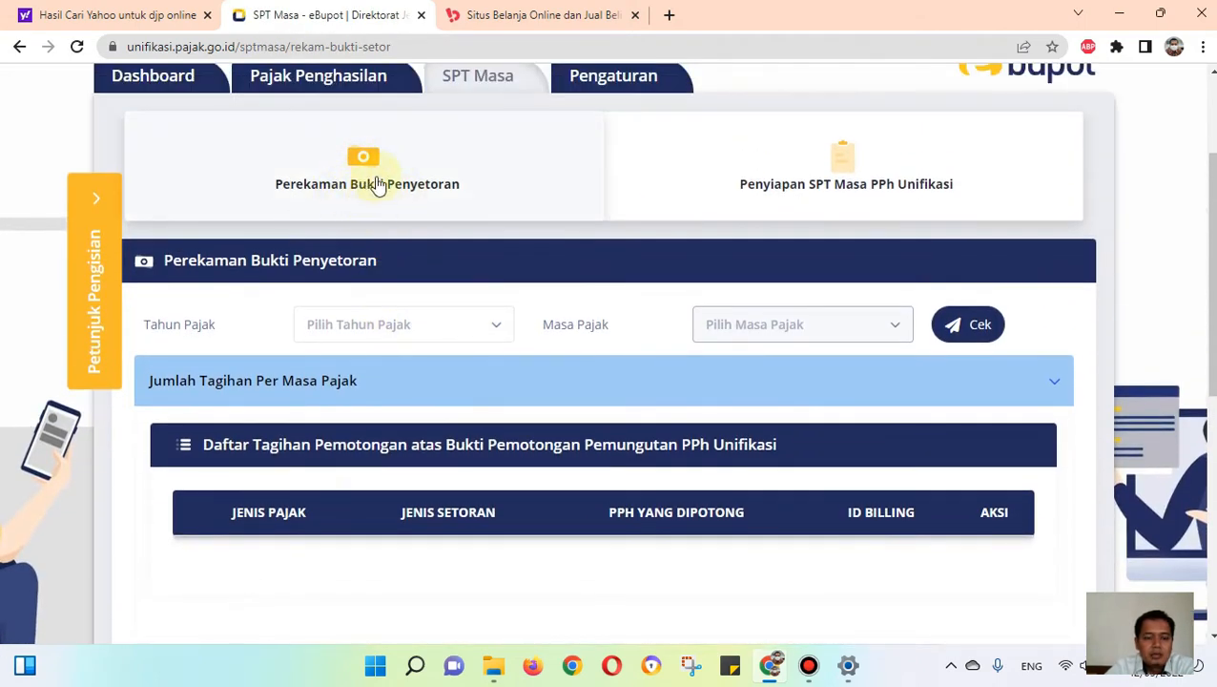
pyautogui.click(481, 337)
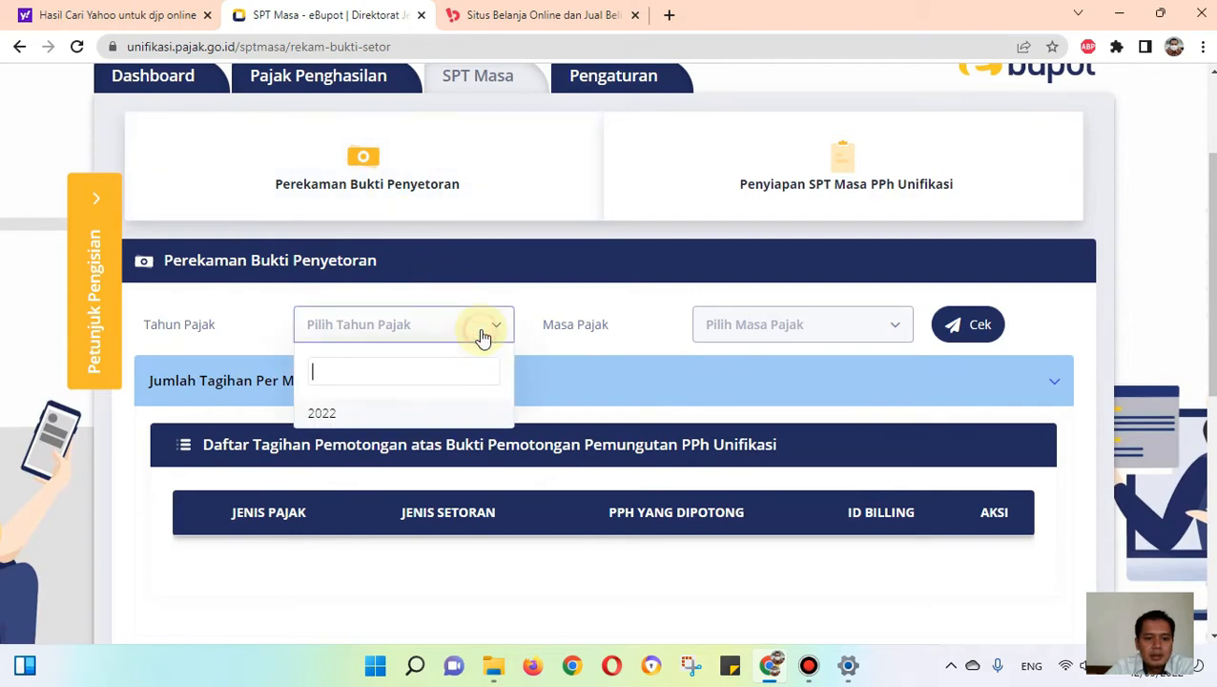
pyautogui.click(342, 407)
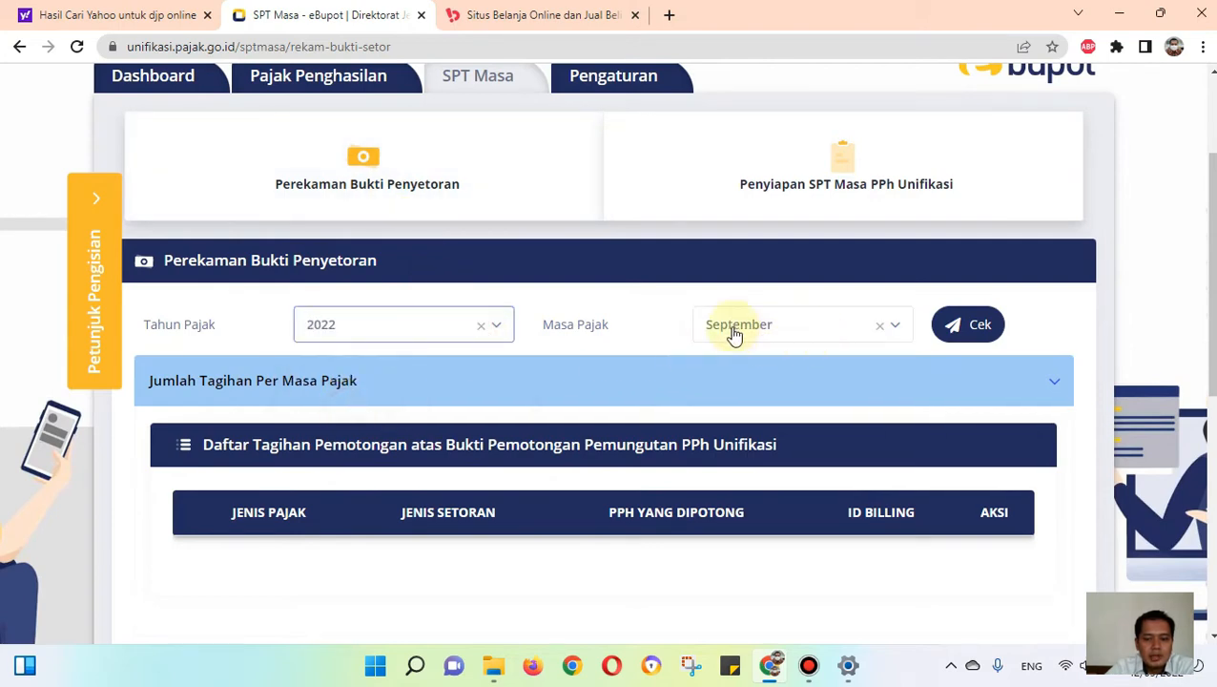
pyautogui.click(961, 329)
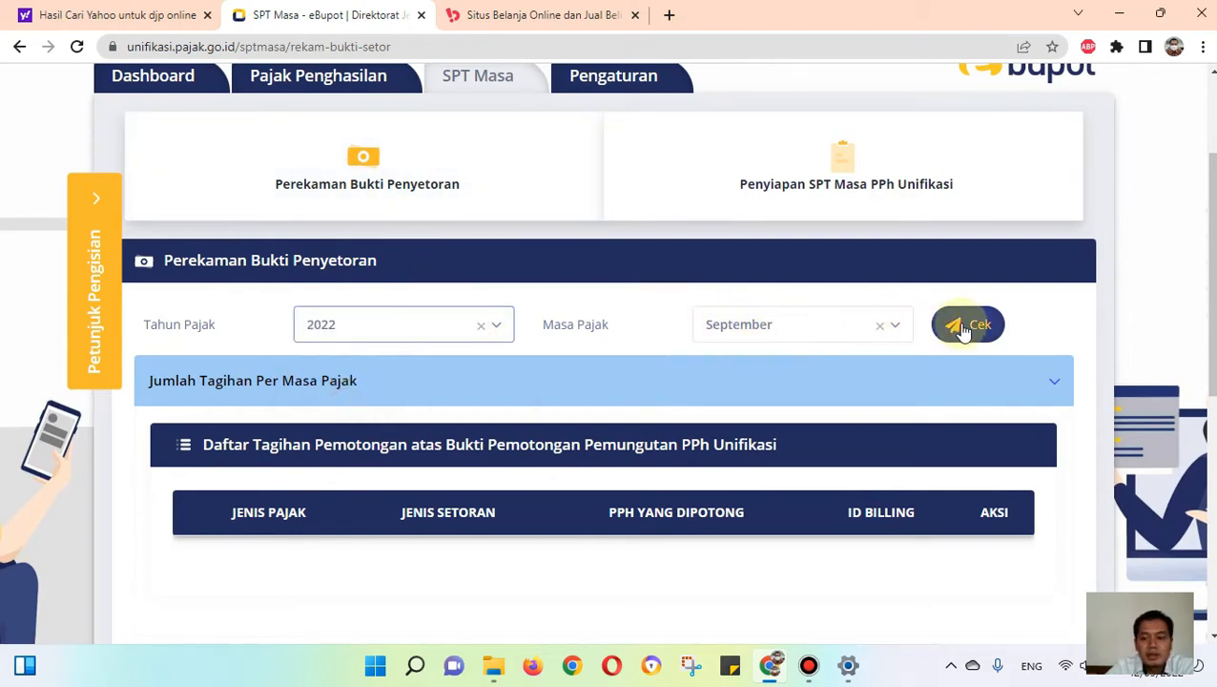
# Step: Generate the billing code for the 411124-104 bill in the Daftar Tagihan and close the confirmation
pyautogui.scroll(-2, 932, 339)
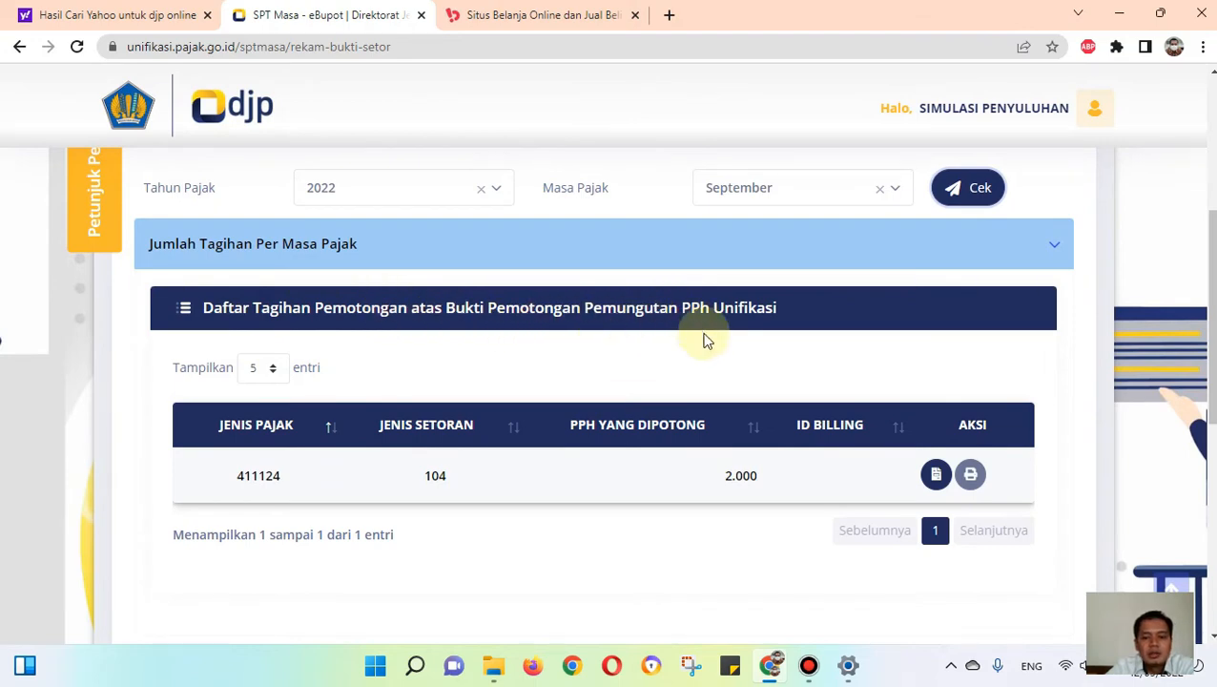
pyautogui.scroll(-1, 796, 450)
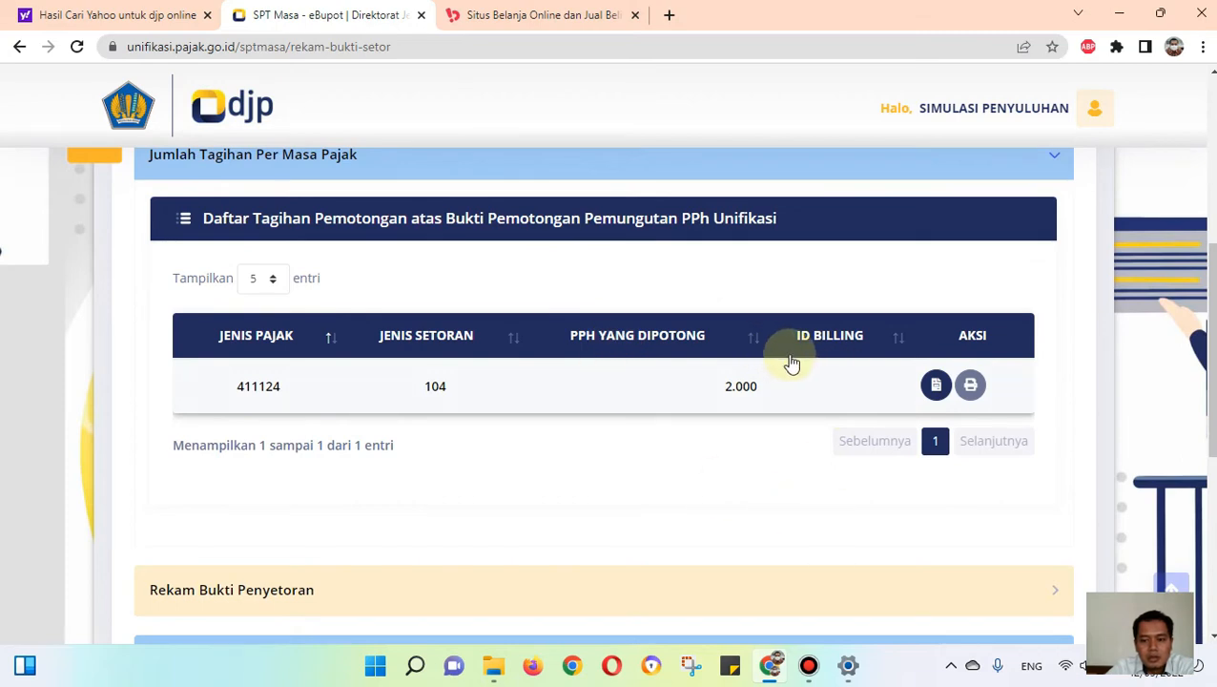
pyautogui.click(936, 386)
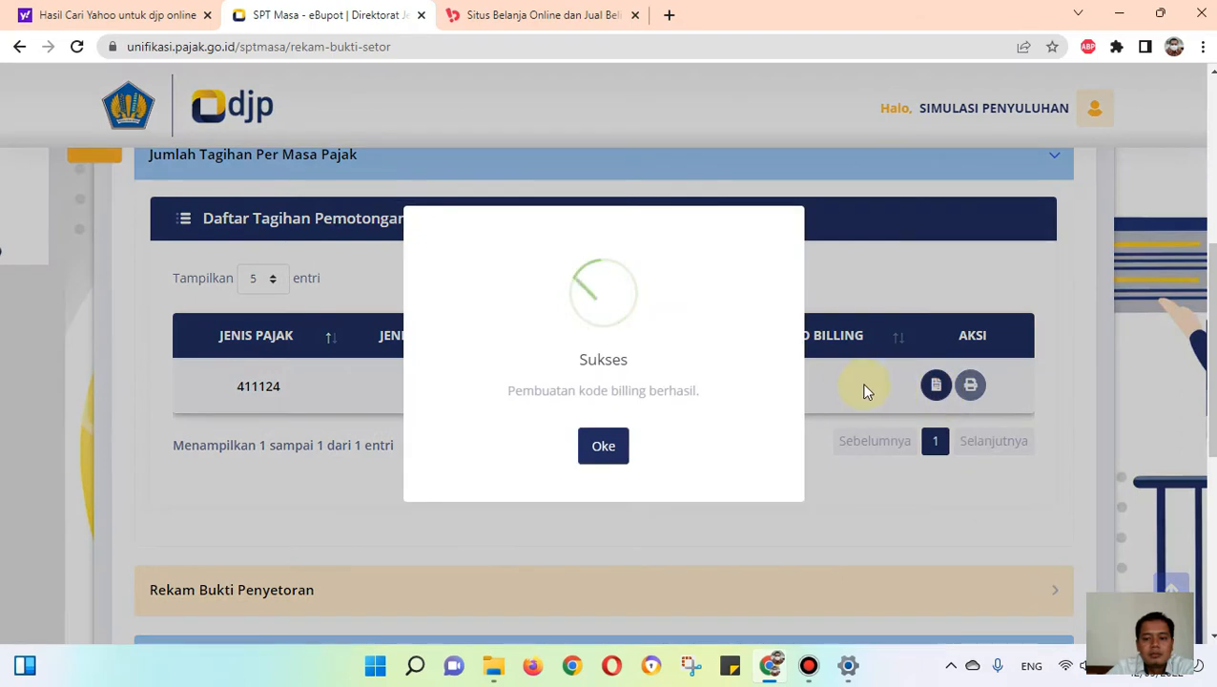
pyautogui.click(616, 446)
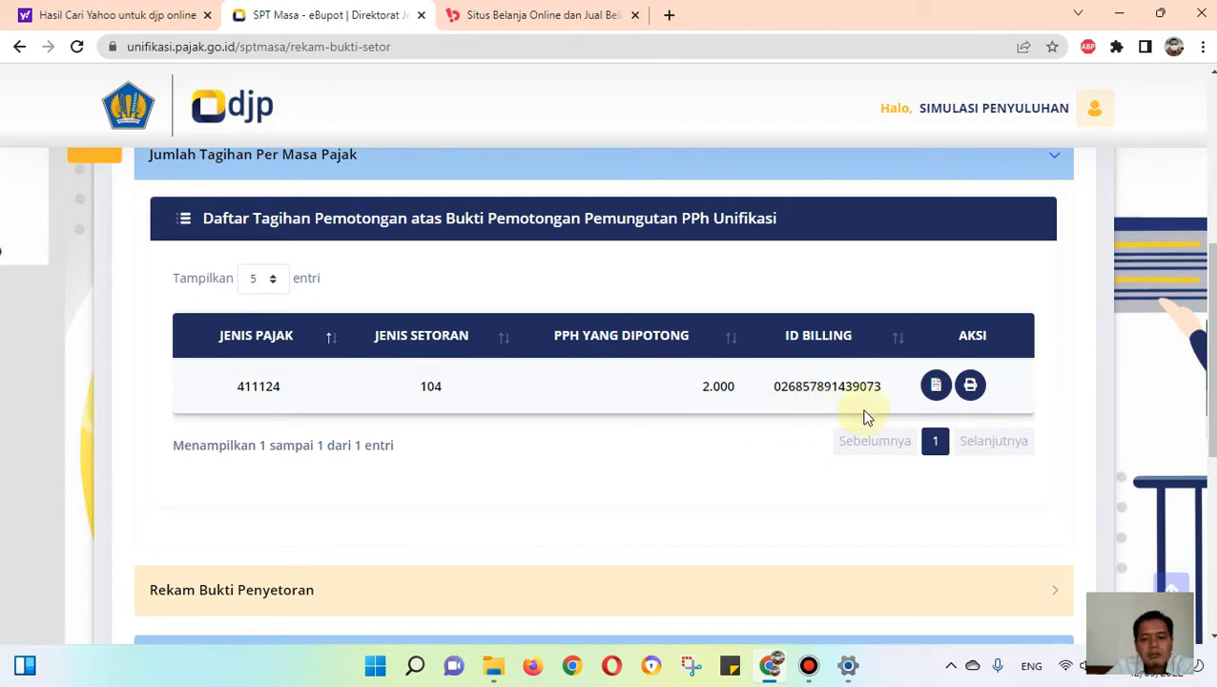
pyautogui.scroll(4, 896, 405)
pyautogui.scroll(-3, 896, 410)
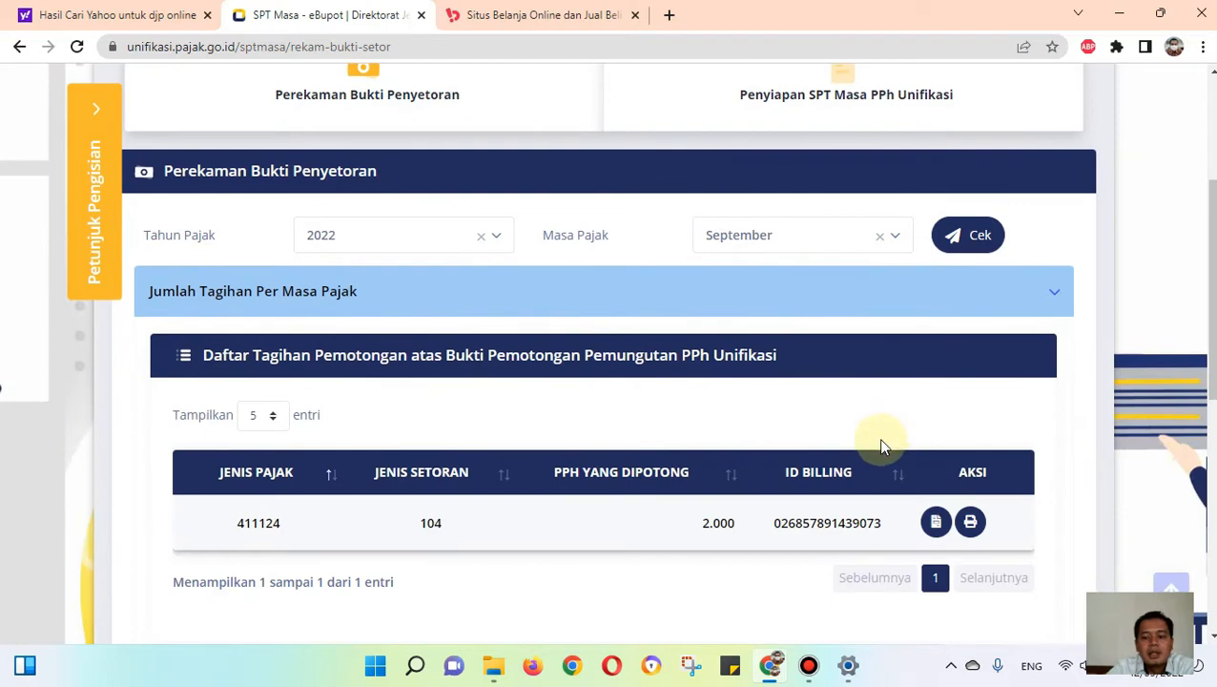
# Step: Print the billing code of the 411124-104 bill, download the printout as a PDF and close the preview
pyautogui.scroll(-1, 858, 476)
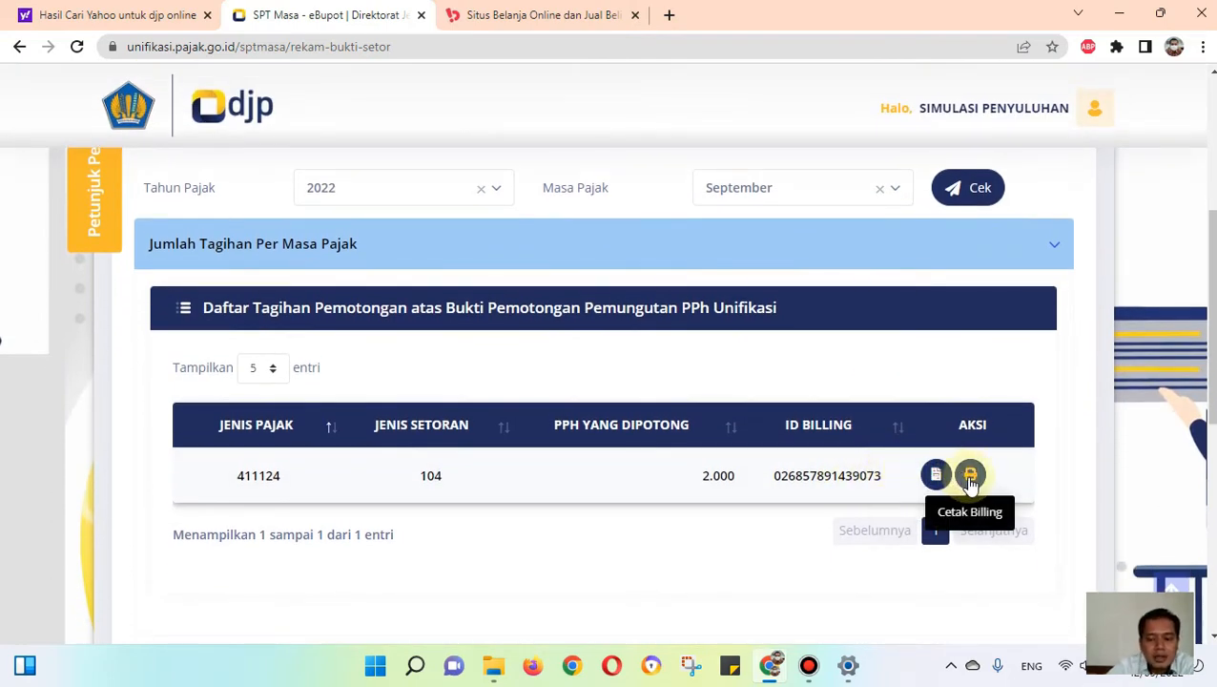
pyautogui.click(970, 476)
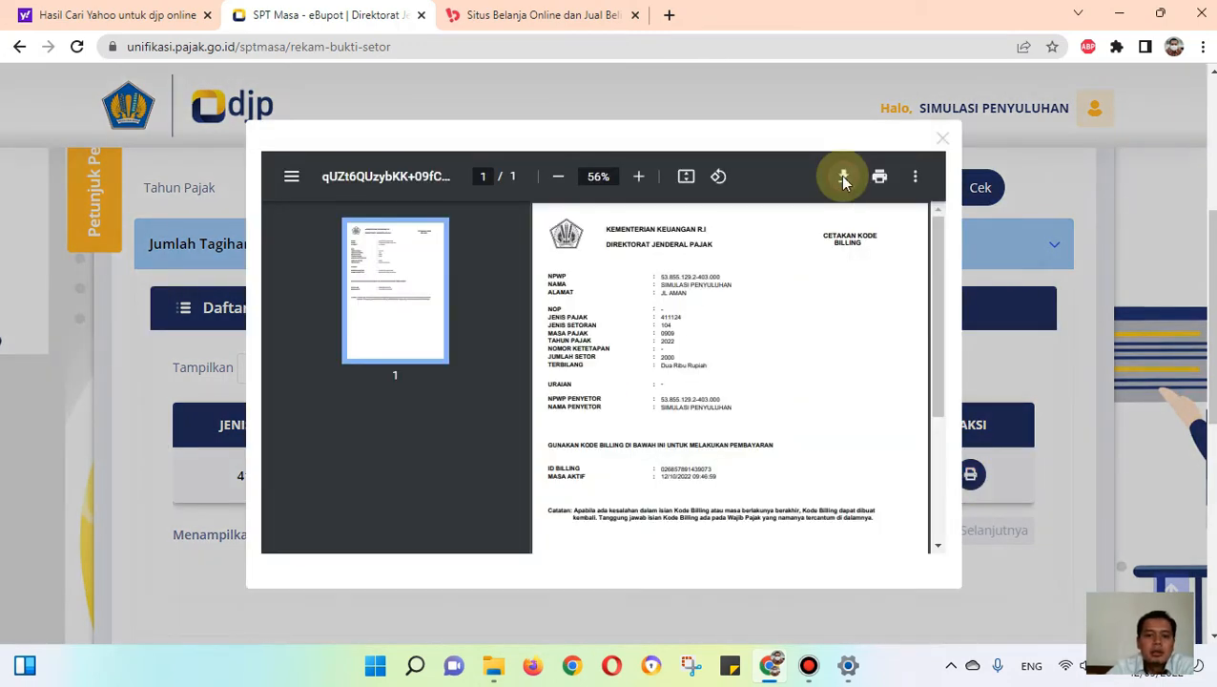
pyautogui.click(843, 176)
pyautogui.click(461, 400)
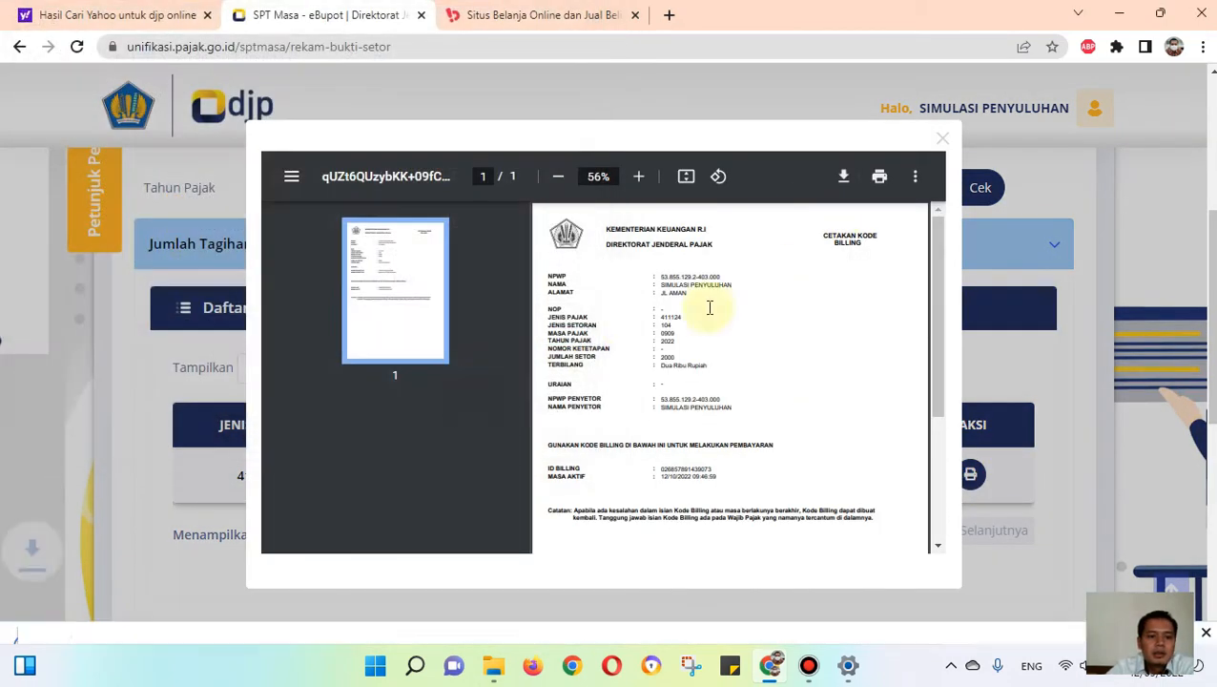
pyautogui.click(942, 112)
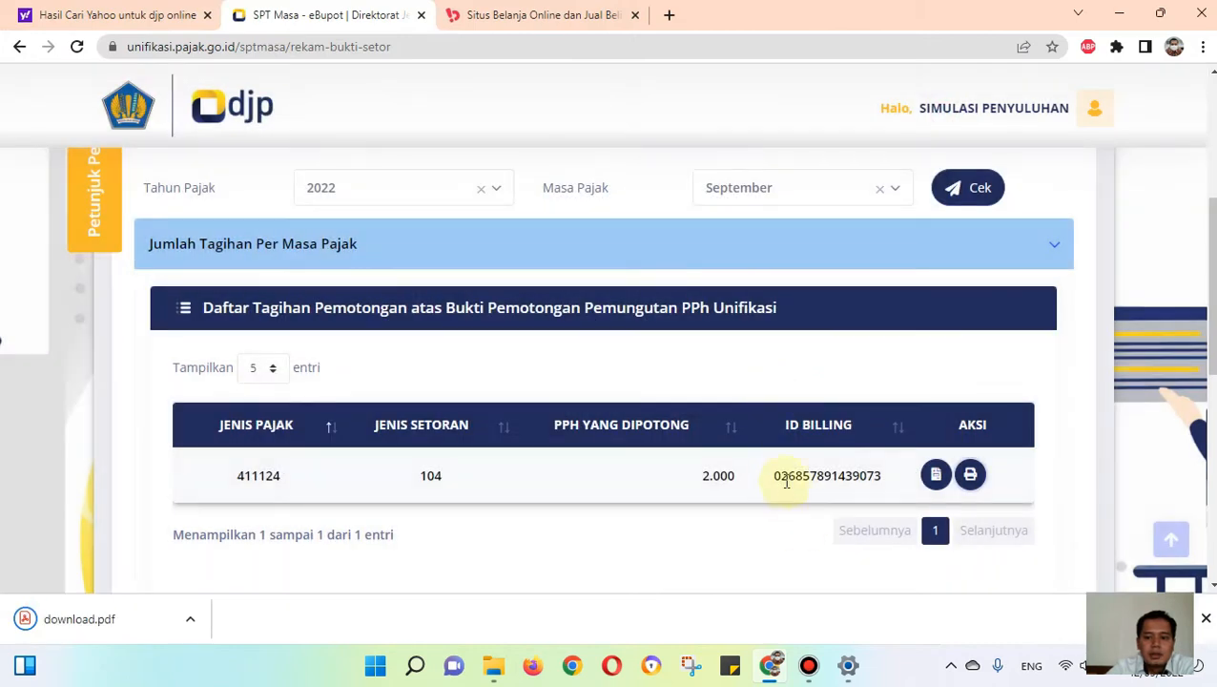
# Step: Open download.pdf from its folder, review the billing details, highlight the billing ID, and return to the browser
pyautogui.rightClick(104, 621)
pyautogui.click(175, 575)
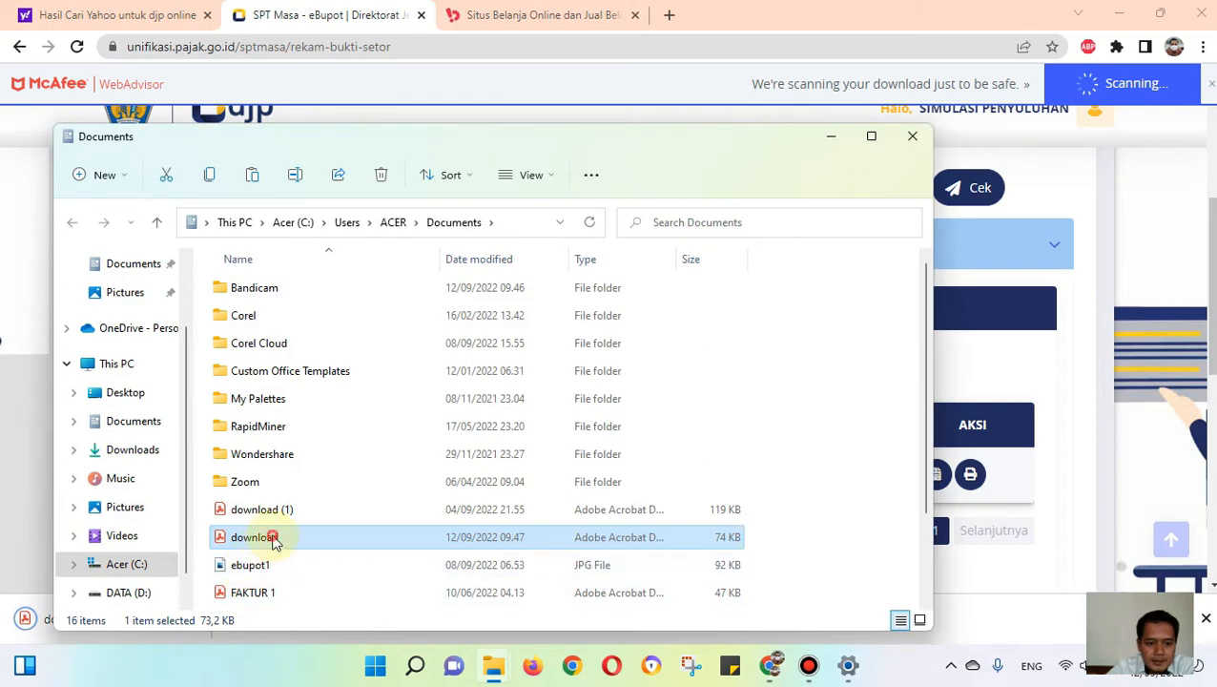
pyautogui.doubleClick(273, 540)
pyautogui.scroll(-4, 435, 416)
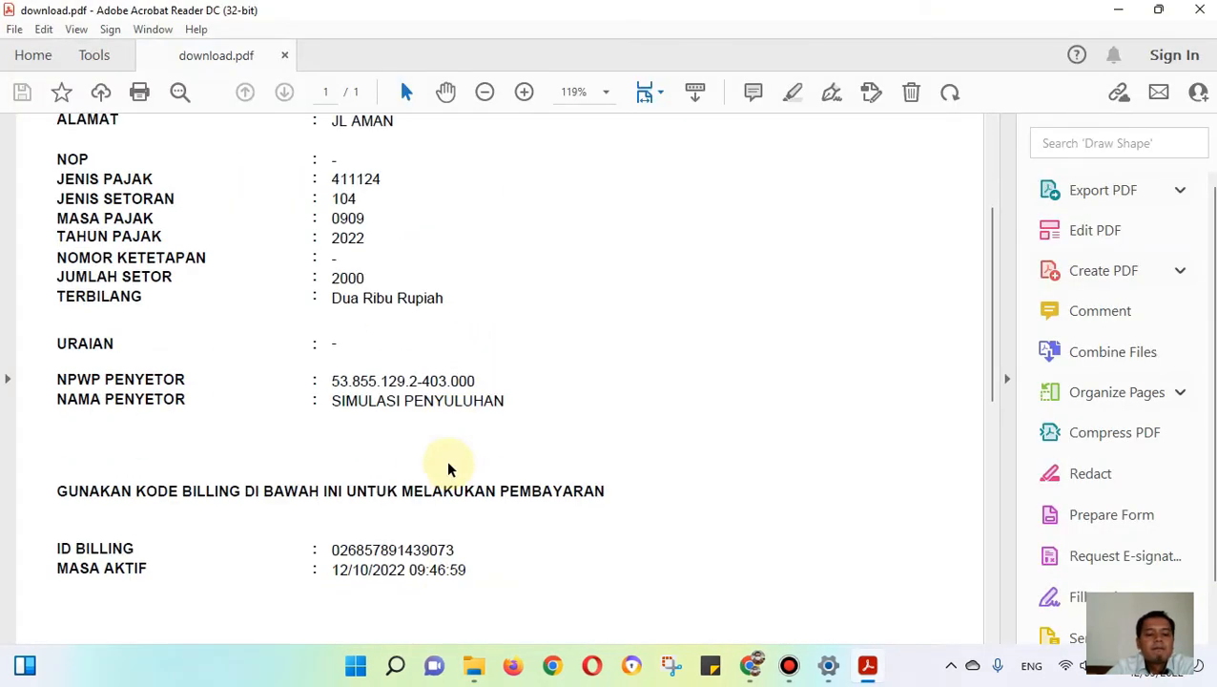
pyautogui.scroll(1, 448, 463)
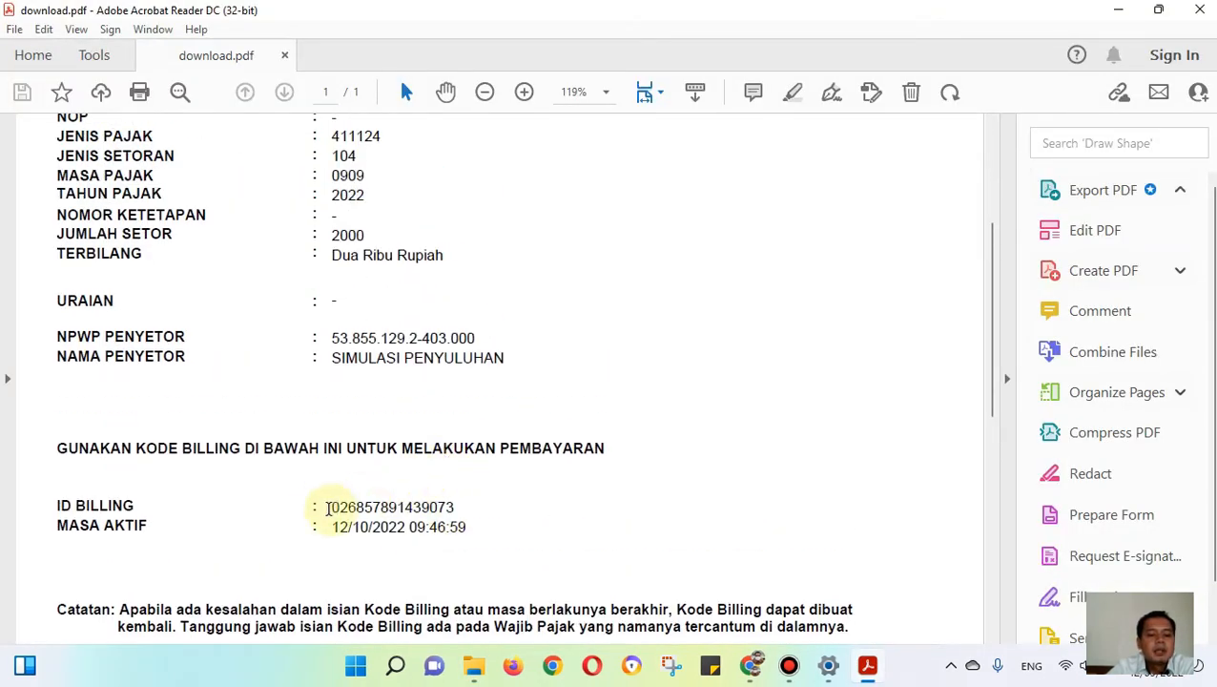
pyautogui.moveTo(333, 509); pyautogui.dragTo(452, 507)
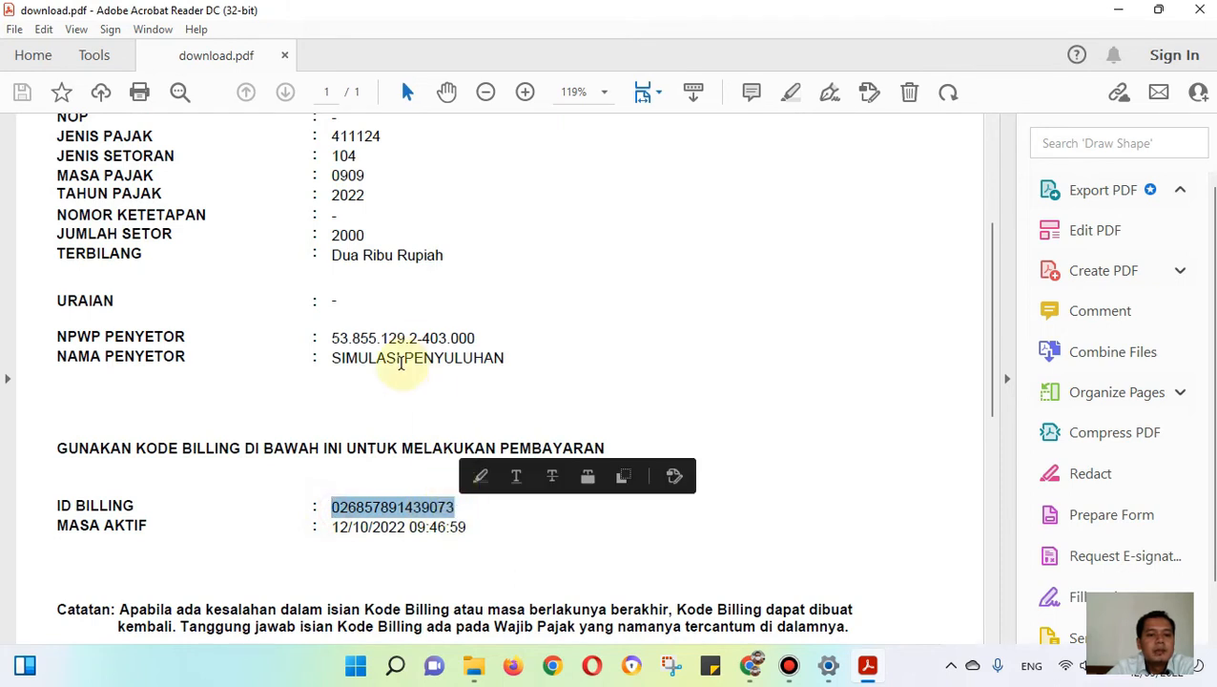
pyautogui.scroll(1, 343, 341)
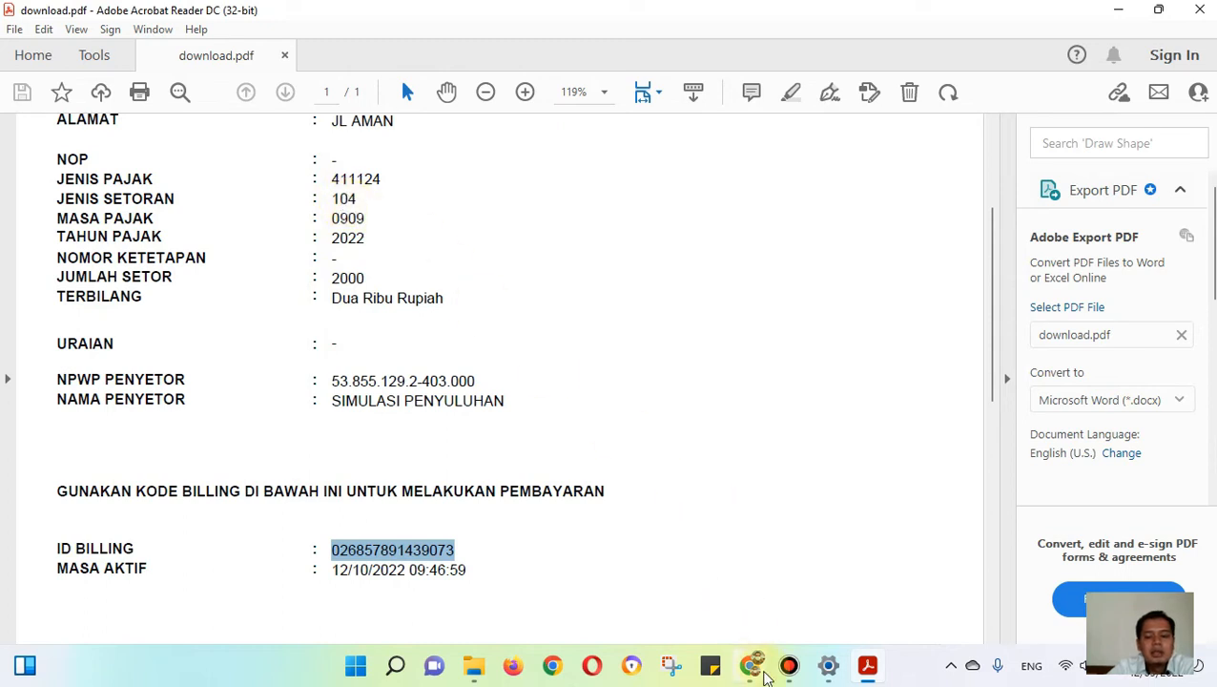
pyautogui.click(753, 668)
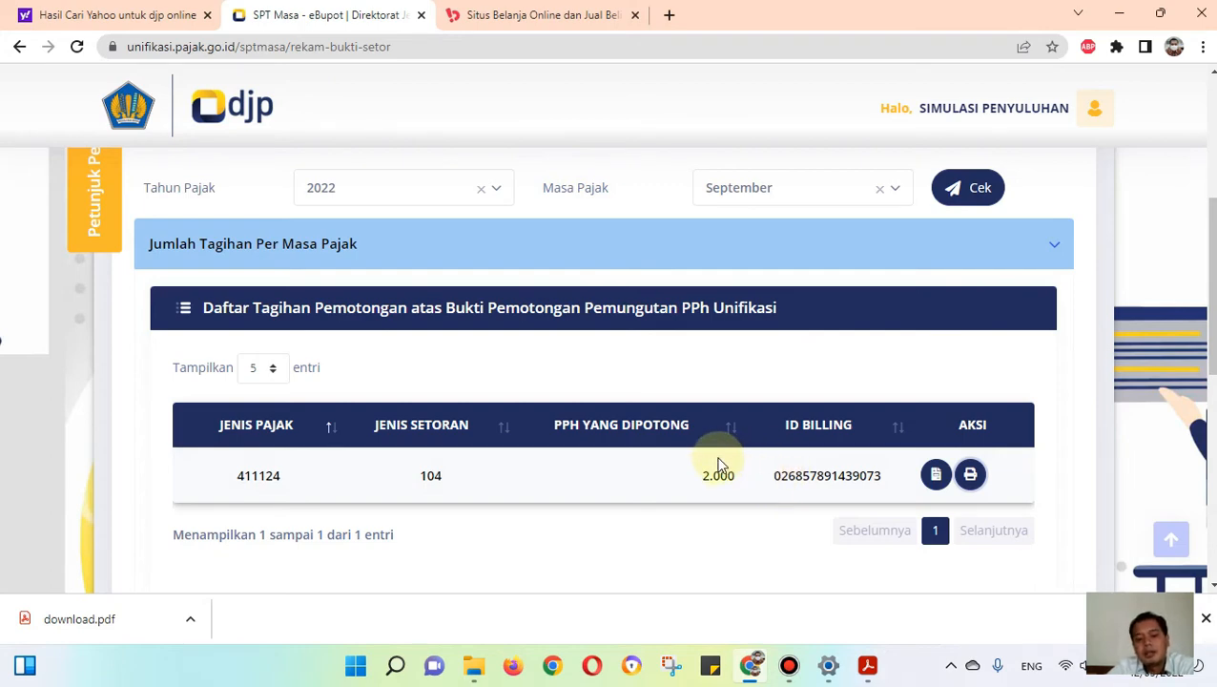
# Step: Highlight the bill's withheld amount, then examine the Daftar Bank/Pos dan Lembaga Persepsi Lainnya page on pajak.go.id for available collecting agents
pyautogui.moveTo(736, 477); pyautogui.dragTo(705, 474)
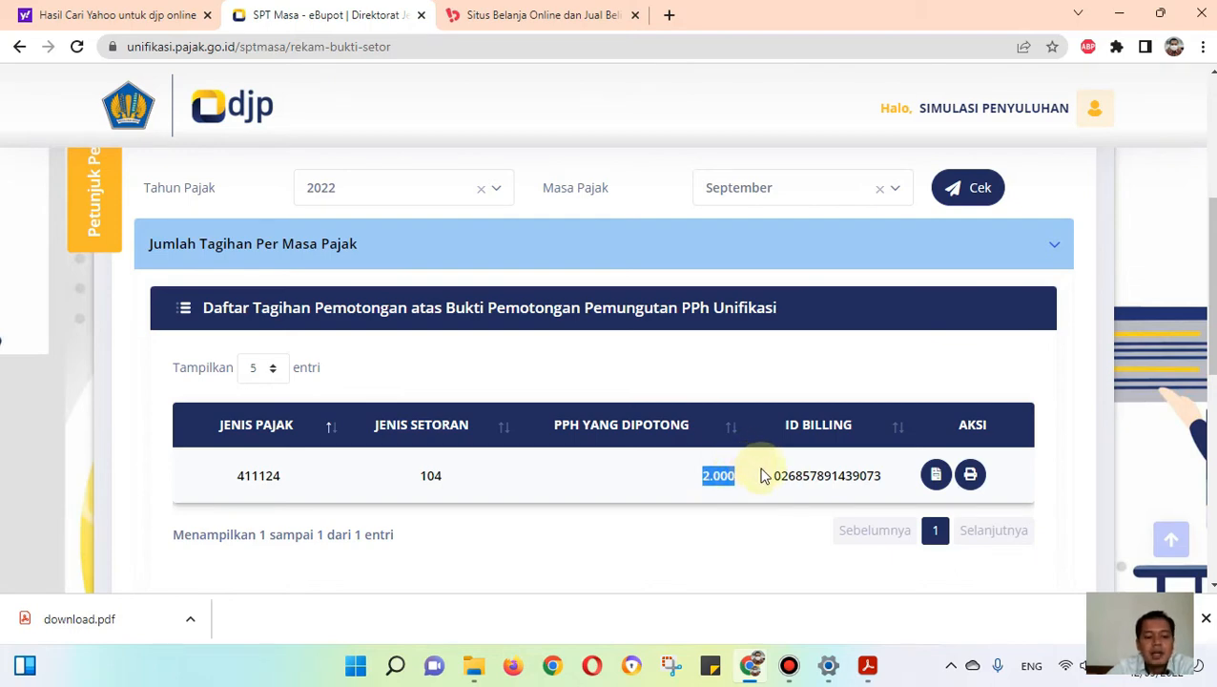
pyautogui.click(669, 15)
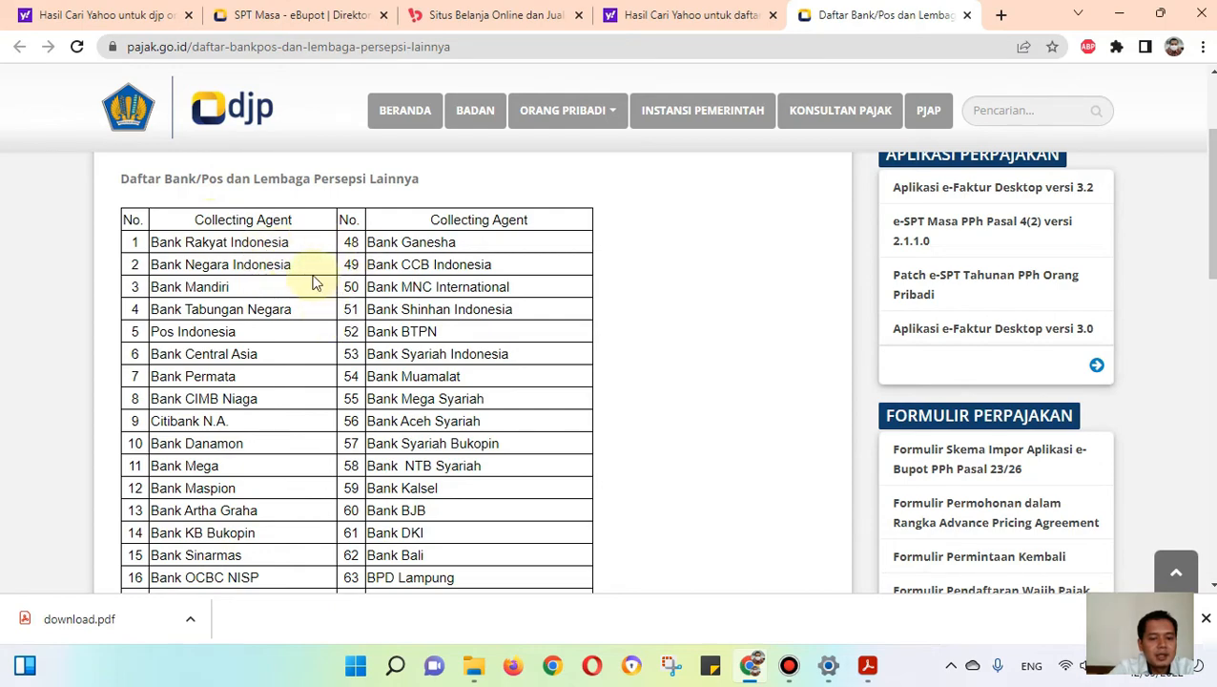
pyautogui.scroll(-5, 315, 288)
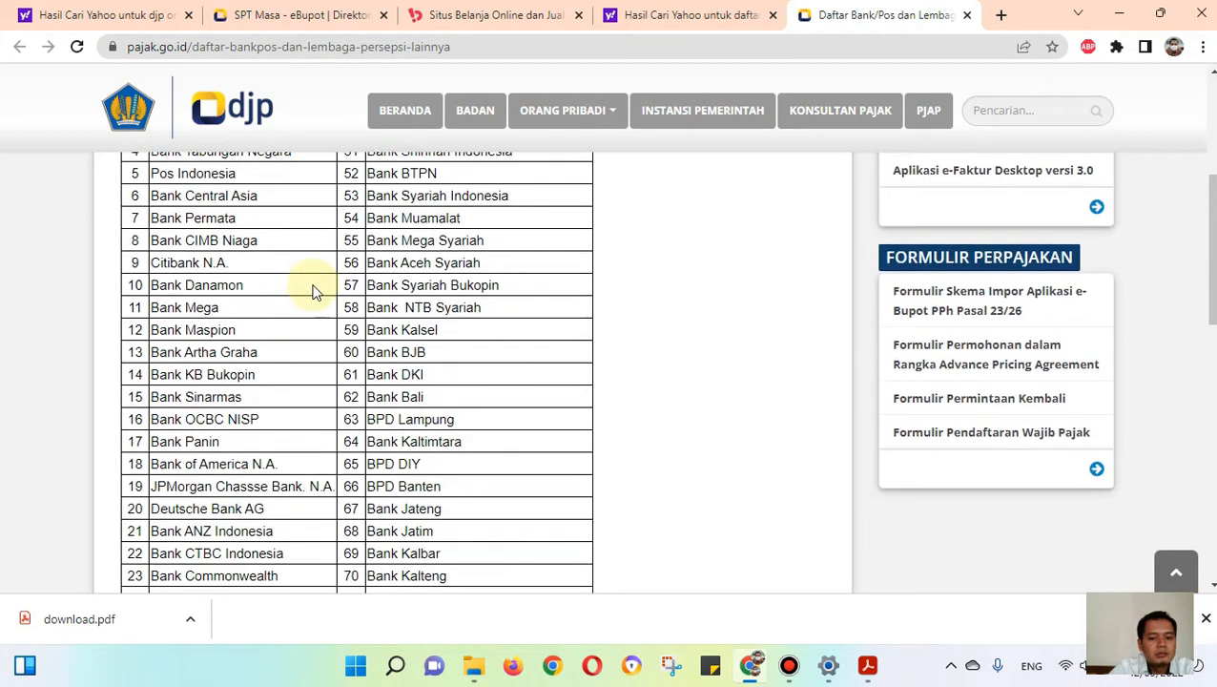
pyautogui.scroll(4, 320, 284)
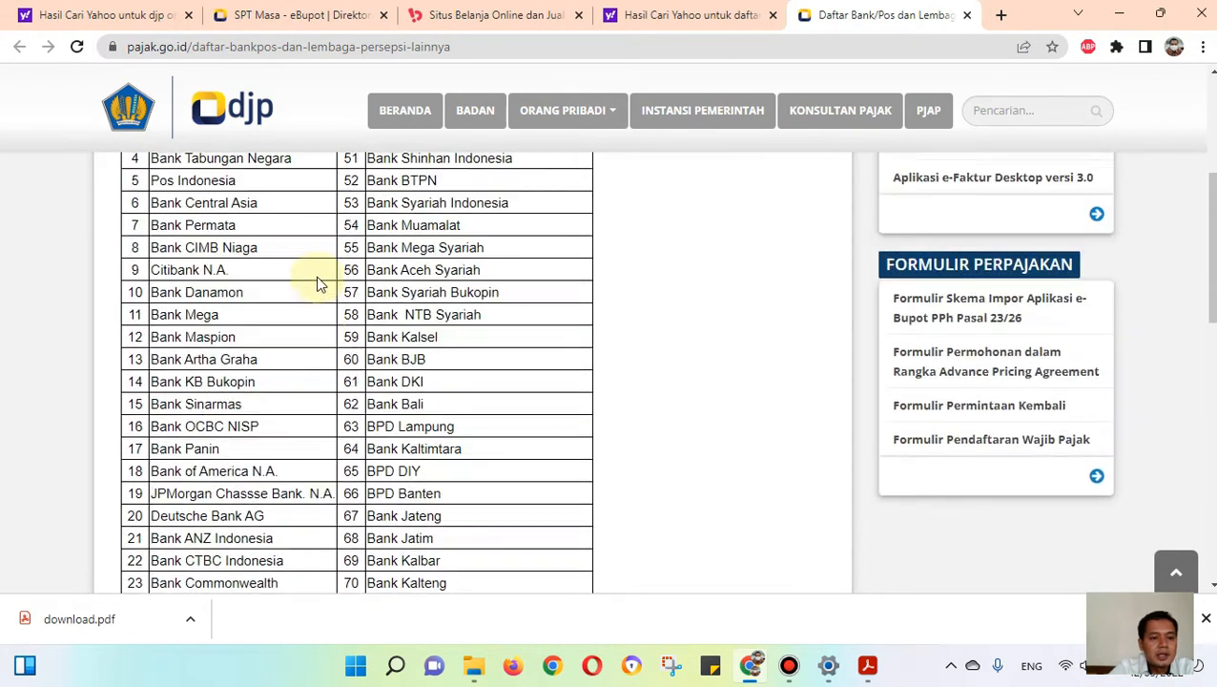
pyautogui.scroll(-6, 315, 299)
pyautogui.scroll(-4, 353, 286)
pyautogui.scroll(3, 411, 306)
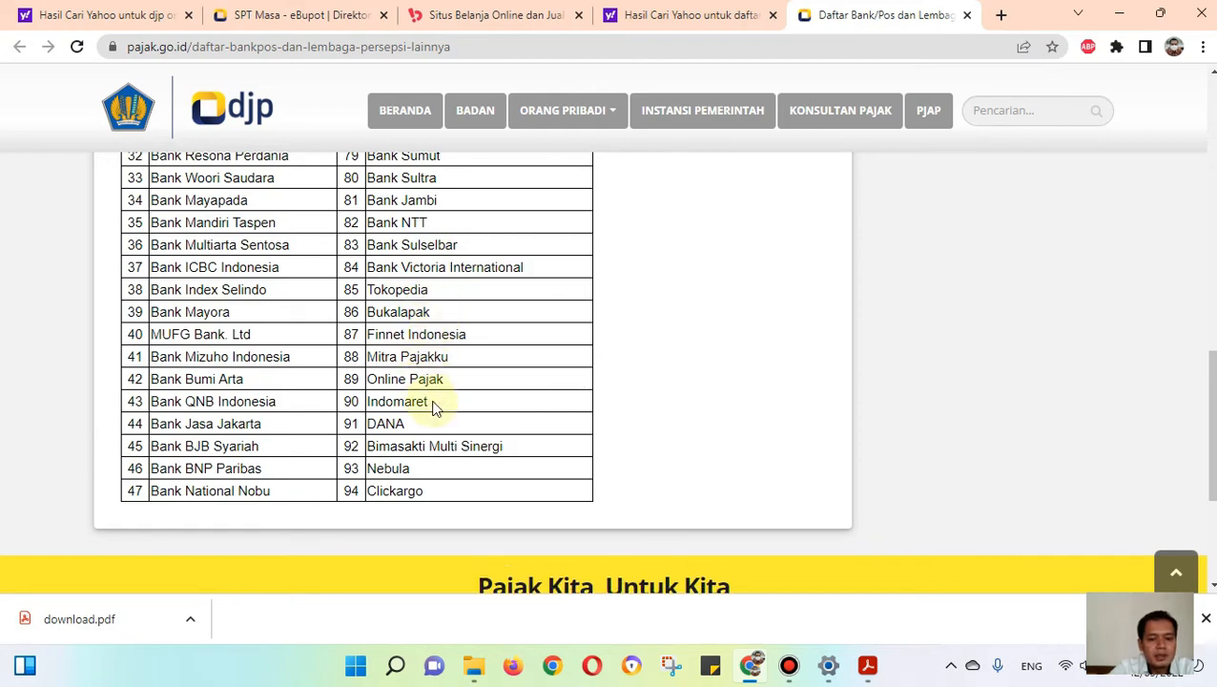
pyautogui.scroll(7, 410, 423)
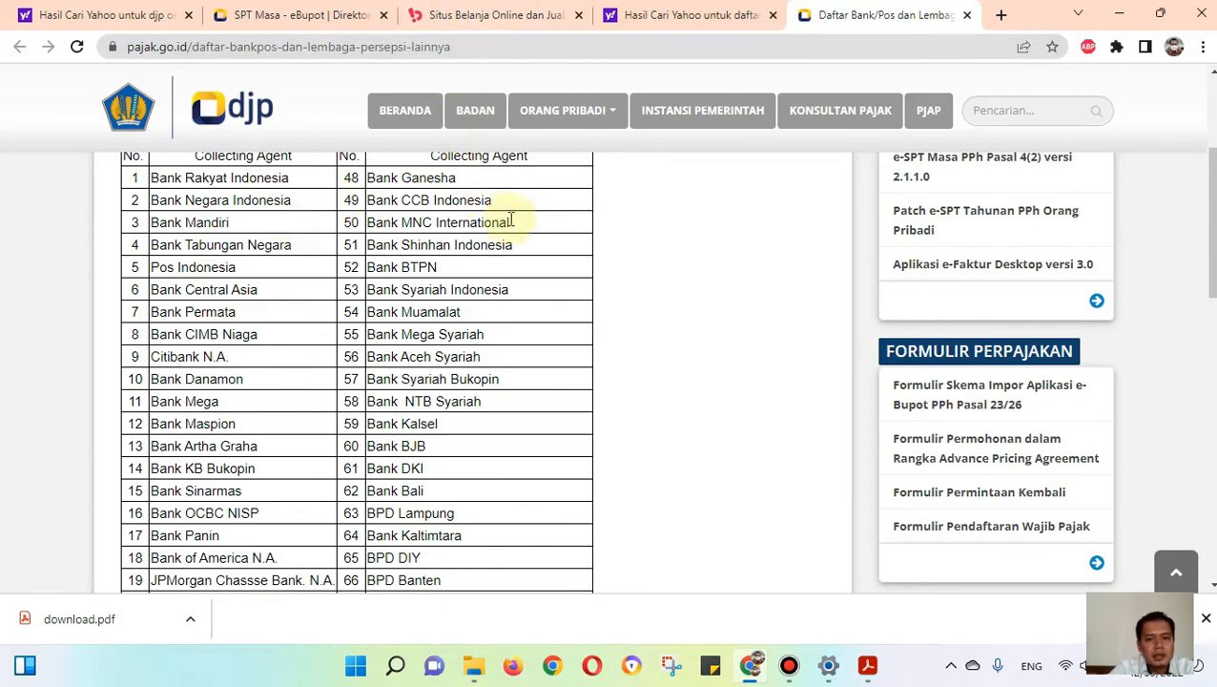
# Step: Switch to Bukalapak and open the Penerimaan Negara payment page from the Tagihan group of the full service list
pyautogui.click(500, 16)
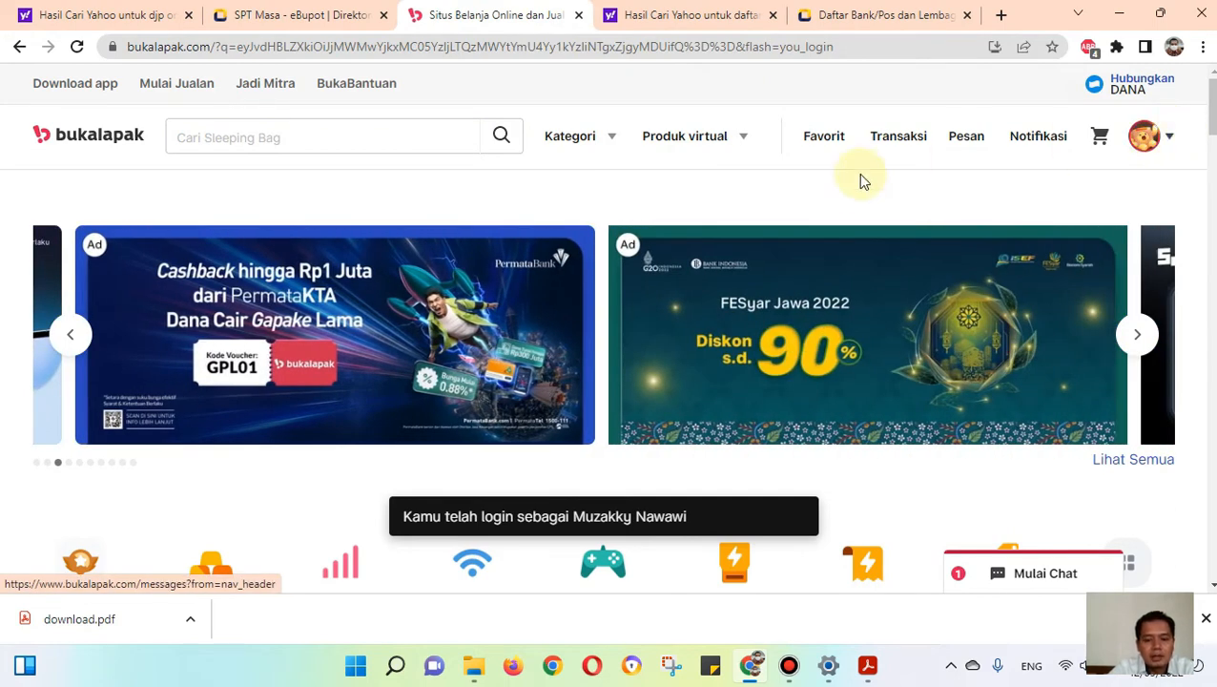
pyautogui.scroll(-4, 859, 199)
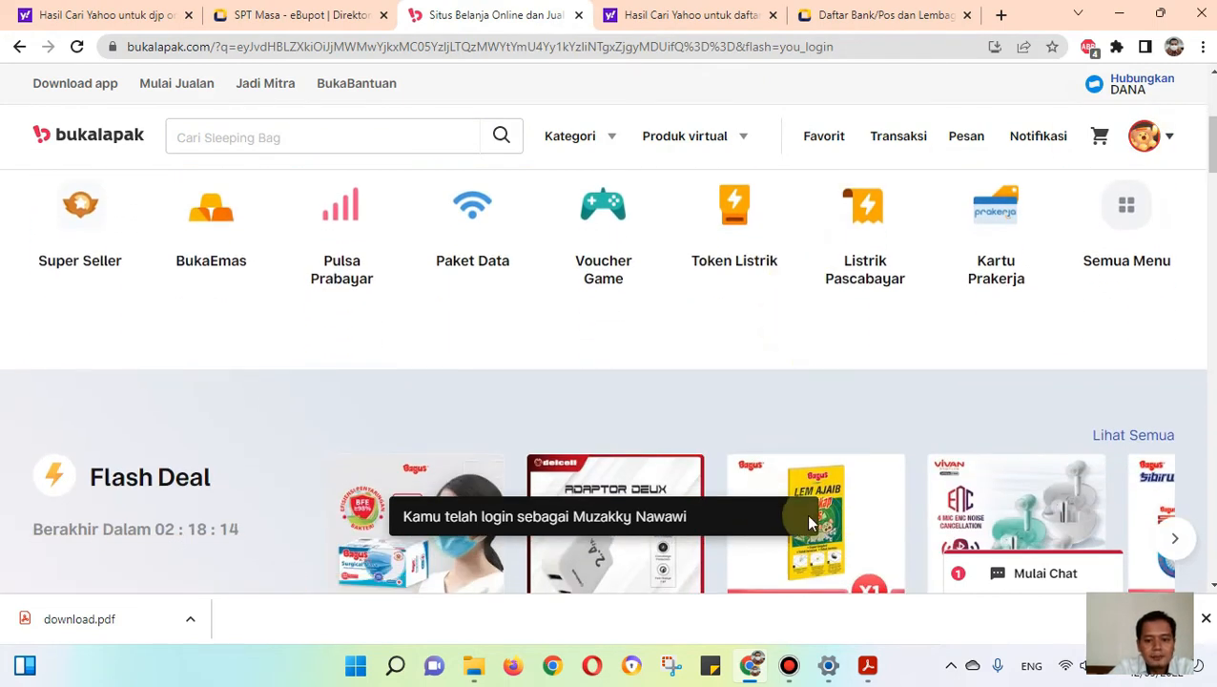
pyautogui.scroll(2, 766, 357)
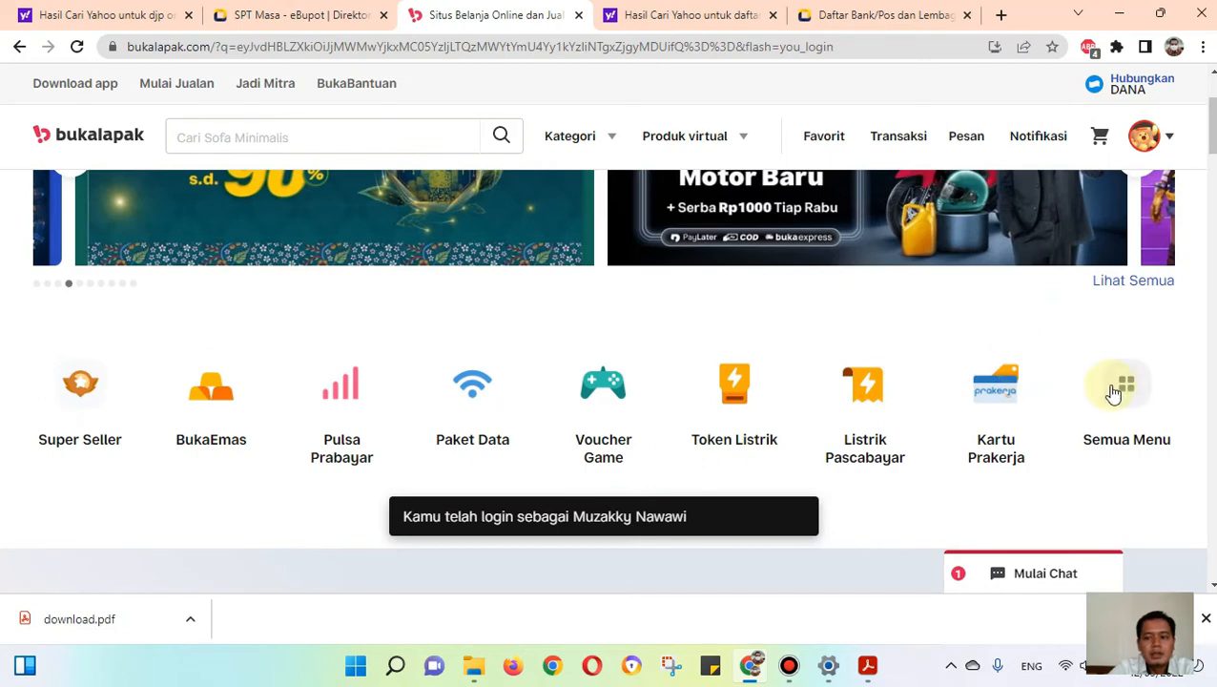
pyautogui.click(1124, 391)
pyautogui.scroll(-7, 828, 379)
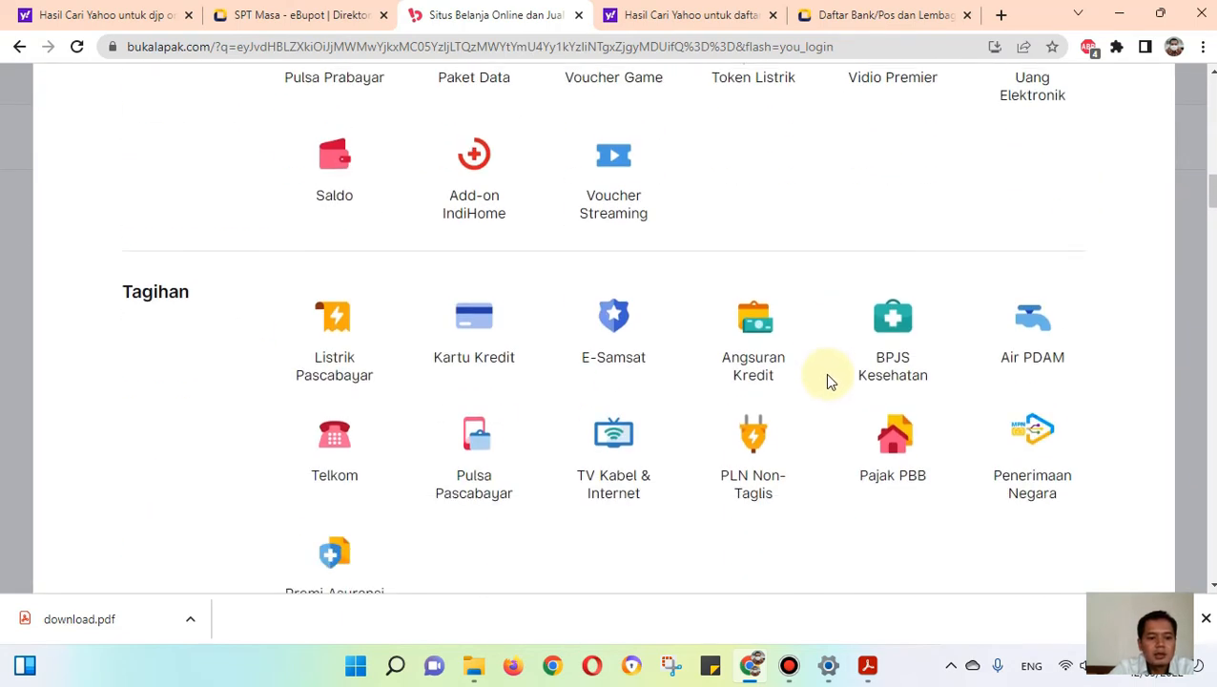
pyautogui.scroll(-1, 828, 380)
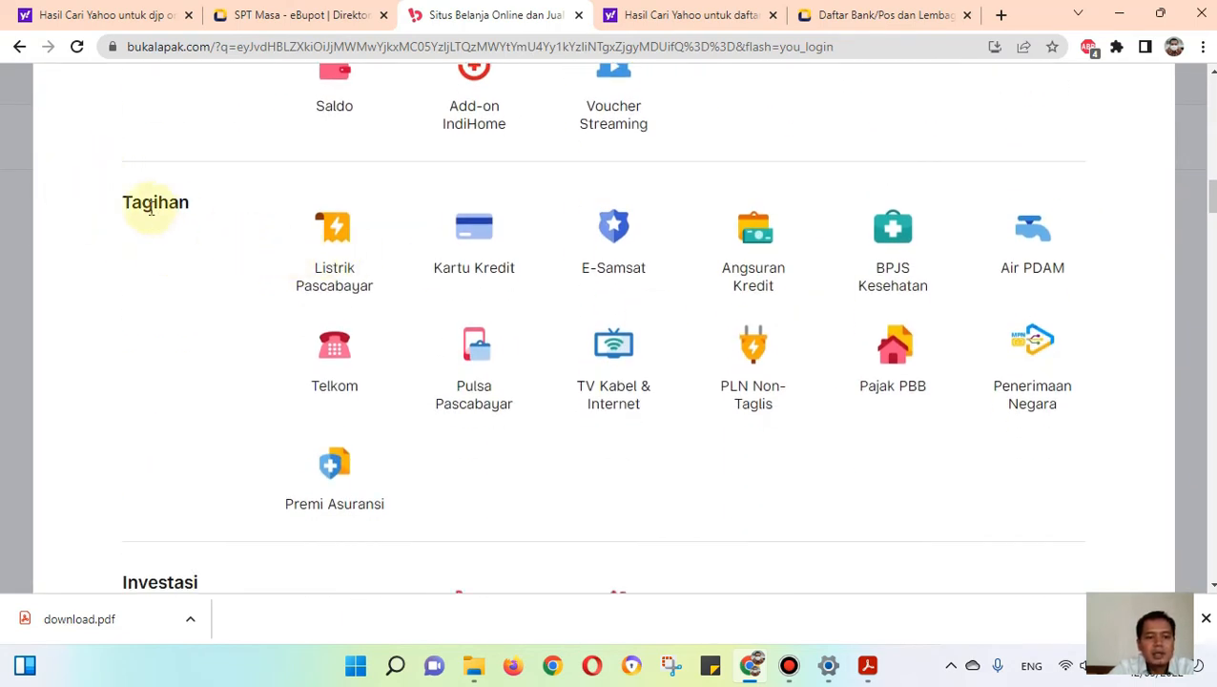
pyautogui.click(1042, 370)
# Step: Set the payment type to Pajak Penghasilan (PPh) and enter the billing code copied from the bill list in e-Bupot
pyautogui.click(359, 298)
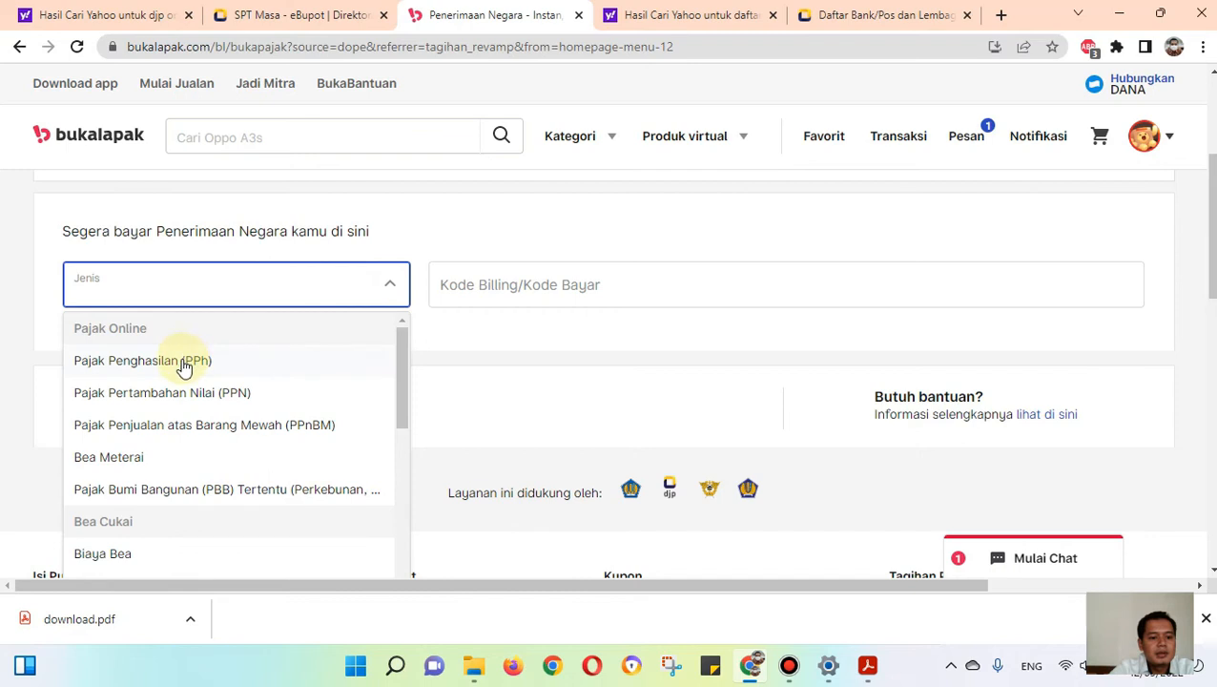
pyautogui.click(182, 360)
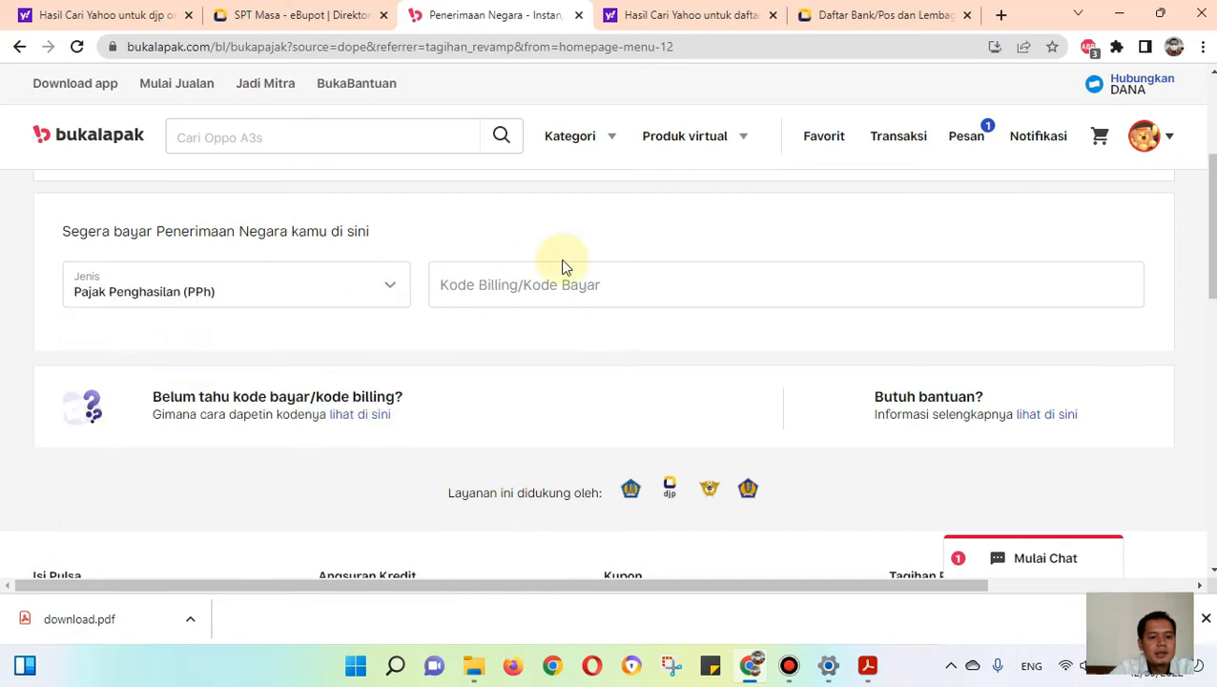
pyautogui.click(501, 282)
pyautogui.click(296, 15)
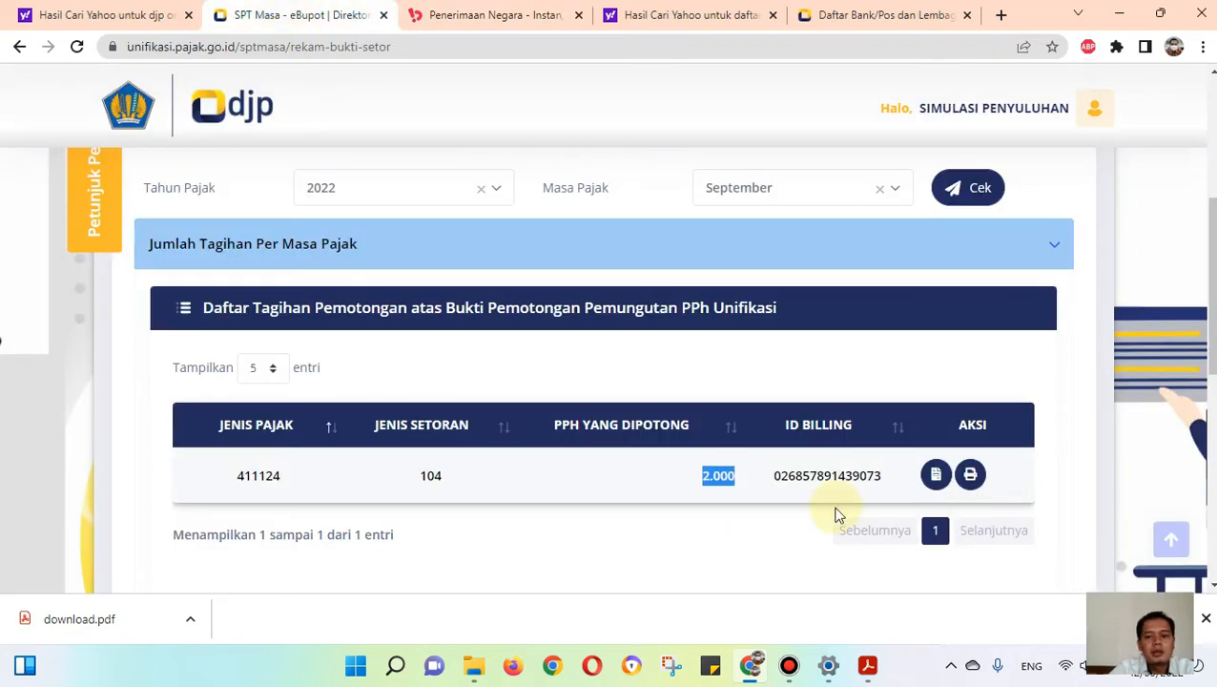
pyautogui.moveTo(887, 475); pyautogui.dragTo(795, 467)
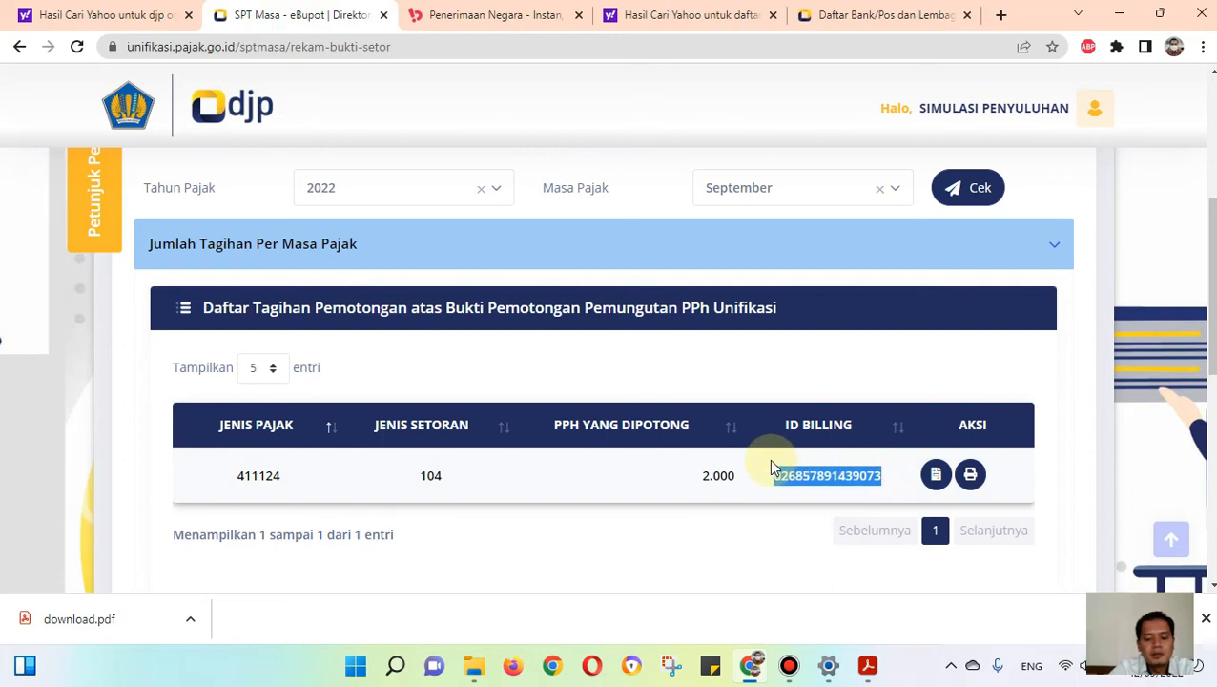
pyautogui.click(496, 15)
pyautogui.hotkey('ctrl', 'v')
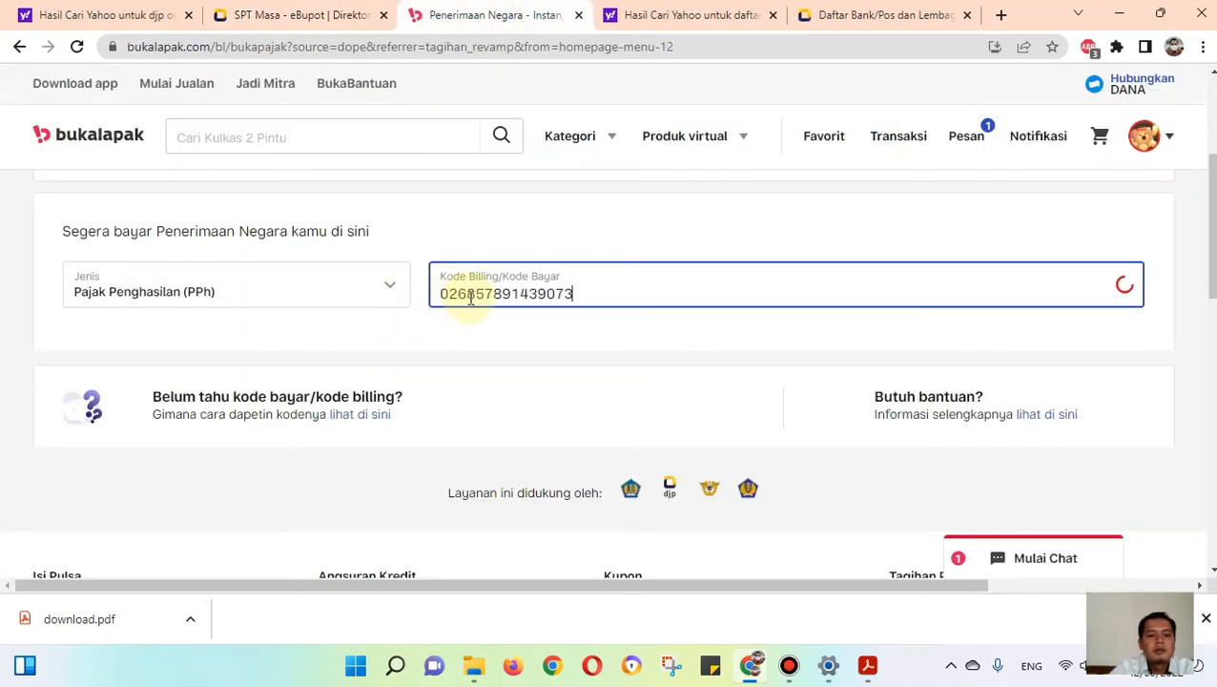
# Step: Check the payer details, proceed to payment, and submit the order with Virtual Account Mandiri as the payment method
pyautogui.scroll(-1, 772, 360)
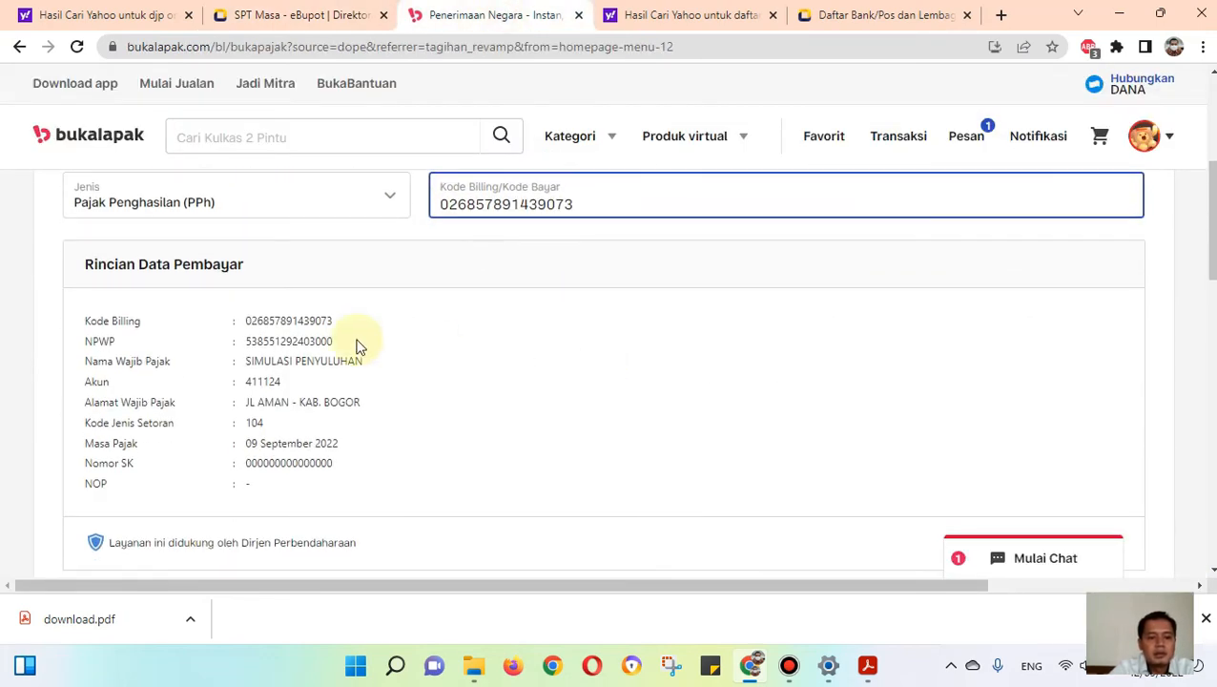
pyautogui.scroll(-2, 237, 315)
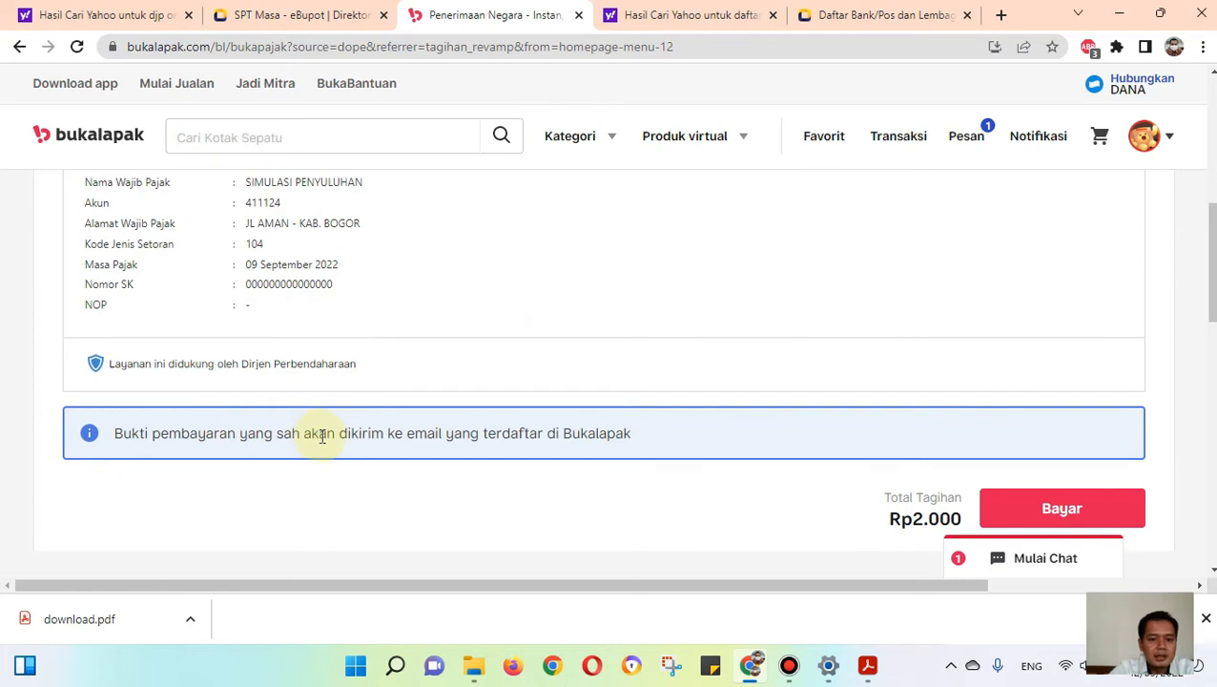
pyautogui.click(1047, 510)
pyautogui.click(275, 314)
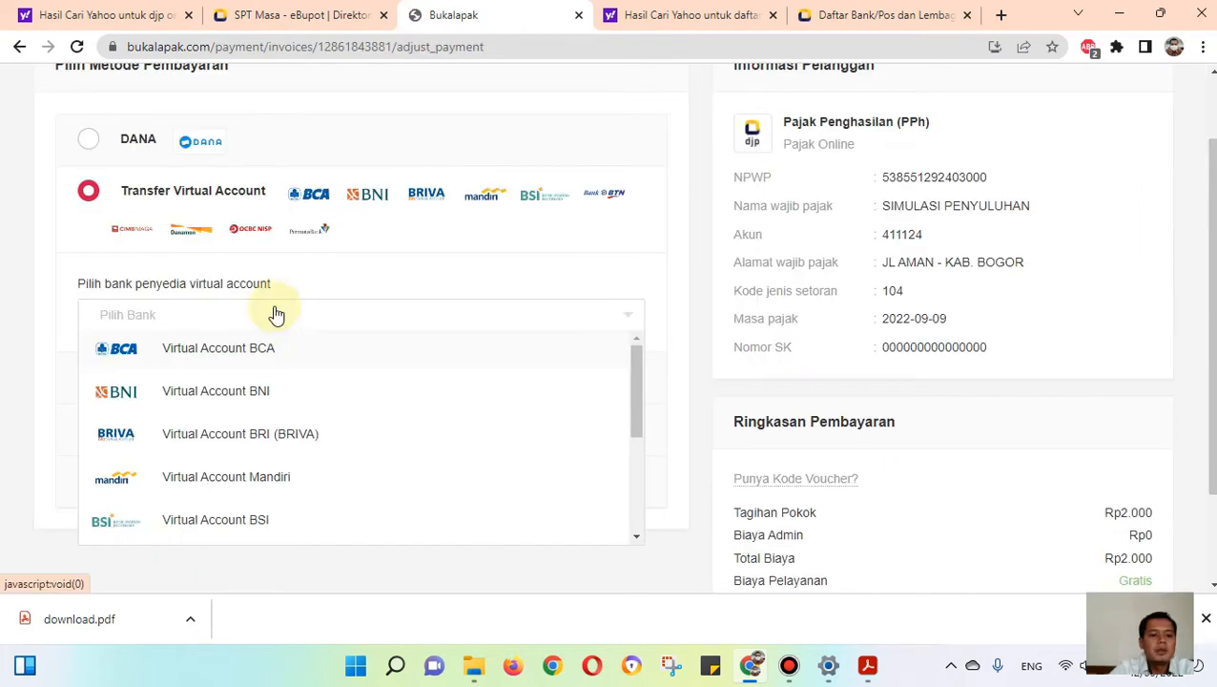
pyautogui.scroll(-5, 277, 424)
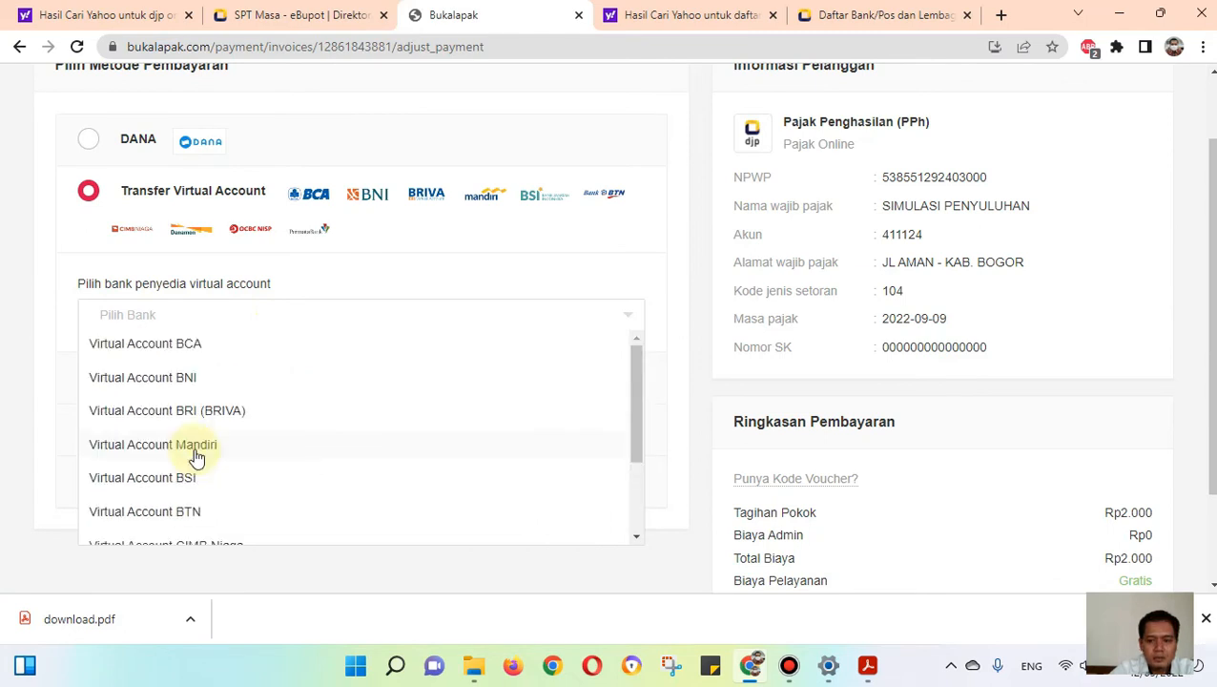
pyautogui.click(195, 446)
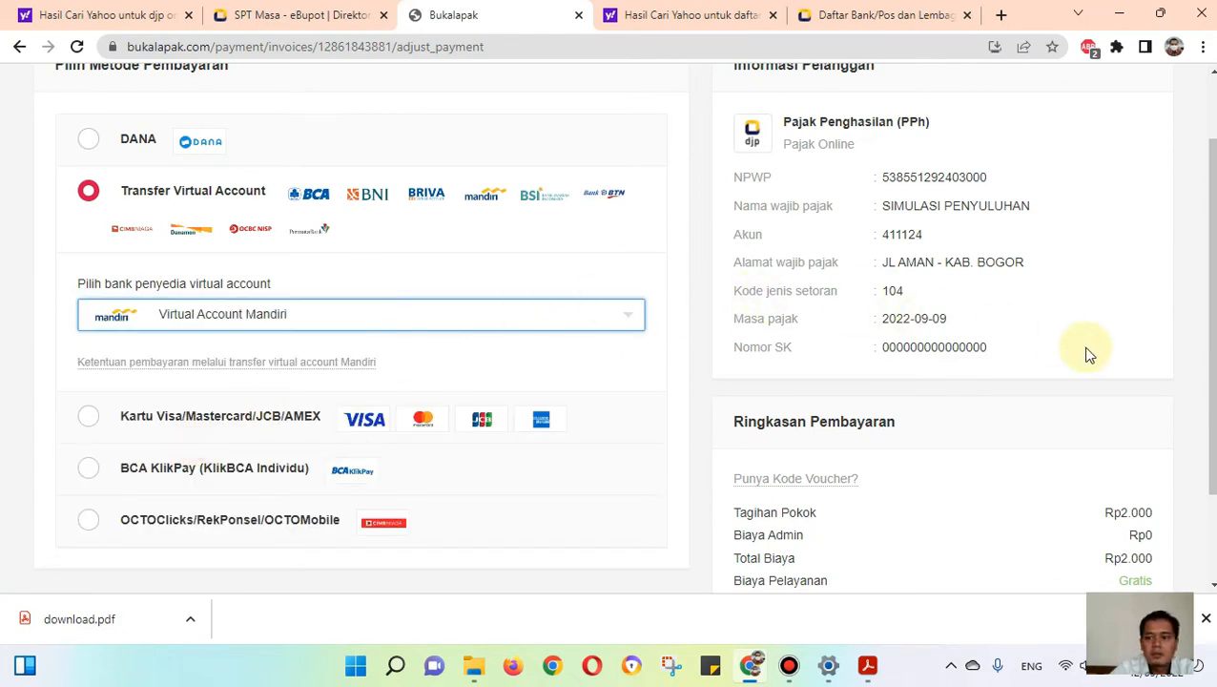
pyautogui.scroll(-2, 1087, 352)
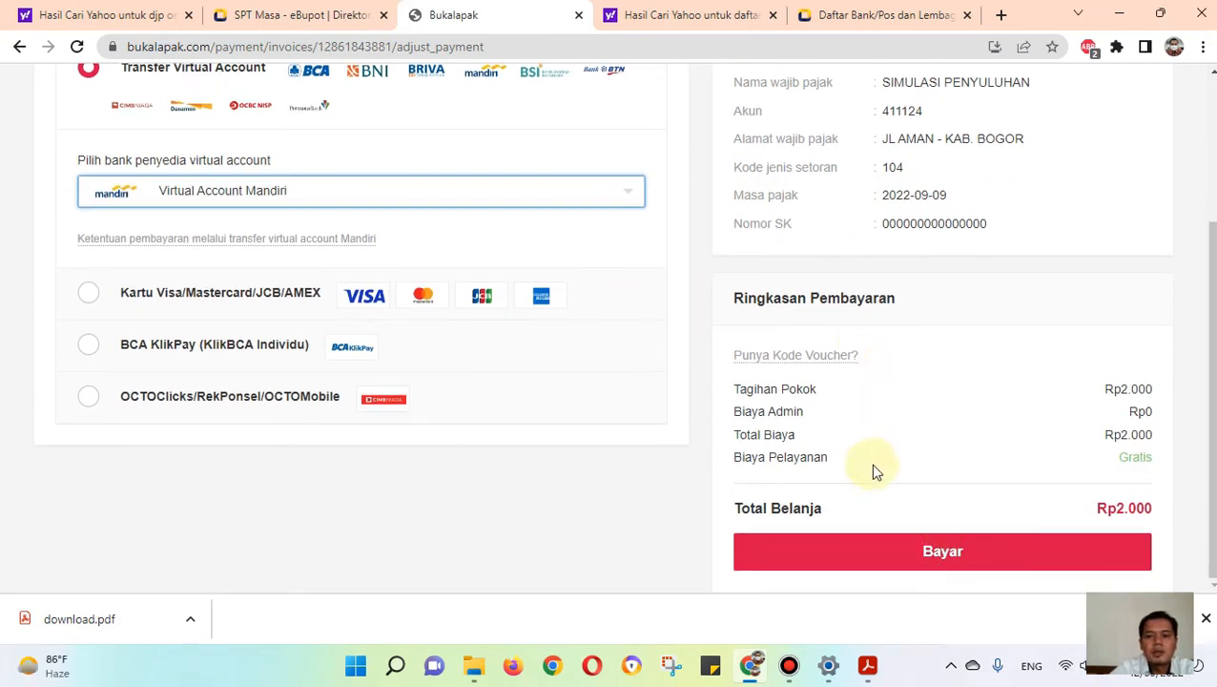
pyautogui.click(915, 551)
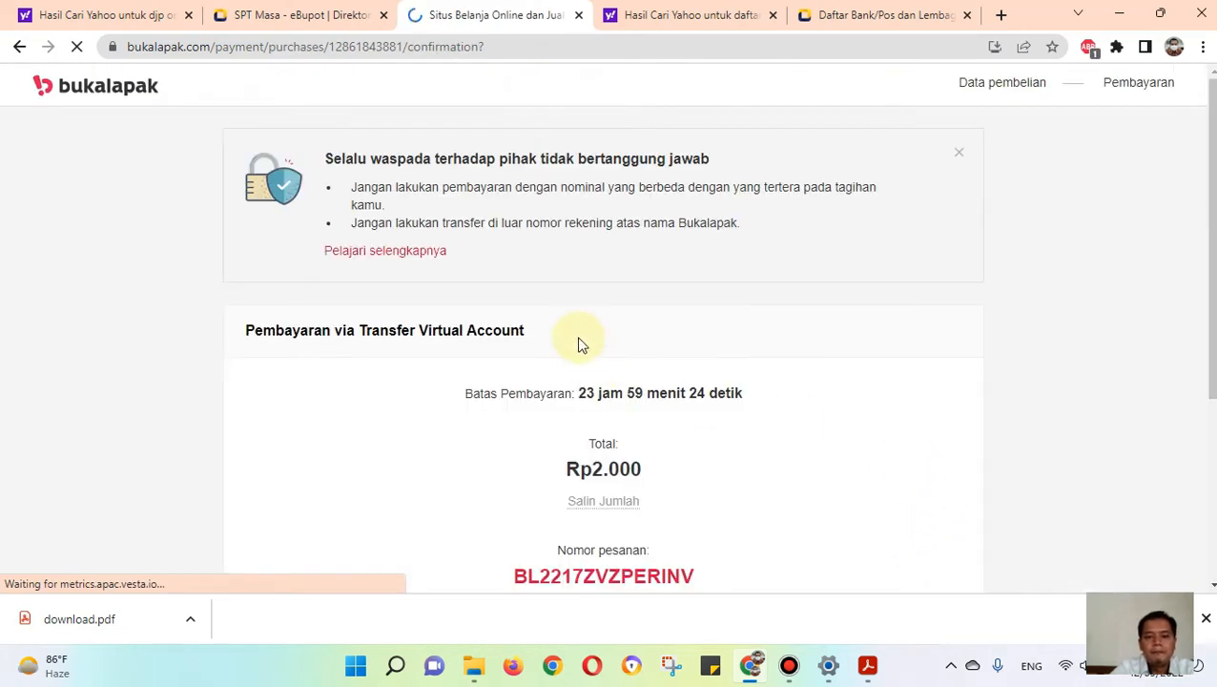
# Step: Review the virtual account transfer instructions and highlight the Mandiri virtual account number
pyautogui.scroll(-1, 577, 334)
pyautogui.scroll(-1, 579, 335)
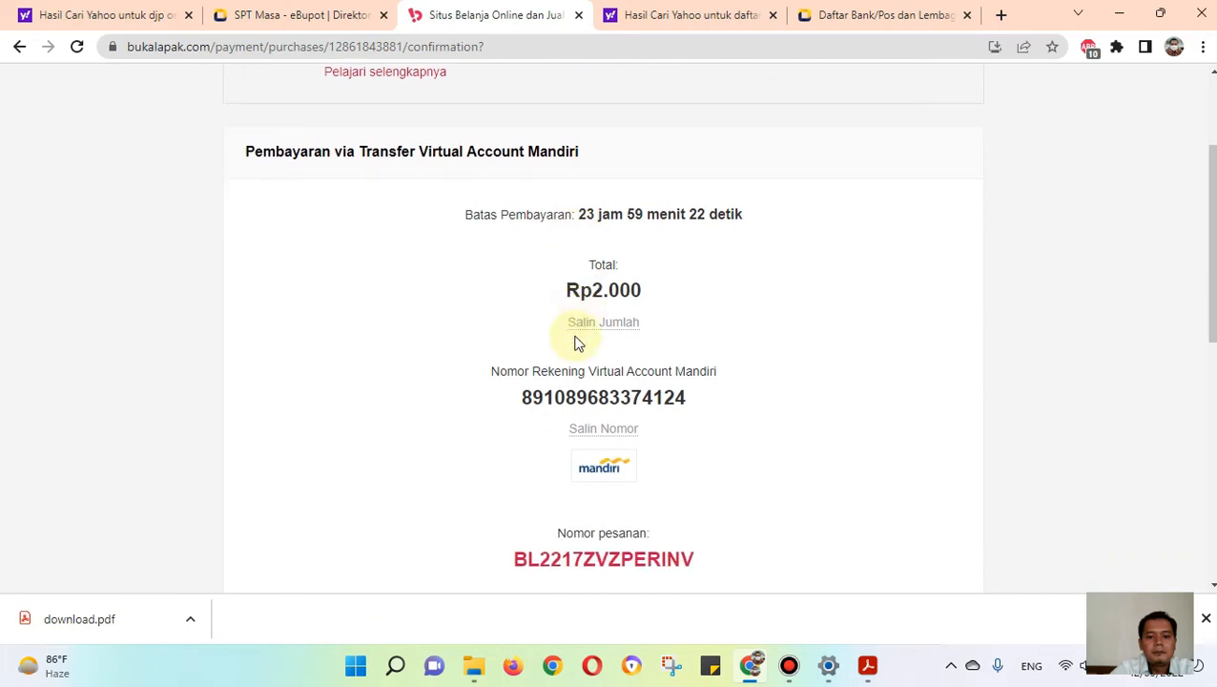
pyautogui.moveTo(522, 398); pyautogui.dragTo(693, 411)
pyautogui.scroll(-1, 693, 410)
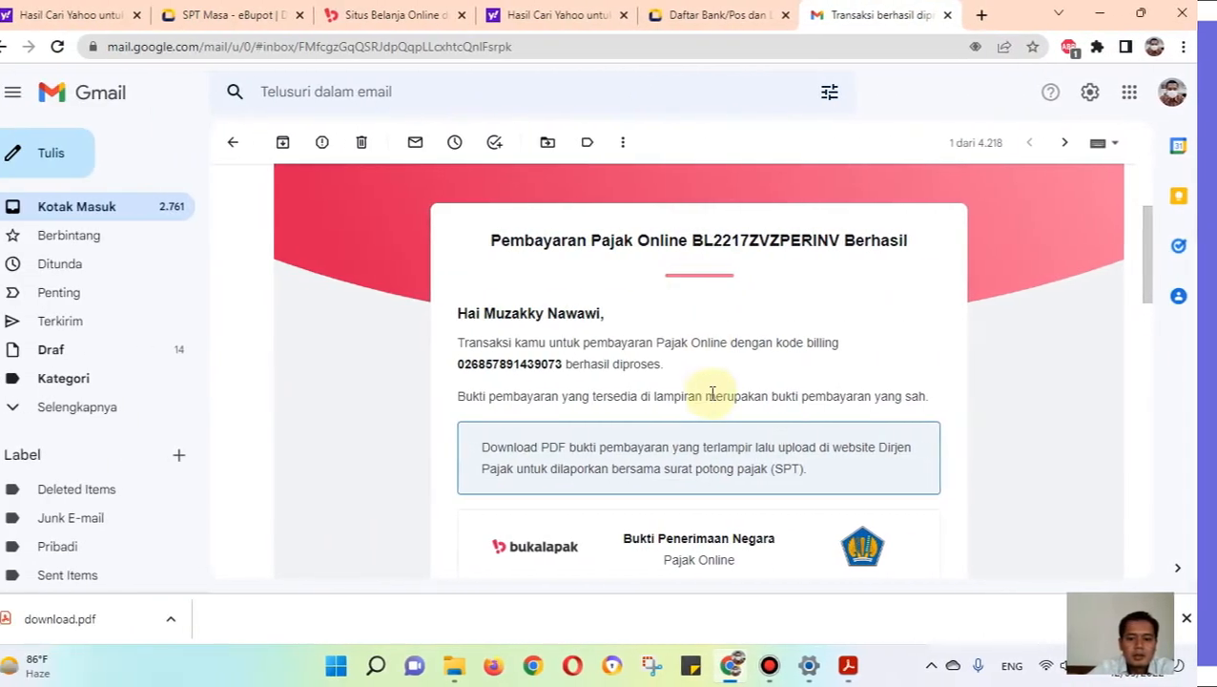
# Step: Review the Bukti Penerimaan Negara payment and deposit data in Bukalapak's transaction email in Gmail
pyautogui.scroll(-1, 712, 353)
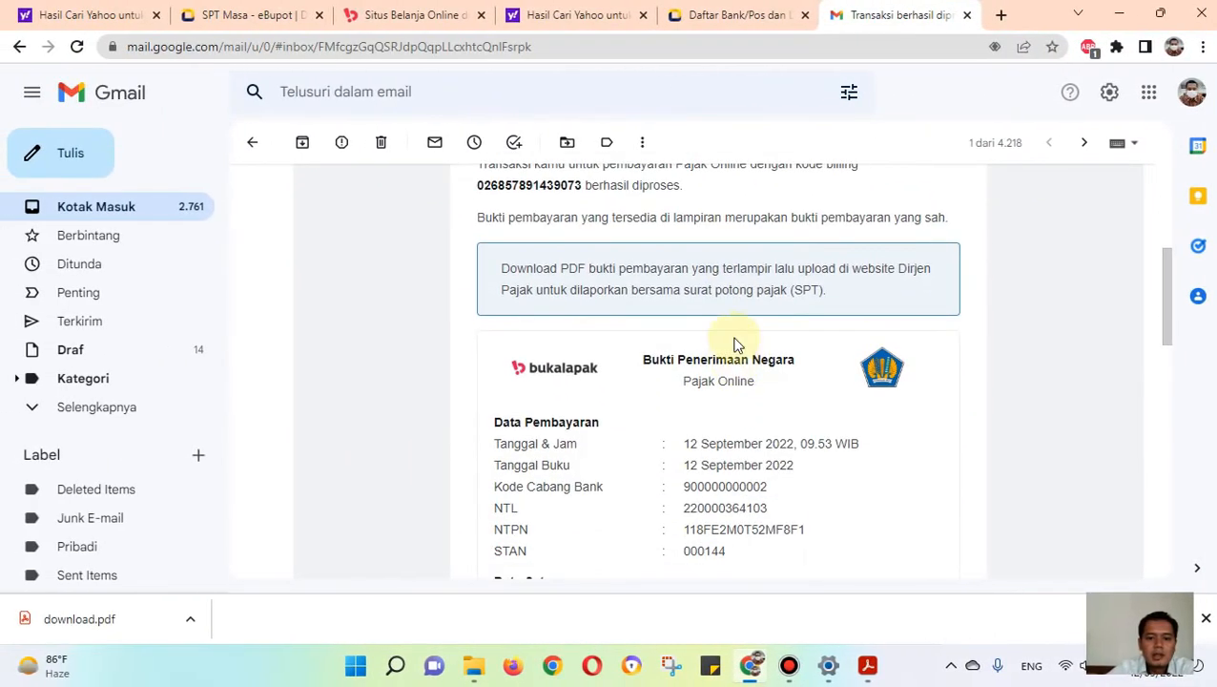
pyautogui.scroll(2, 707, 327)
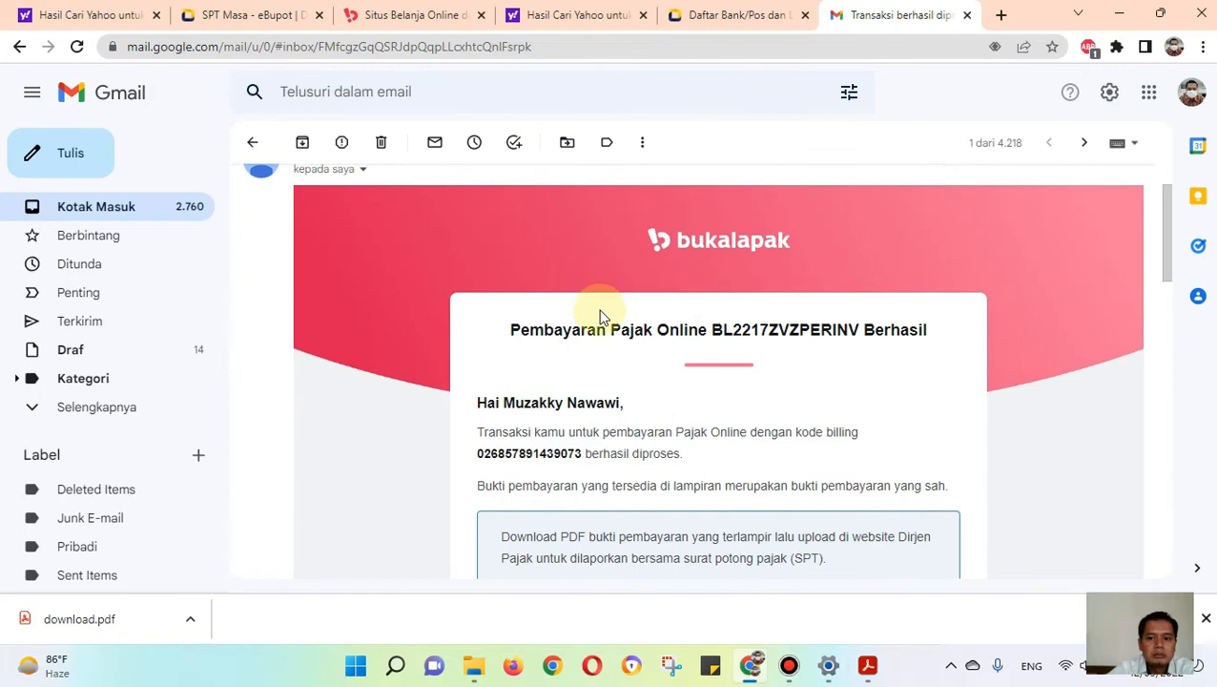
pyautogui.scroll(-3, 612, 326)
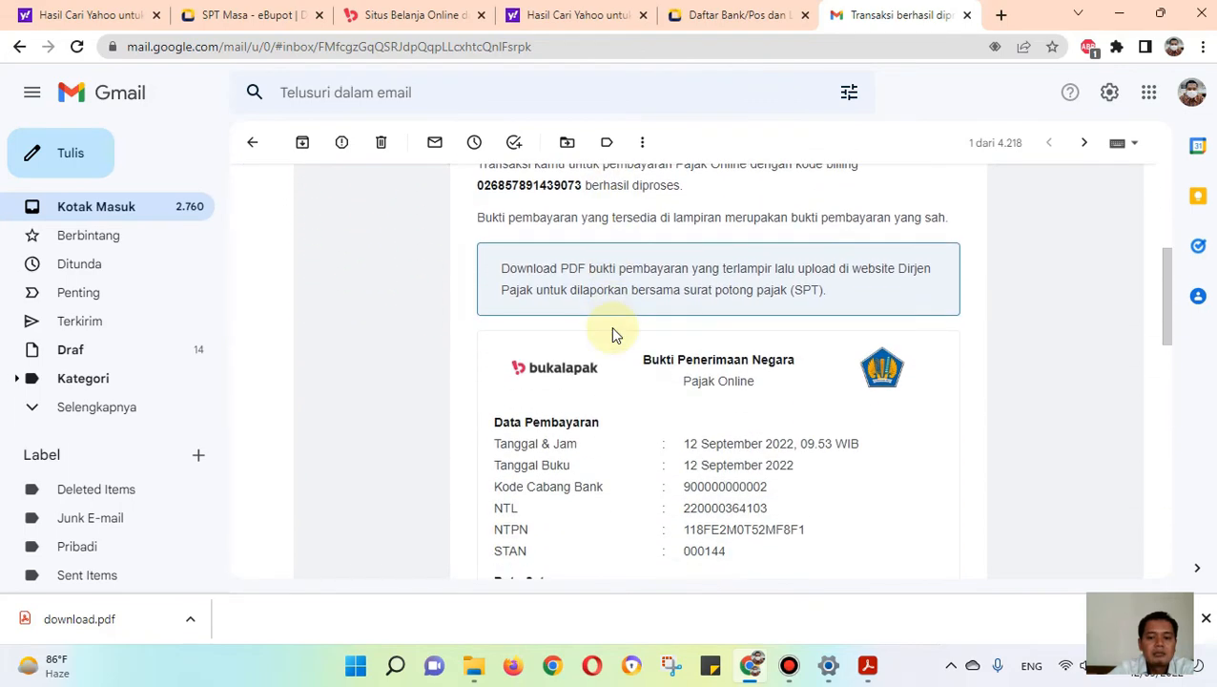
pyautogui.scroll(-3, 614, 334)
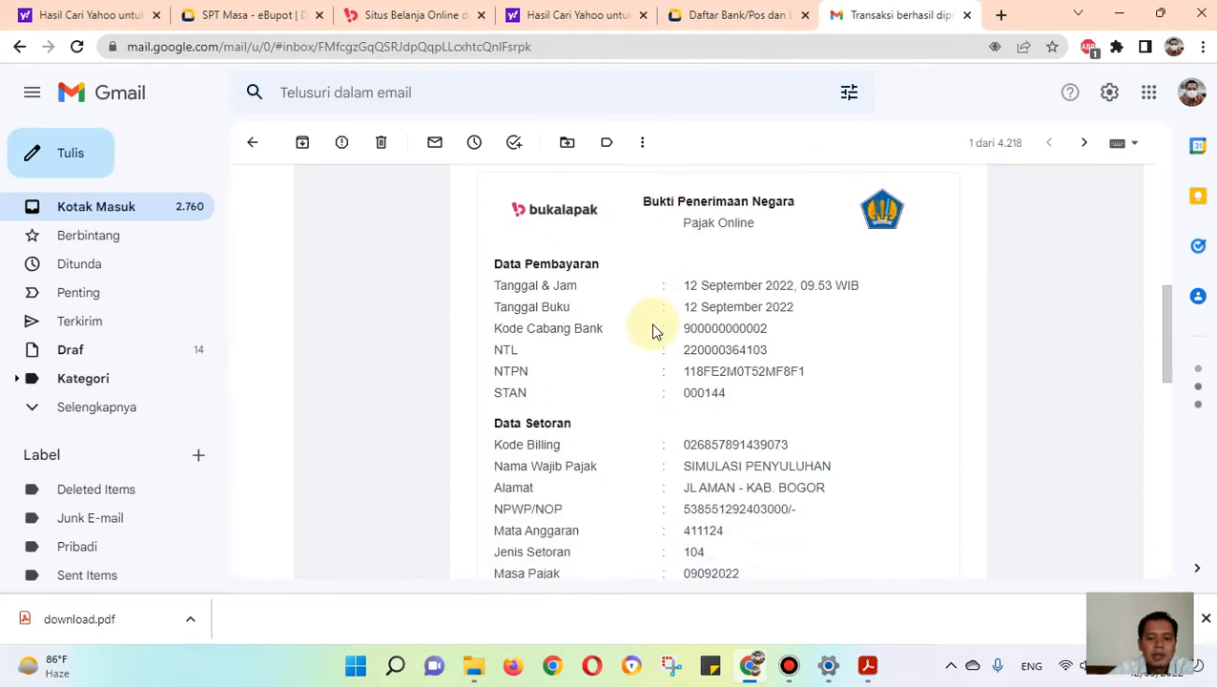
pyautogui.scroll(-2, 667, 305)
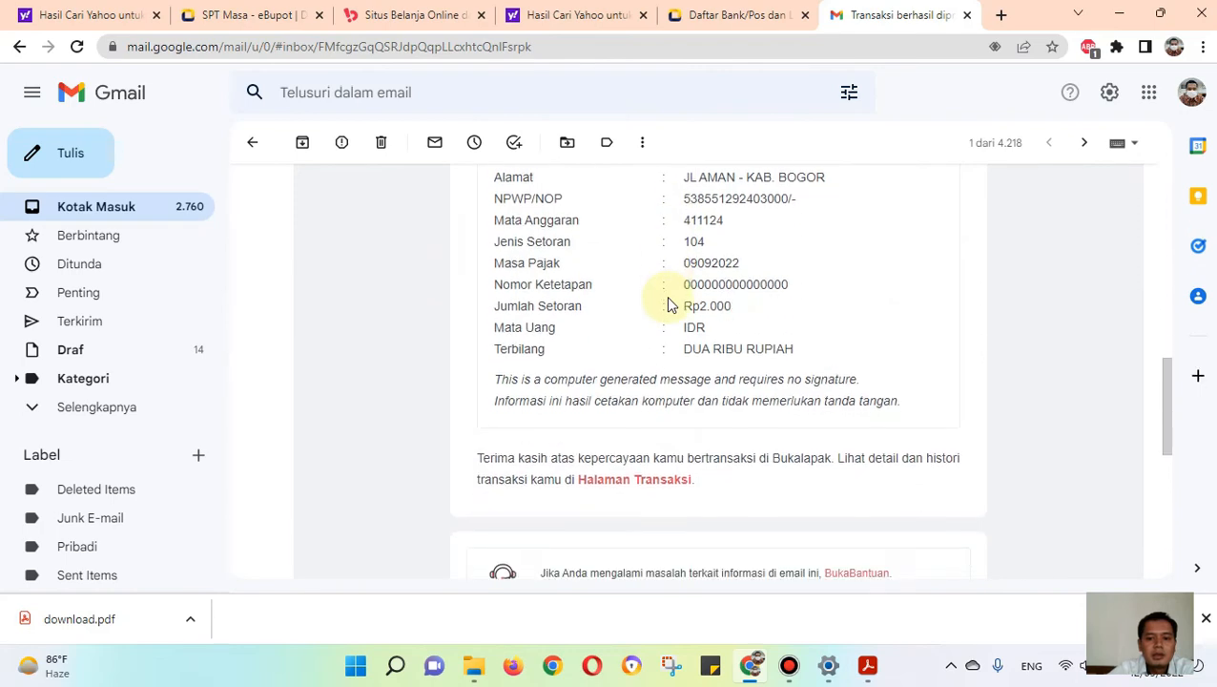
# Step: Open the PENERIMAAN_NEGARA PDF attached to the email and review the payment proof
pyautogui.scroll(-5, 669, 303)
pyautogui.scroll(-3, 668, 303)
pyautogui.click(389, 361)
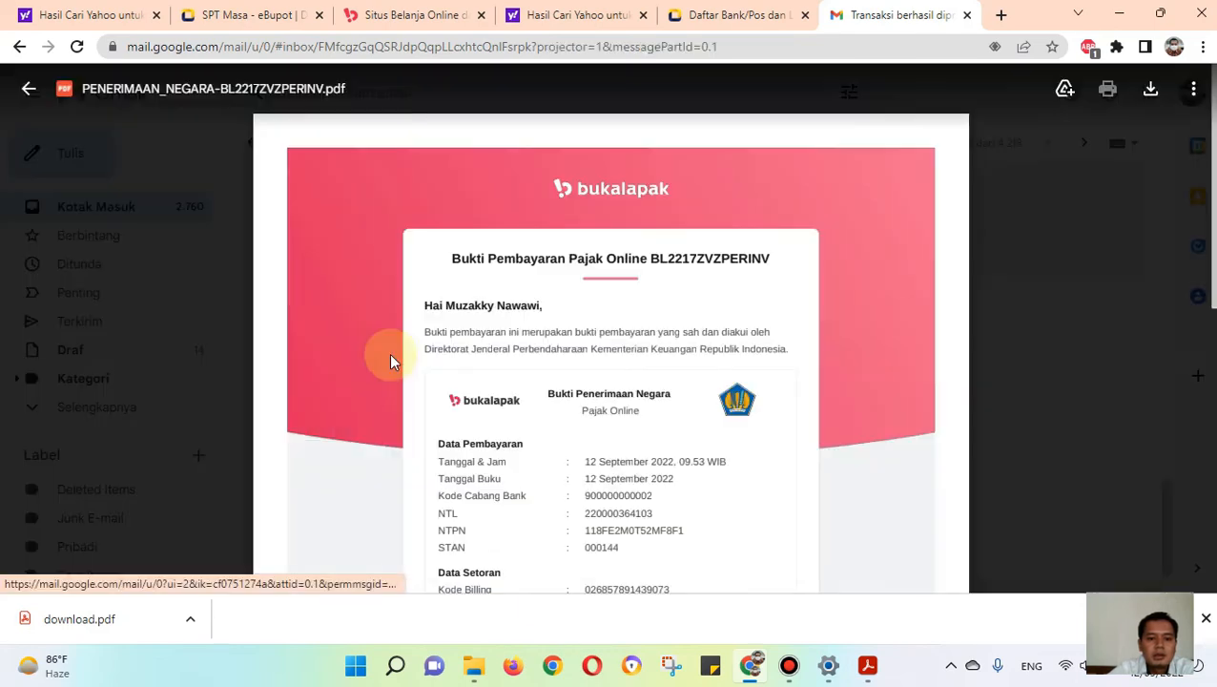
pyautogui.scroll(-3, 565, 332)
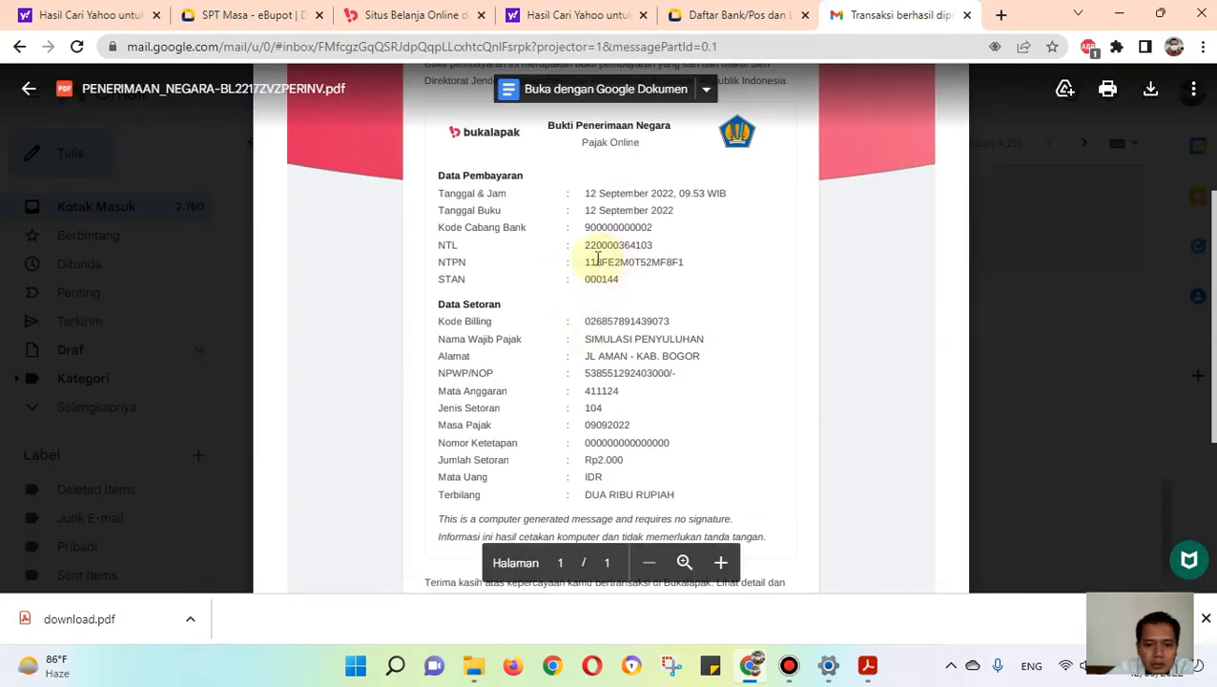
# Step: Return to e-Bupot, expand Rekam Bukti Penyetoran, and start adding a new entry to Daftar Bukti Setor
pyautogui.click(272, 13)
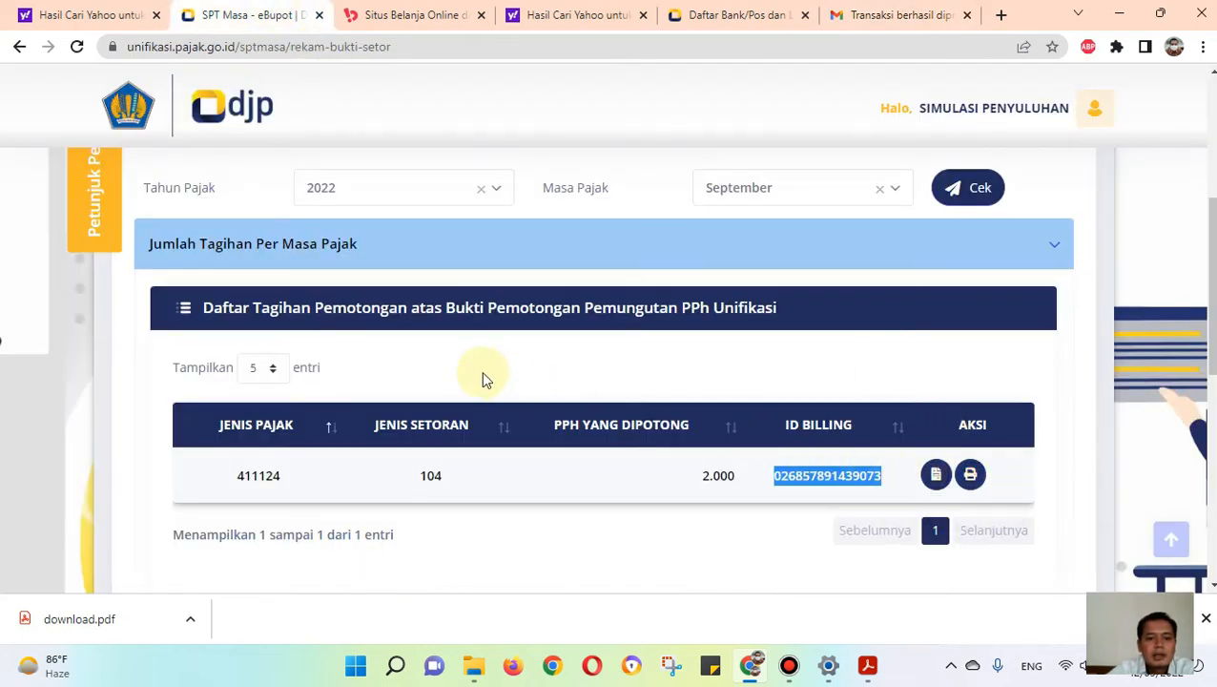
pyautogui.scroll(2, 448, 361)
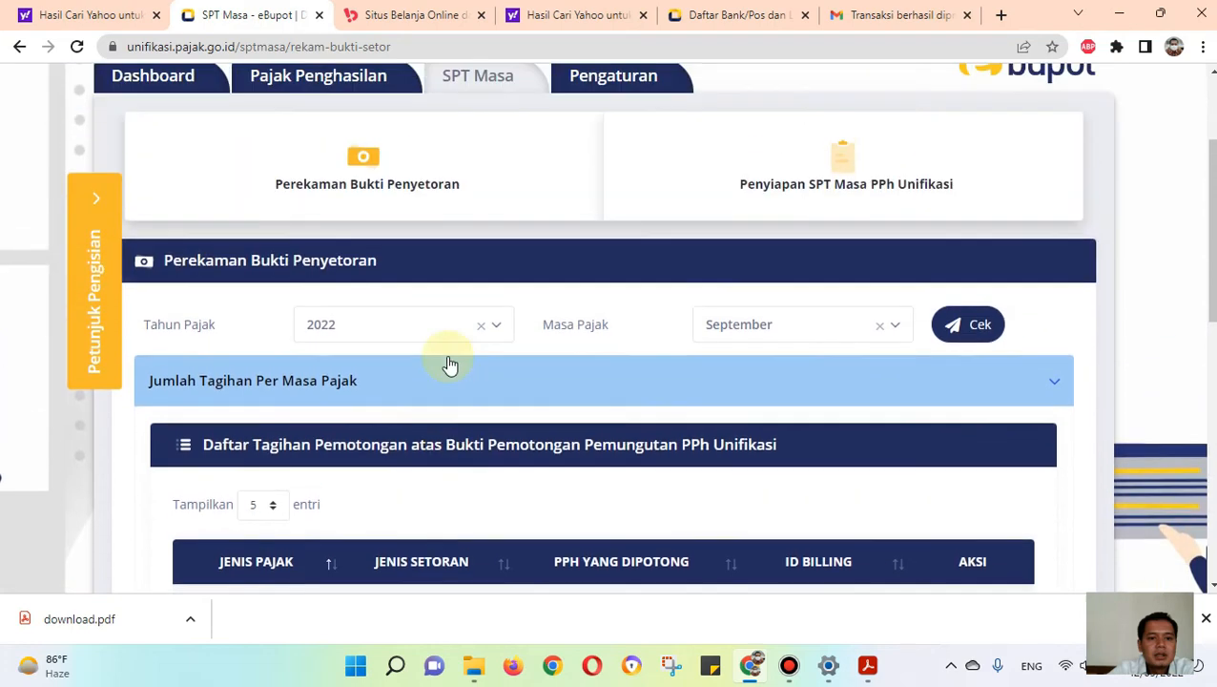
pyautogui.scroll(-5, 448, 362)
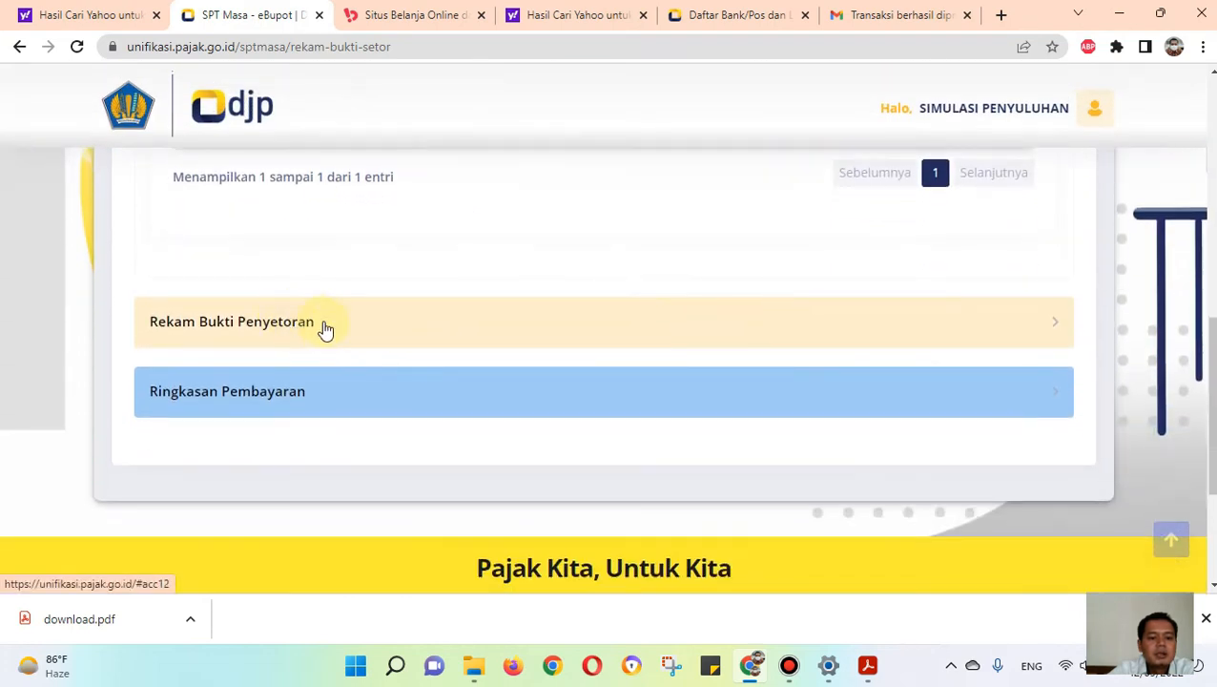
pyautogui.click(318, 327)
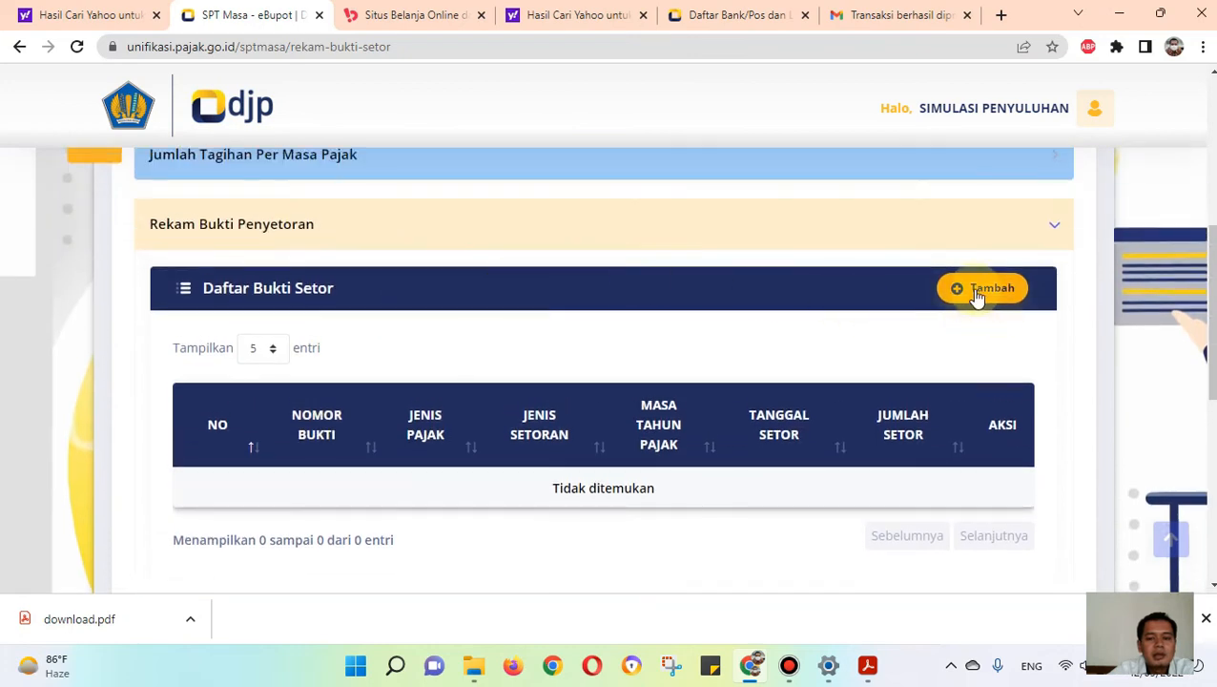
pyautogui.click(973, 292)
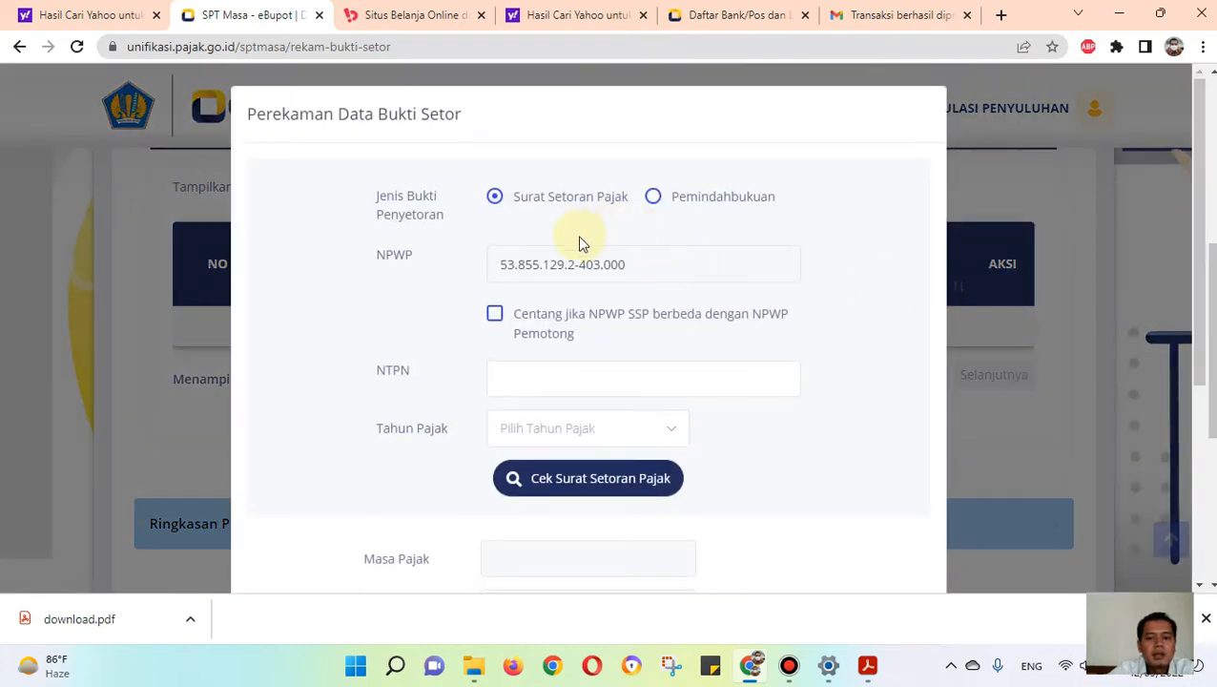
# Step: Copy the NTPN from the Bukalapak payment email into the NTPN field of the deposit proof form
pyautogui.click(523, 382)
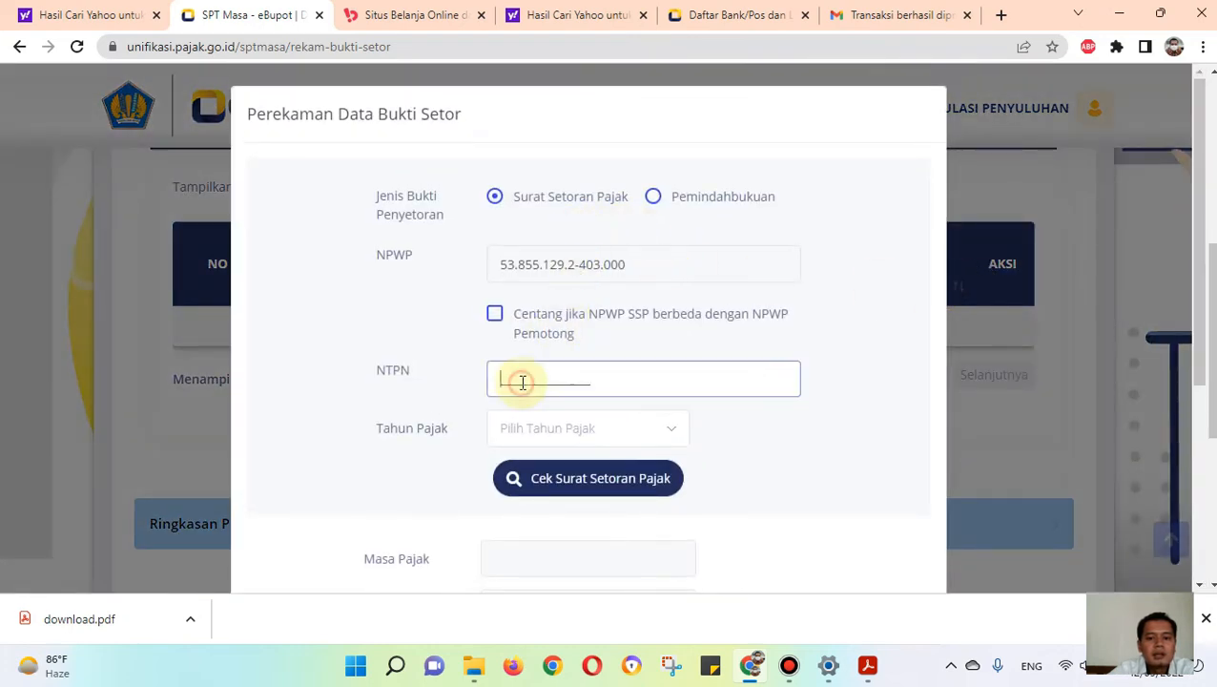
pyautogui.click(857, 12)
pyautogui.scroll(1, 610, 263)
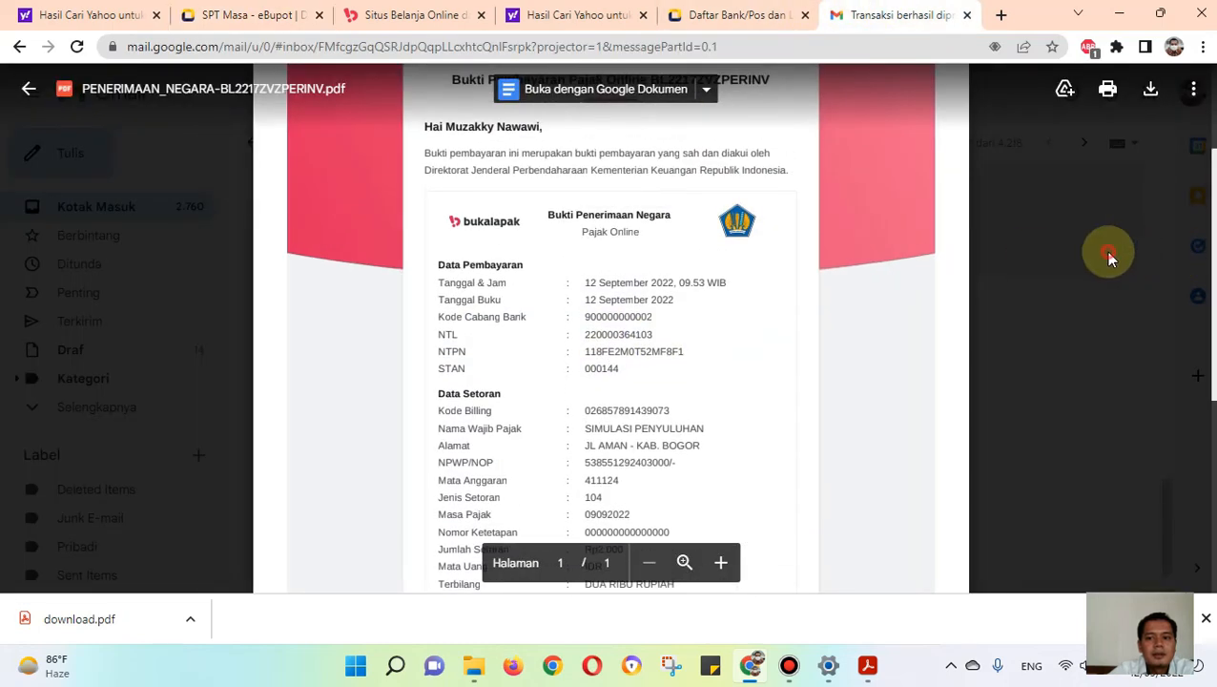
pyautogui.click(1107, 255)
pyautogui.scroll(5, 538, 355)
pyautogui.scroll(4, 537, 355)
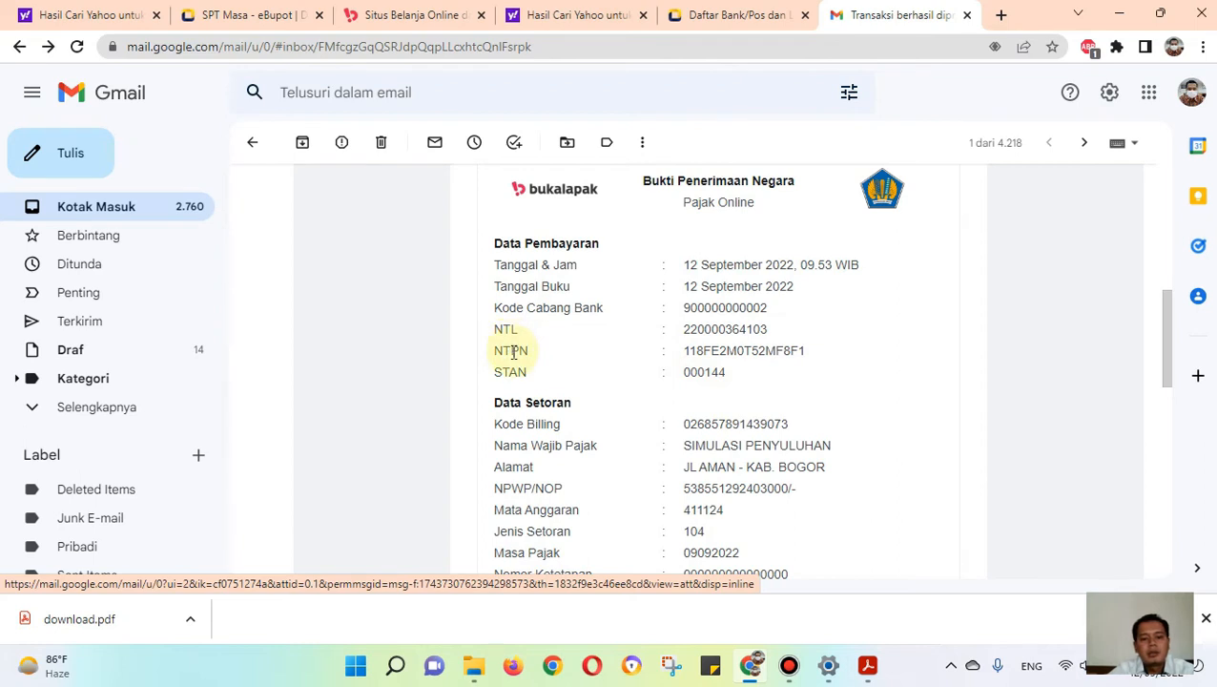
pyautogui.moveTo(806, 350); pyautogui.dragTo(679, 349)
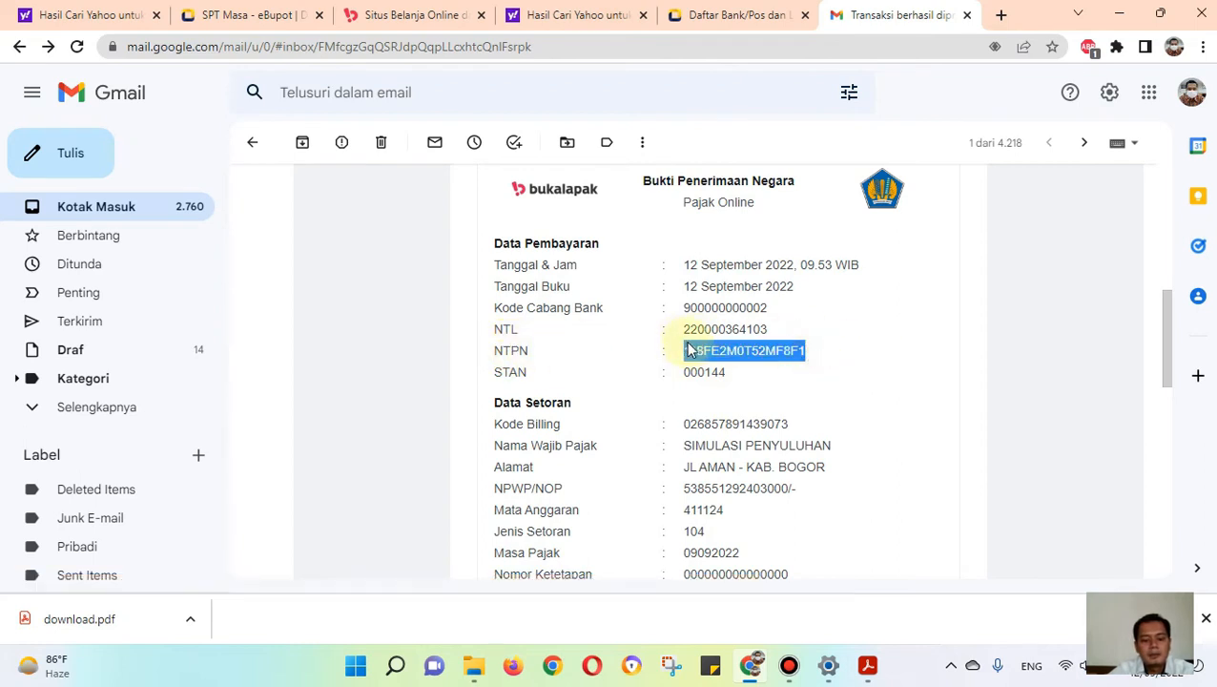
pyautogui.hotkey('ctrl', 'c')
pyautogui.hotkey('ctrl', '2')
pyautogui.hotkey('ctrl', 'v')
# Step: Set Tahun Pajak to 2022 and check the Surat Setoran Pajak data for the entered NTPN
pyautogui.click(573, 437)
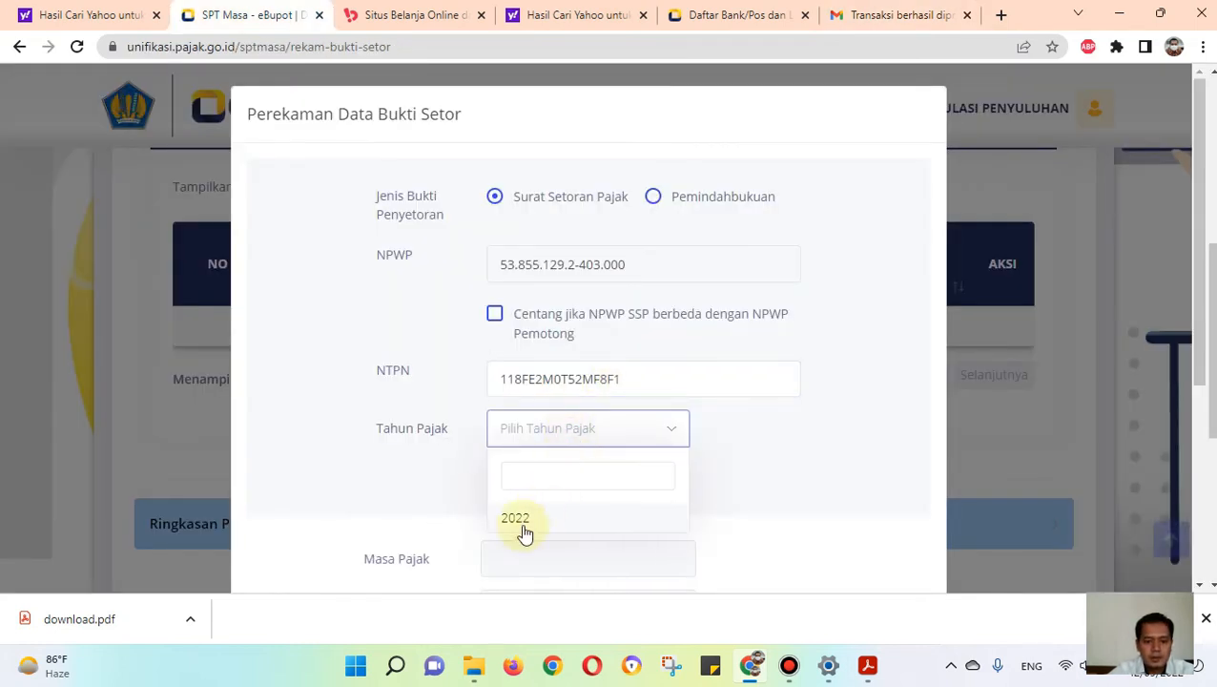
pyautogui.click(527, 524)
pyautogui.click(585, 484)
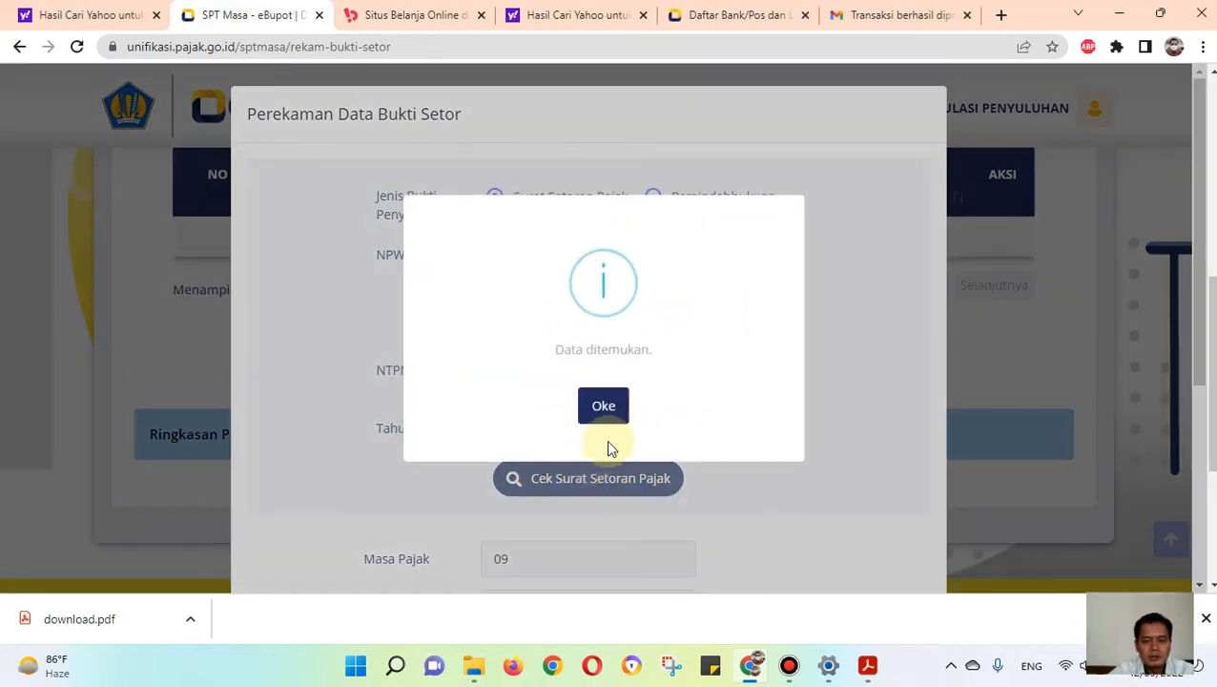
pyautogui.click(611, 404)
# Step: Save the retrieved deposit proof to Daftar Bukti Setor
pyautogui.scroll(-4, 611, 468)
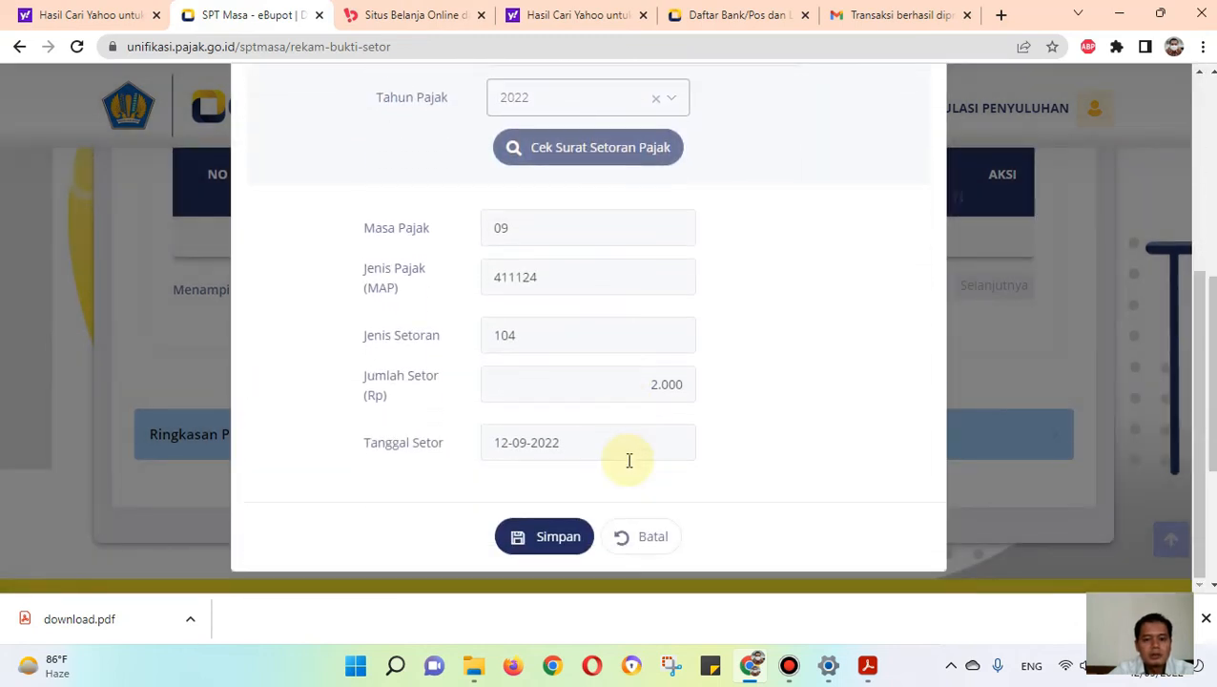
pyautogui.click(551, 537)
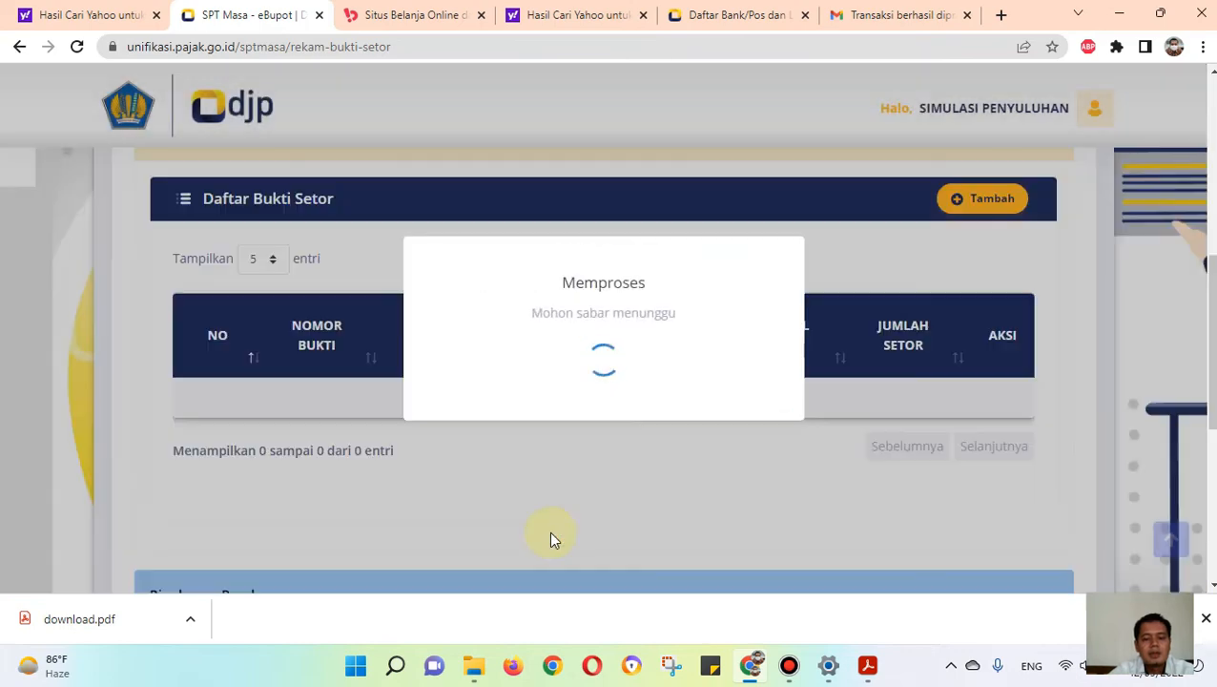
pyautogui.scroll(6, 621, 430)
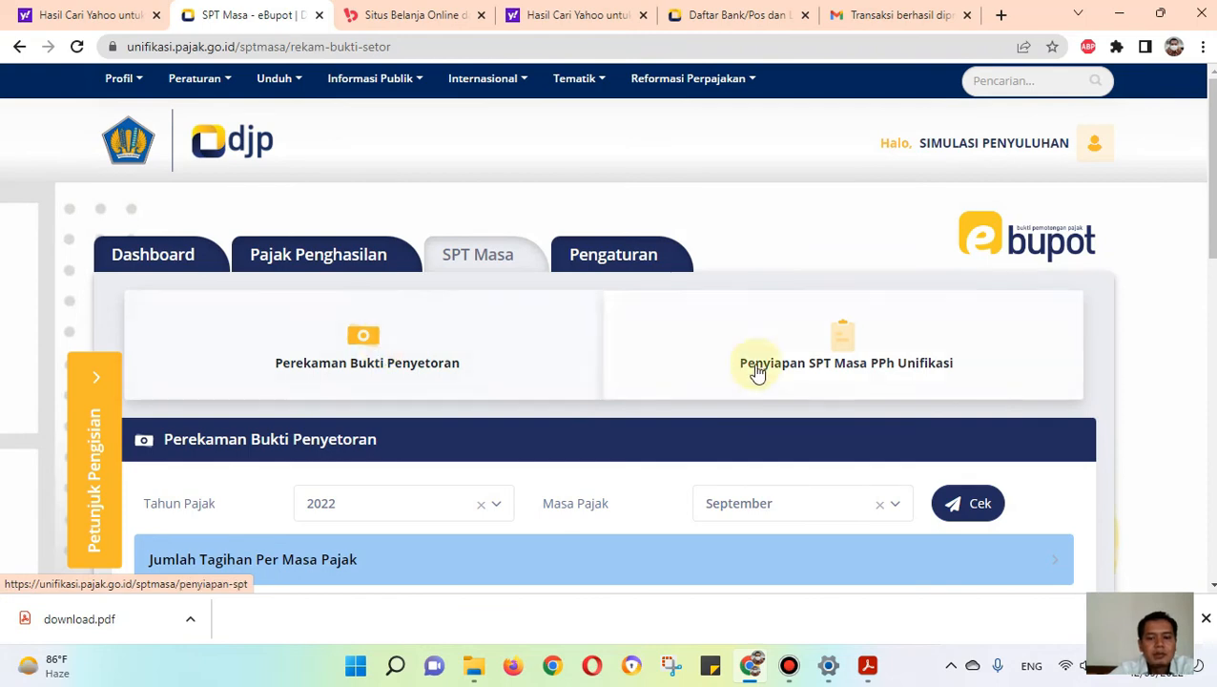
# Step: Go to Penyiapan SPT Masa PPh Unifikasi and open the draft SPT for Masa Pajak 09 of 2022 for completion
pyautogui.click(855, 362)
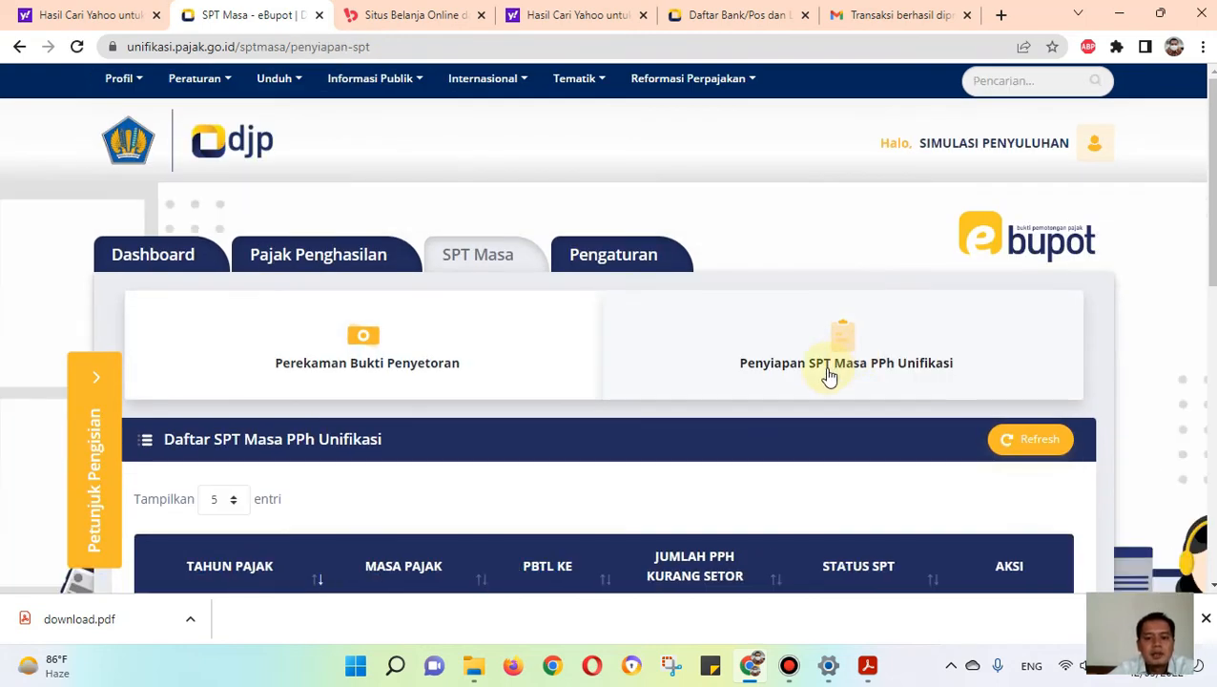
pyautogui.scroll(-3, 830, 372)
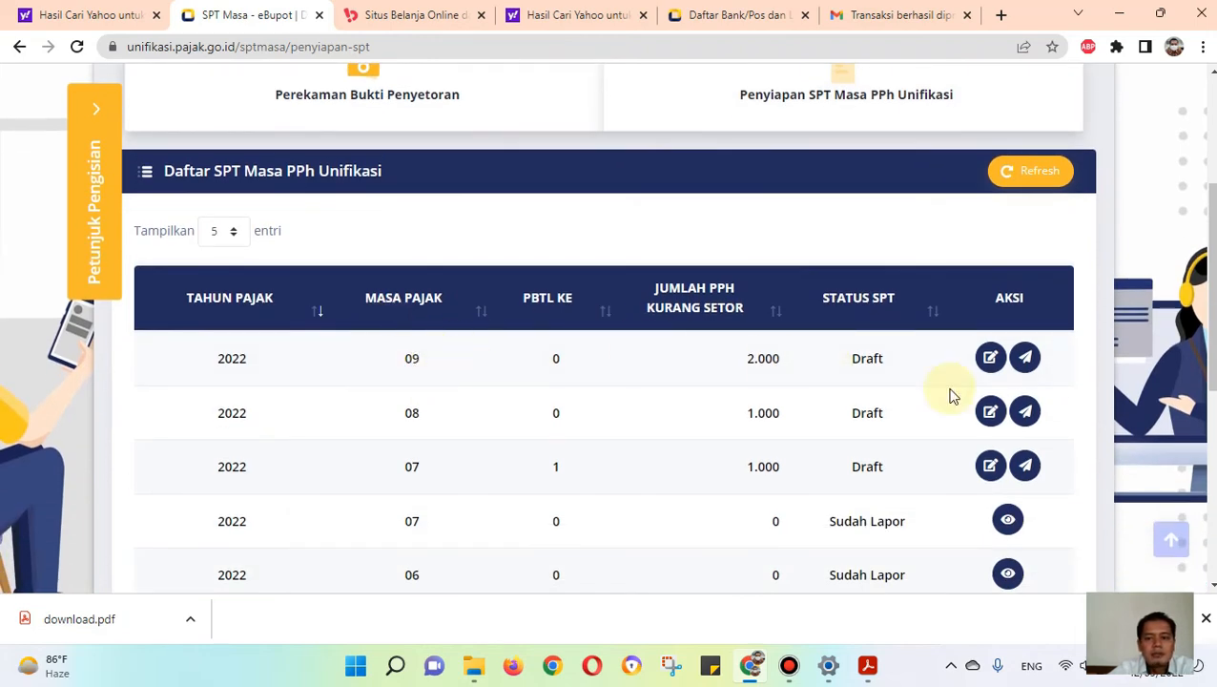
pyautogui.click(989, 359)
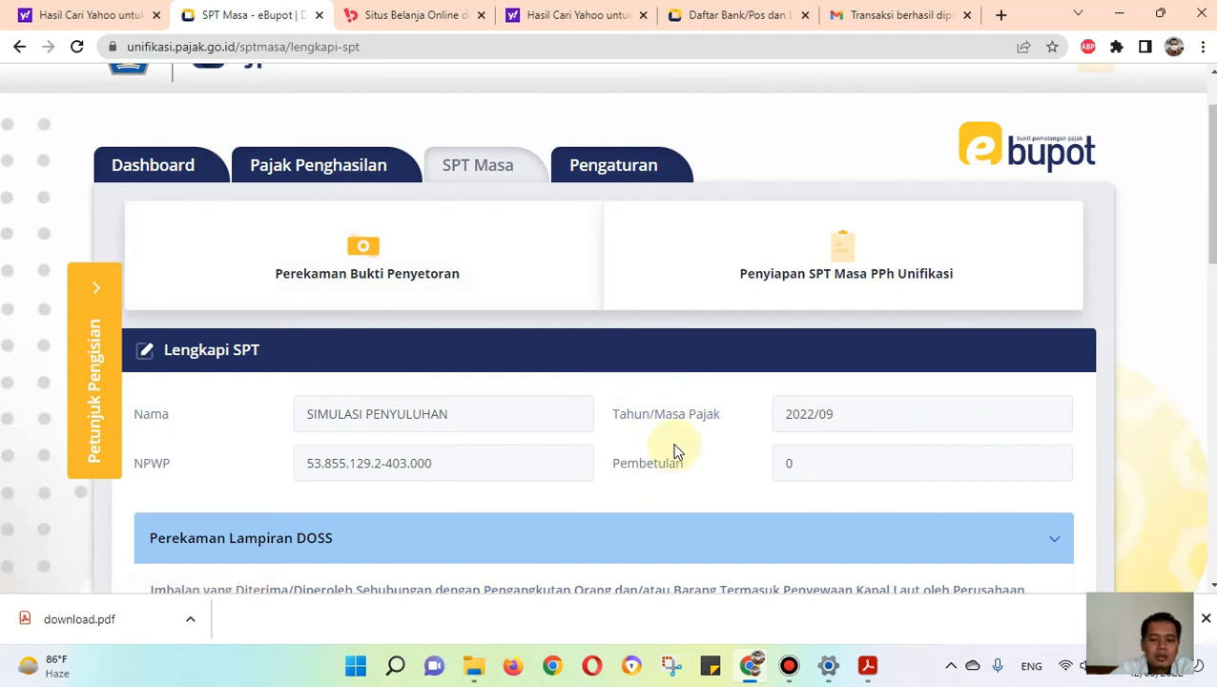
pyautogui.scroll(-1, 673, 439)
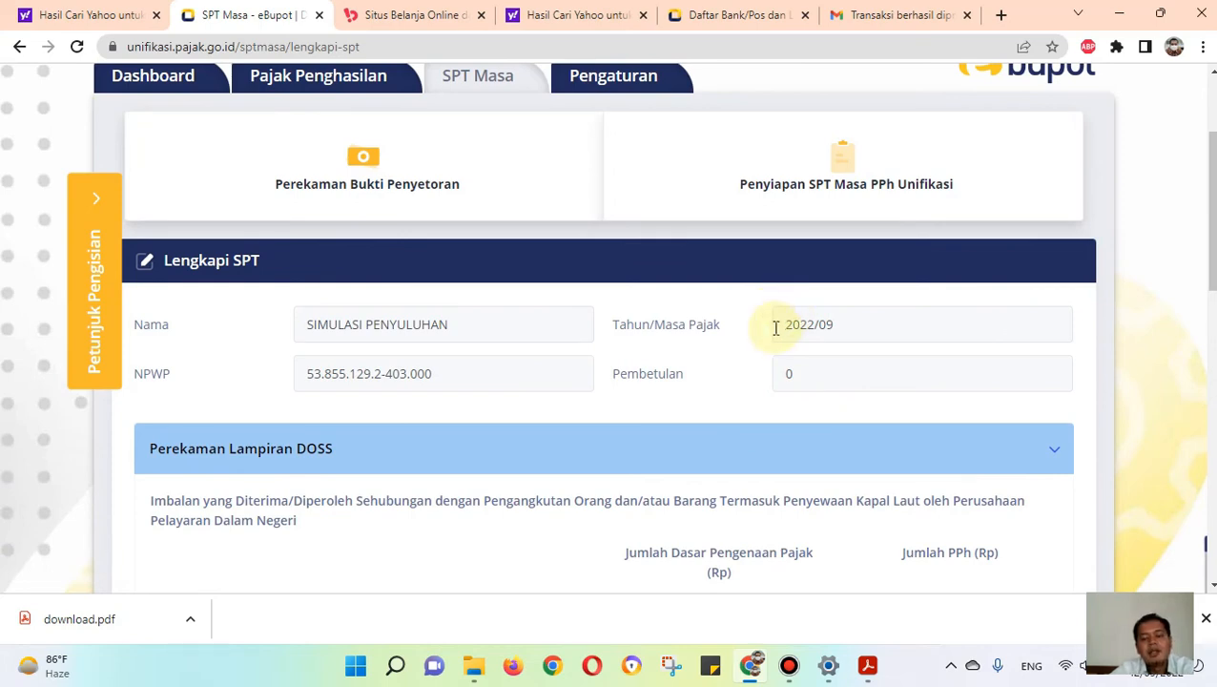
# Step: Revisit Perekaman Bukti Penyetoran and reopen the September 2022 draft from the Daftar SPT Masa PPh Unifikasi list
pyautogui.click(500, 262)
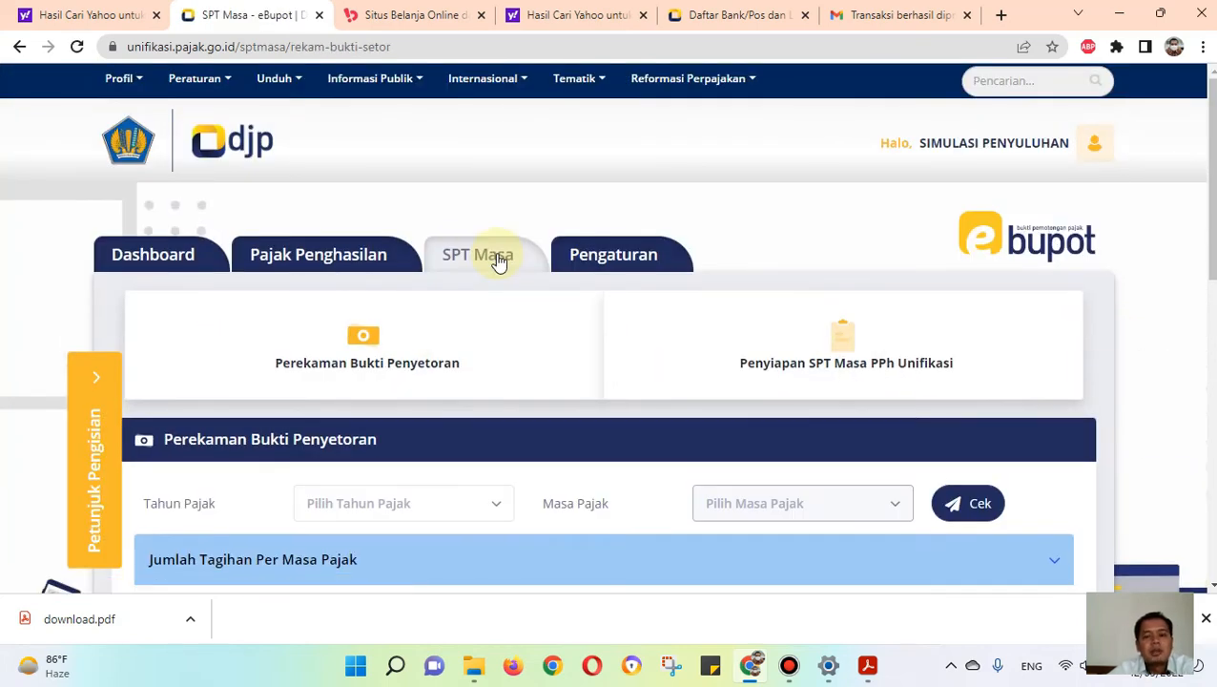
pyautogui.scroll(-1, 506, 278)
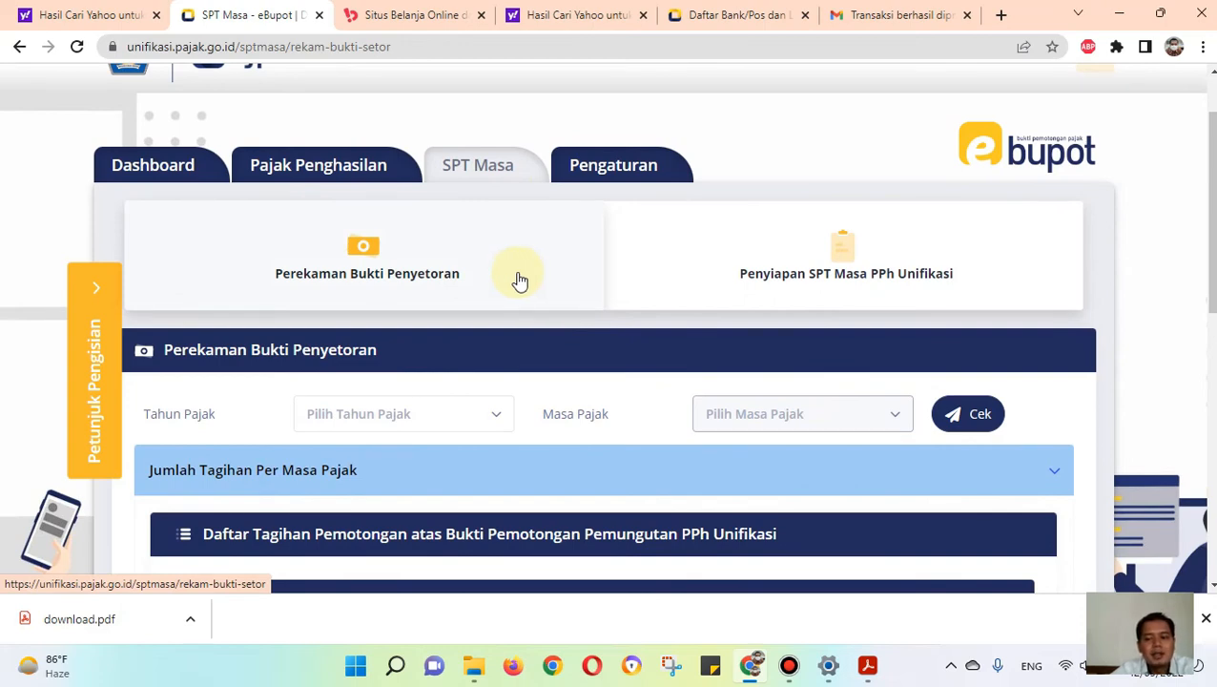
pyautogui.scroll(-1, 534, 282)
pyautogui.click(814, 196)
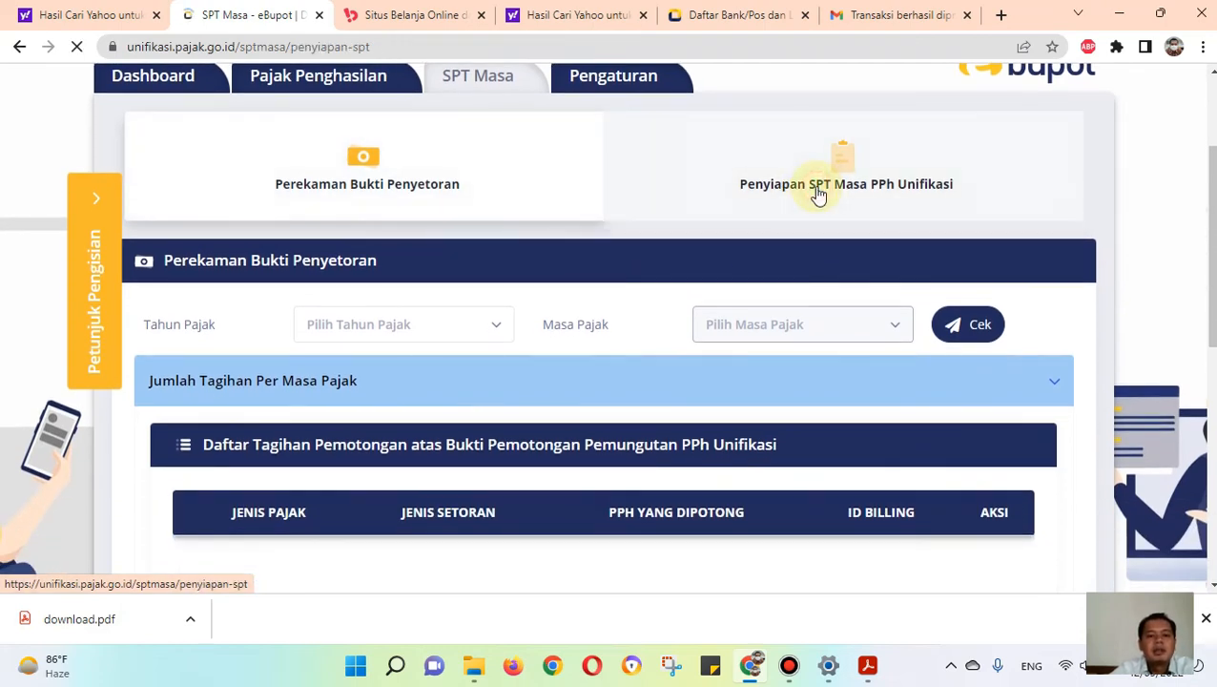
pyautogui.scroll(-2, 693, 426)
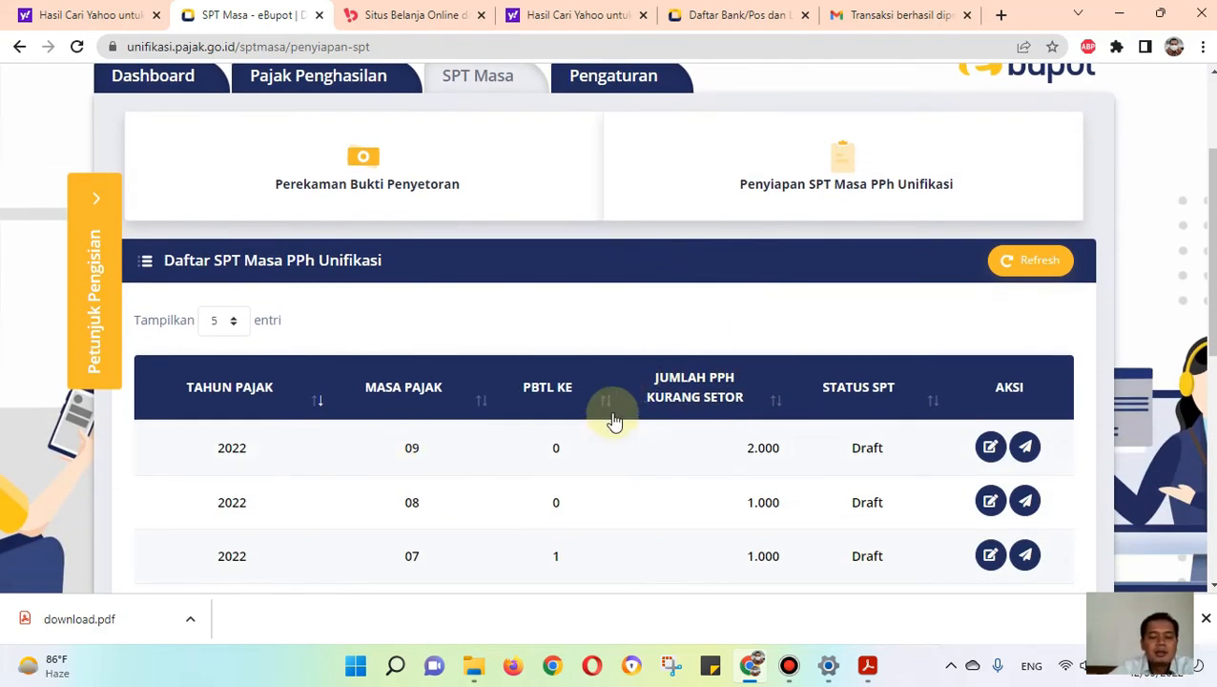
pyautogui.scroll(-1, 769, 440)
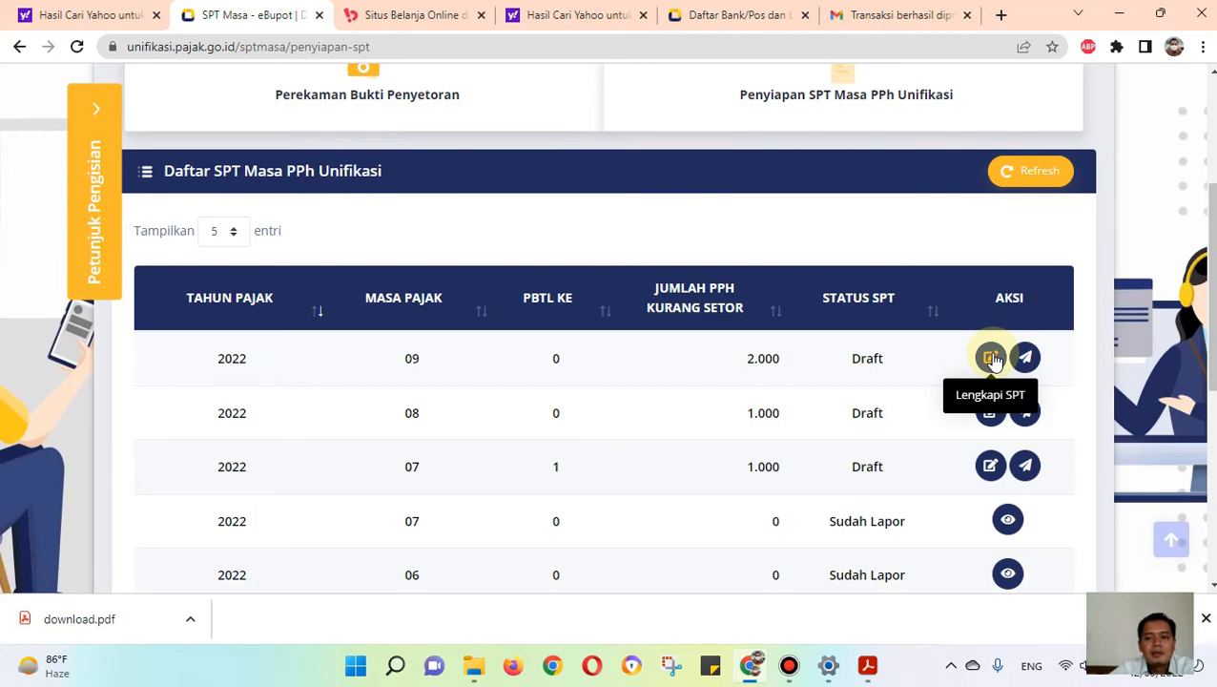
pyautogui.scroll(3, 957, 360)
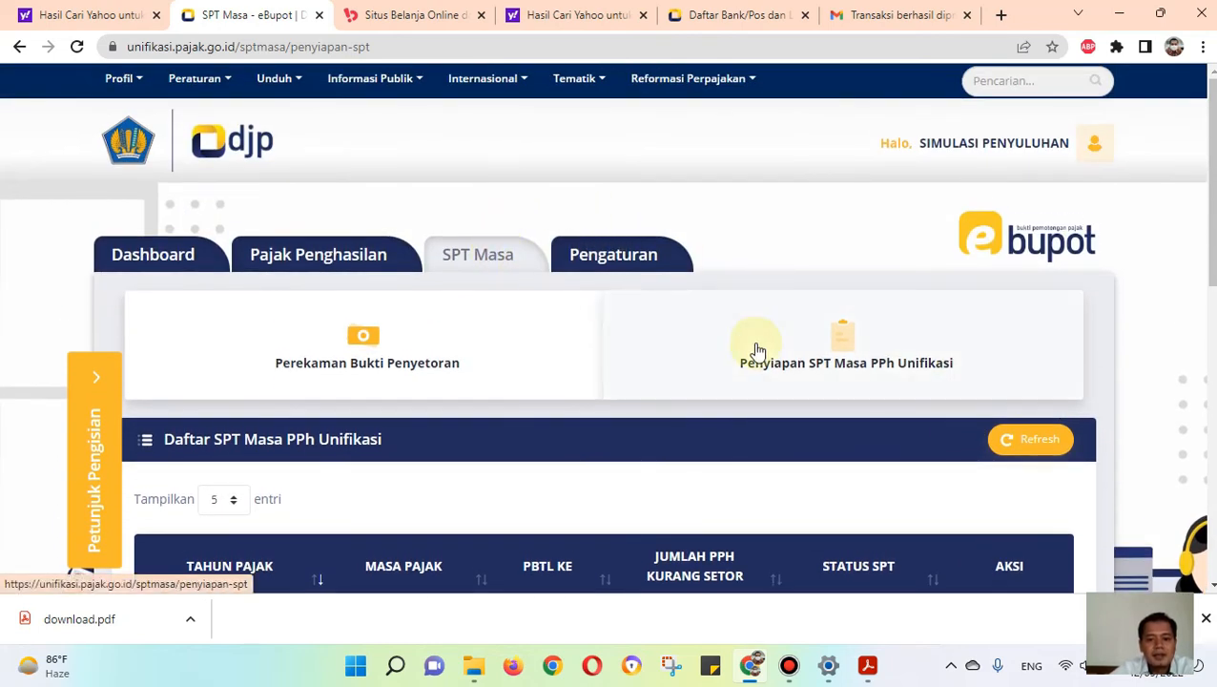
pyautogui.scroll(-2, 799, 351)
pyautogui.scroll(-1, 904, 320)
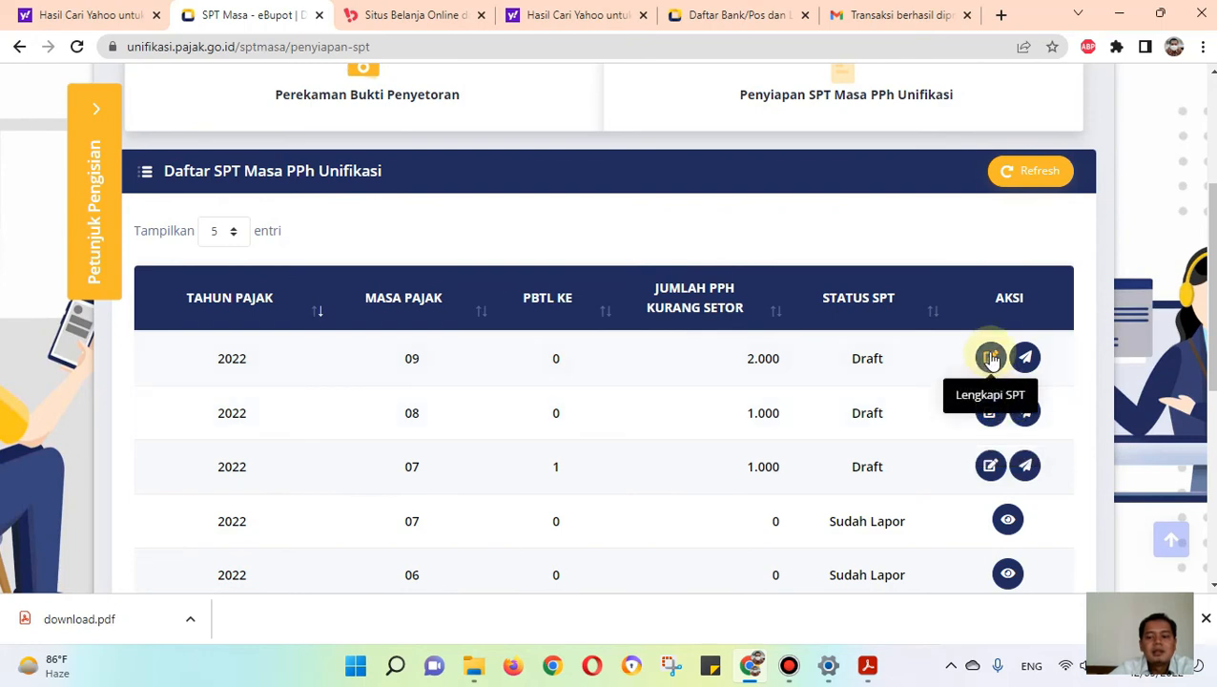
# Step: Look through Perekaman Lampiran DOSS and the next attachment section with the share sale transactions in the SPT form
pyautogui.scroll(-2, 407, 317)
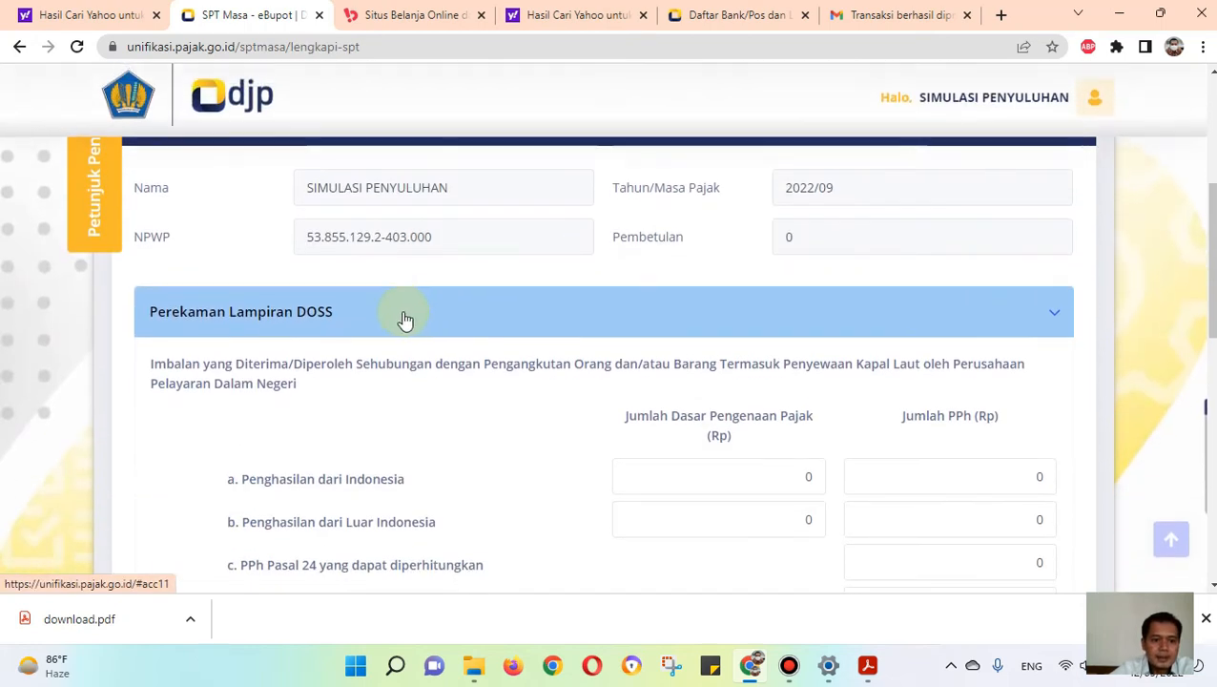
pyautogui.scroll(-2, 329, 287)
pyautogui.scroll(1, 337, 217)
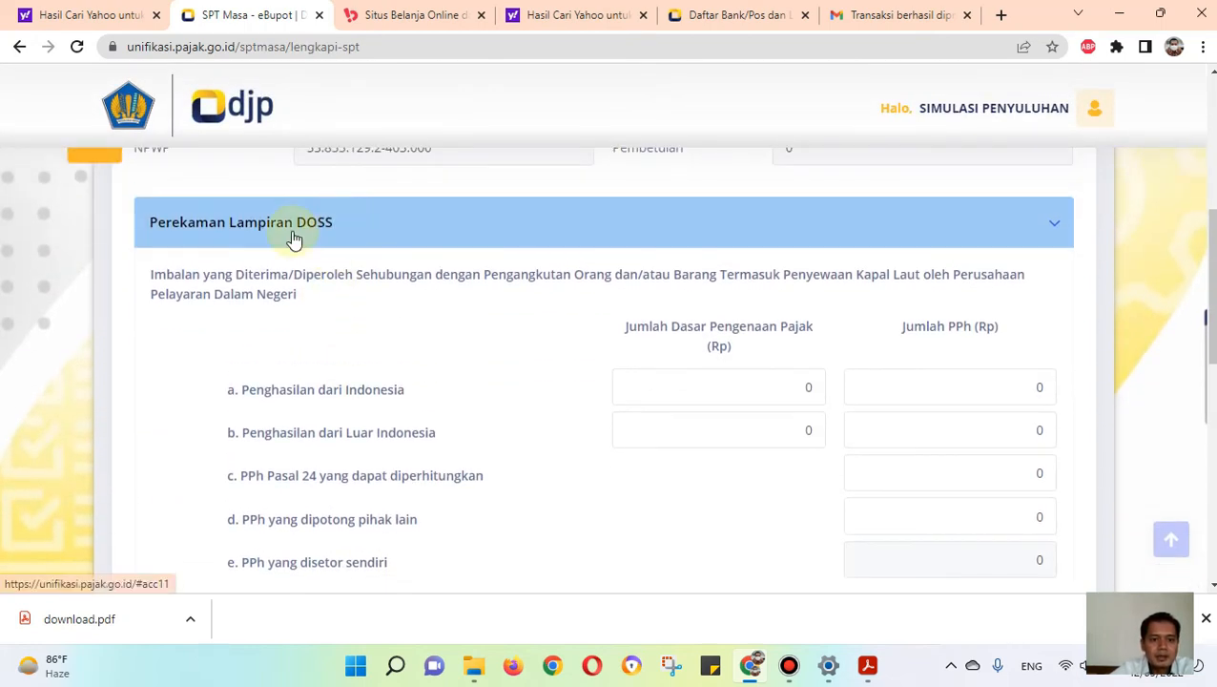
pyautogui.scroll(-4, 362, 320)
pyautogui.click(370, 313)
pyautogui.scroll(3, 372, 307)
pyautogui.scroll(-10, 410, 325)
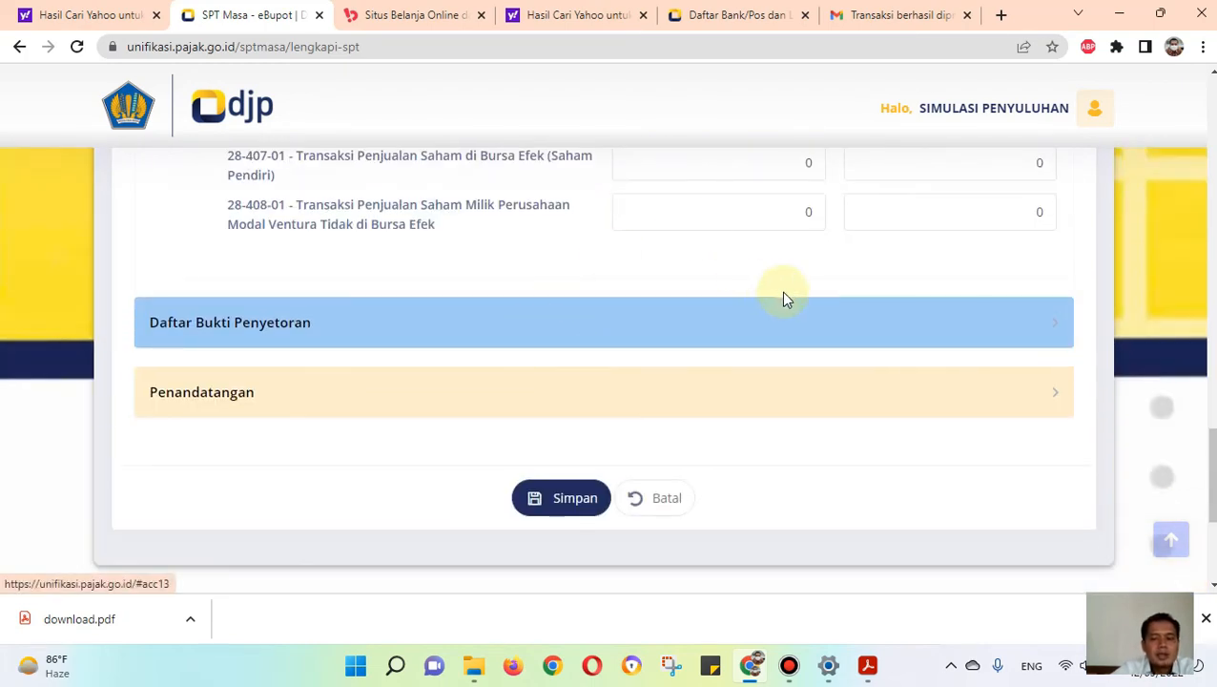
# Step: Examine the recorded deposit proof in the Daftar Bukti Penyetoran section of the SPT form
pyautogui.scroll(-3, 549, 325)
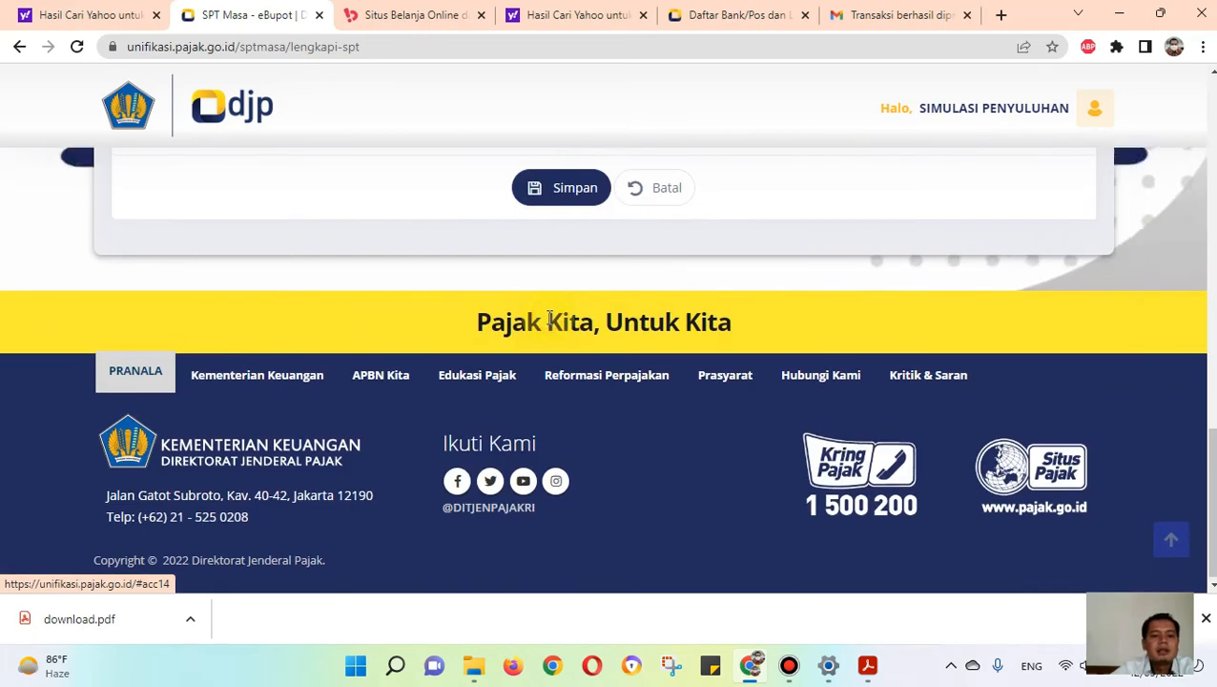
pyautogui.scroll(1, 546, 323)
pyautogui.scroll(5, 547, 322)
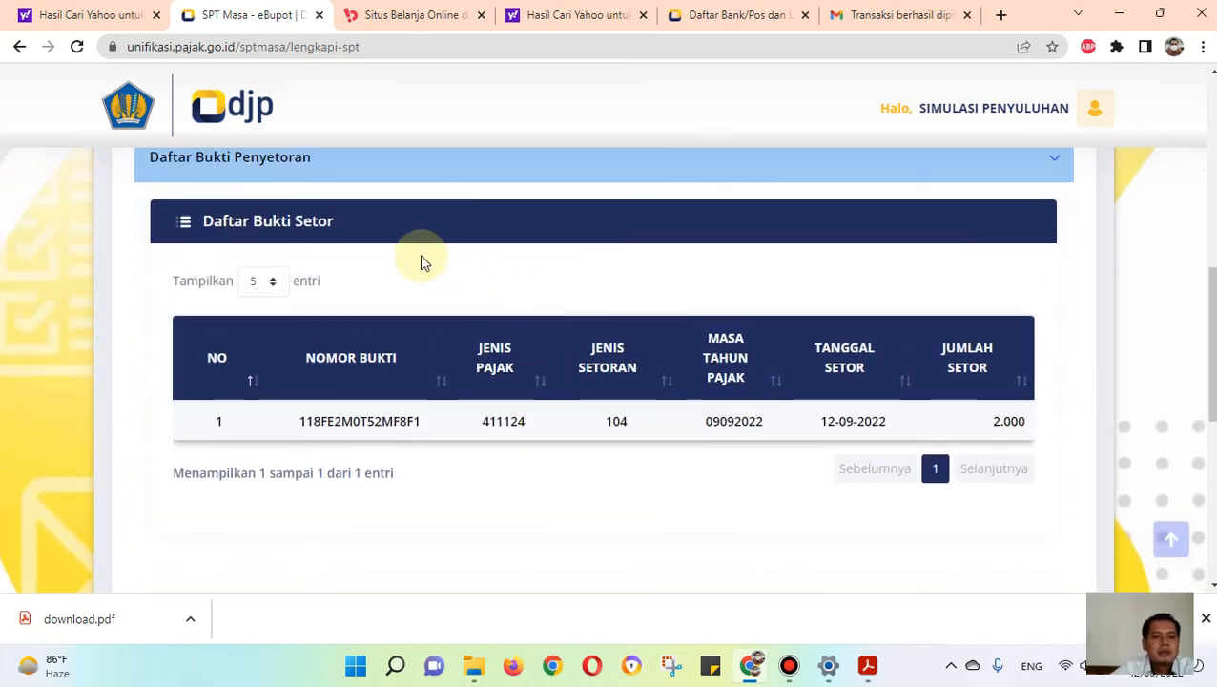
pyautogui.scroll(1, 381, 267)
pyautogui.scroll(-1, 435, 315)
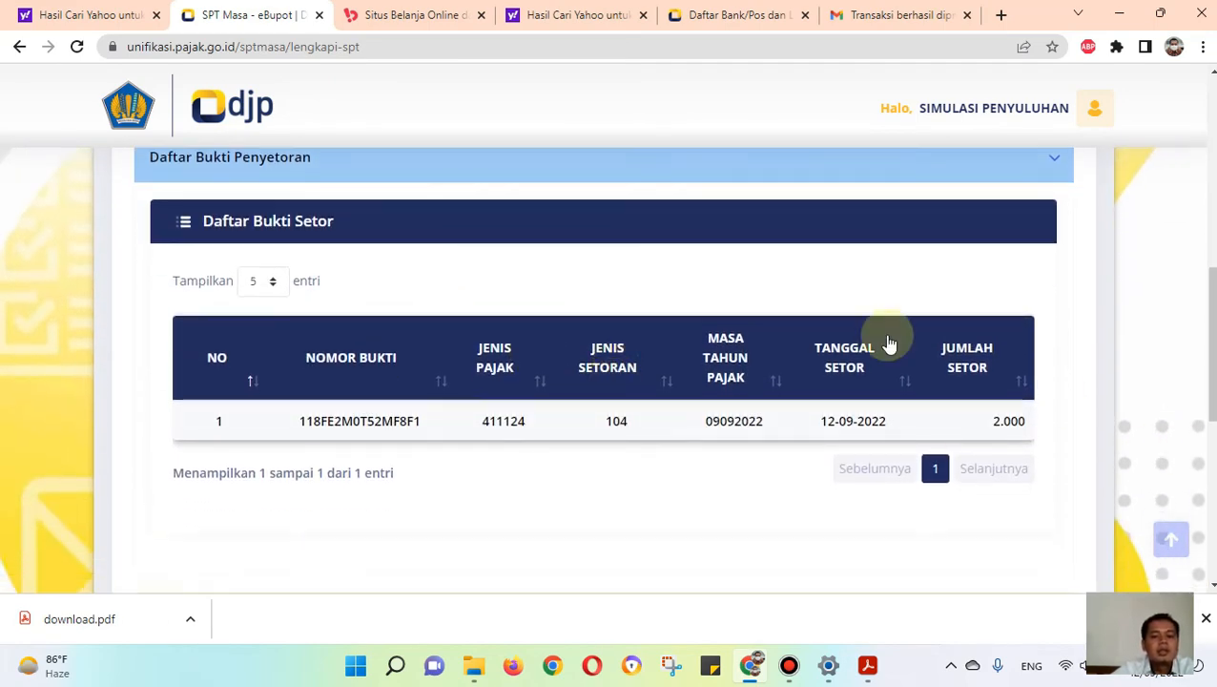
pyautogui.scroll(-1, 742, 337)
pyautogui.scroll(-1, 611, 382)
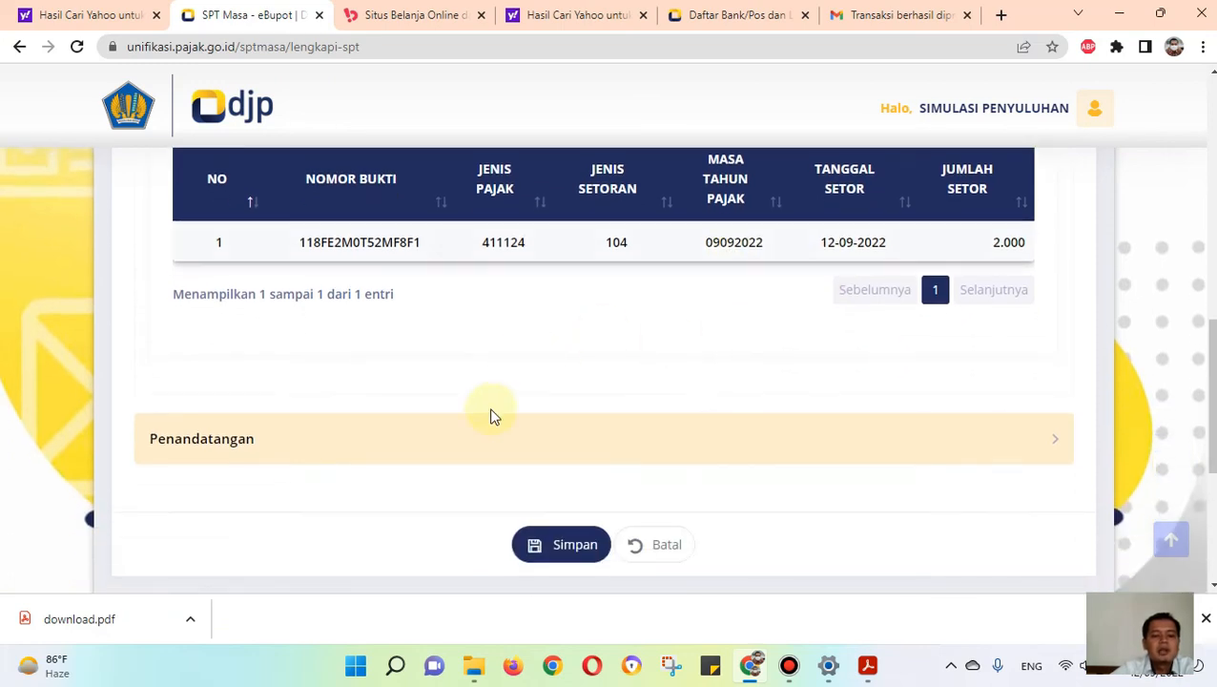
# Step: Choose the available signatory in the Penandatangan section and save the completed SPT
pyautogui.click(477, 456)
pyautogui.scroll(2, 478, 410)
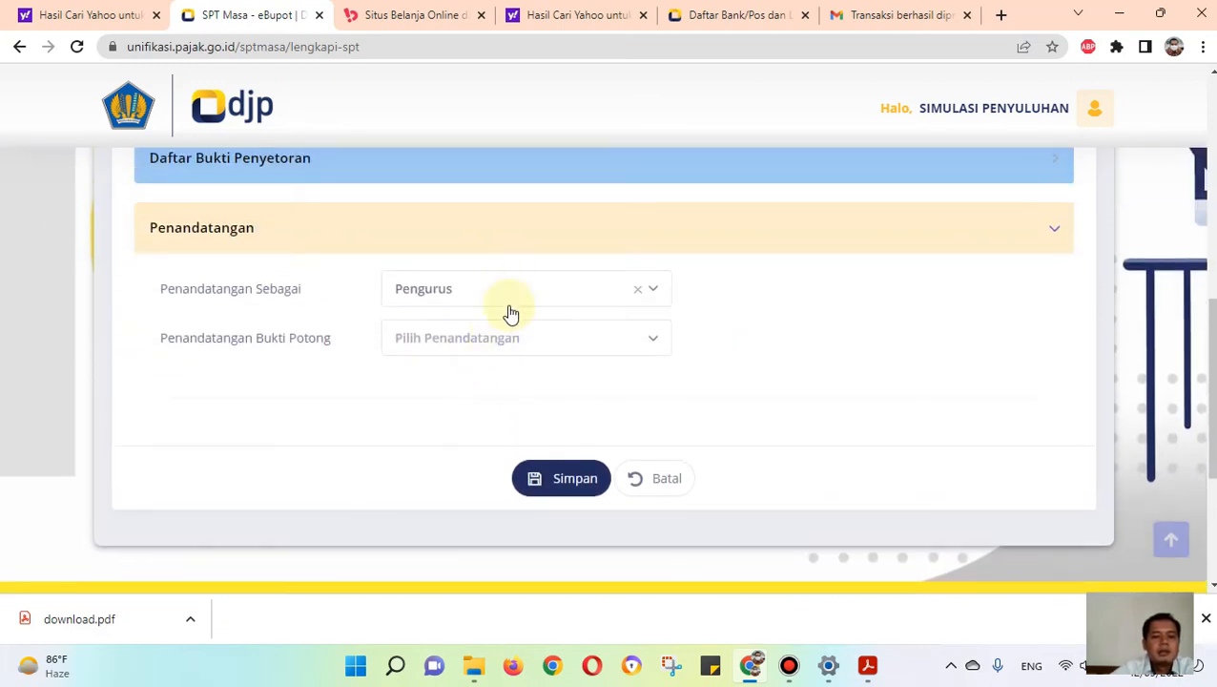
pyautogui.click(506, 340)
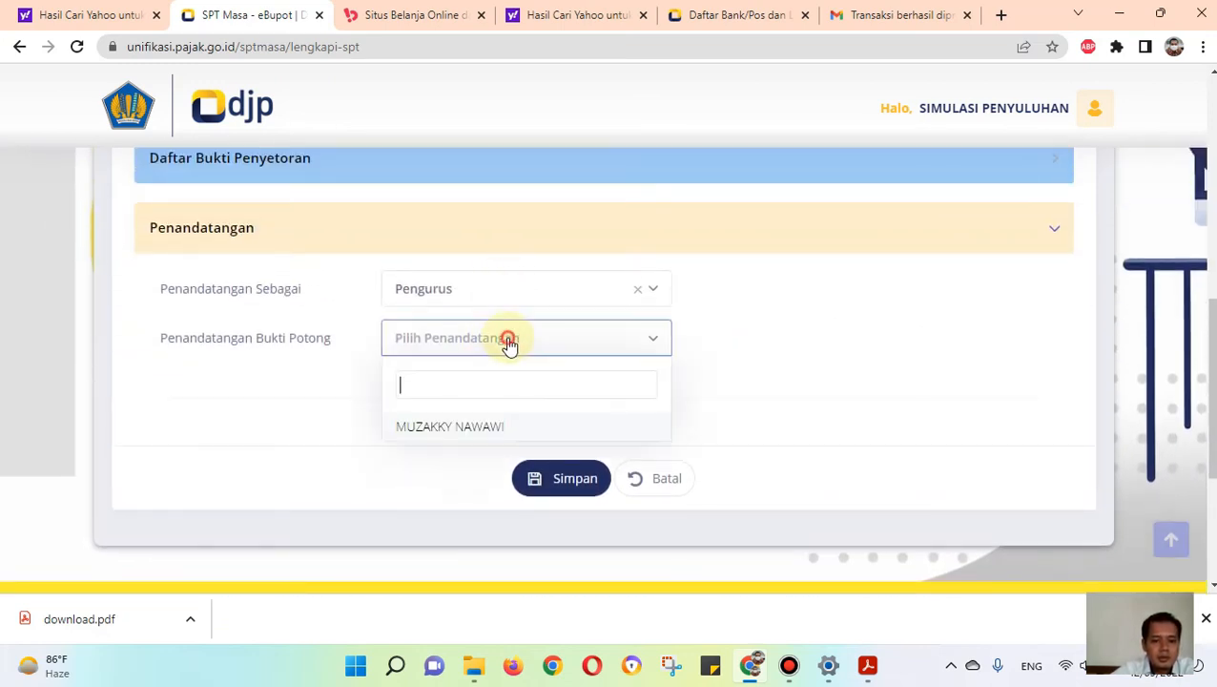
pyautogui.click(482, 427)
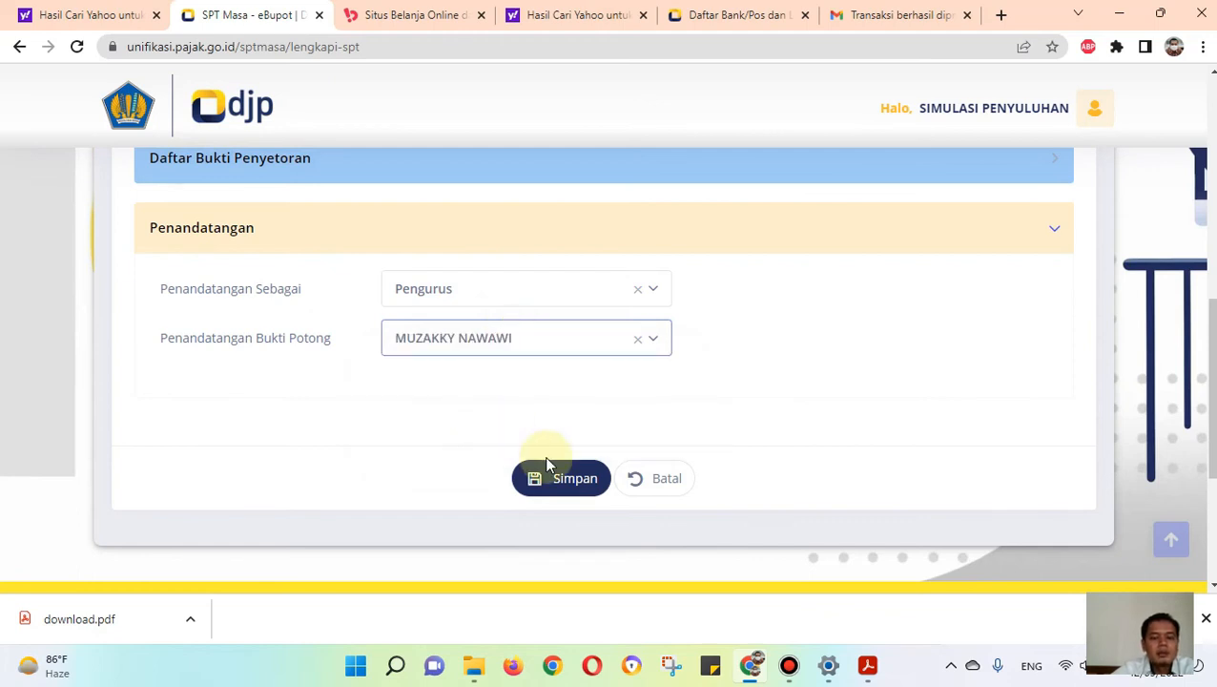
pyautogui.click(556, 479)
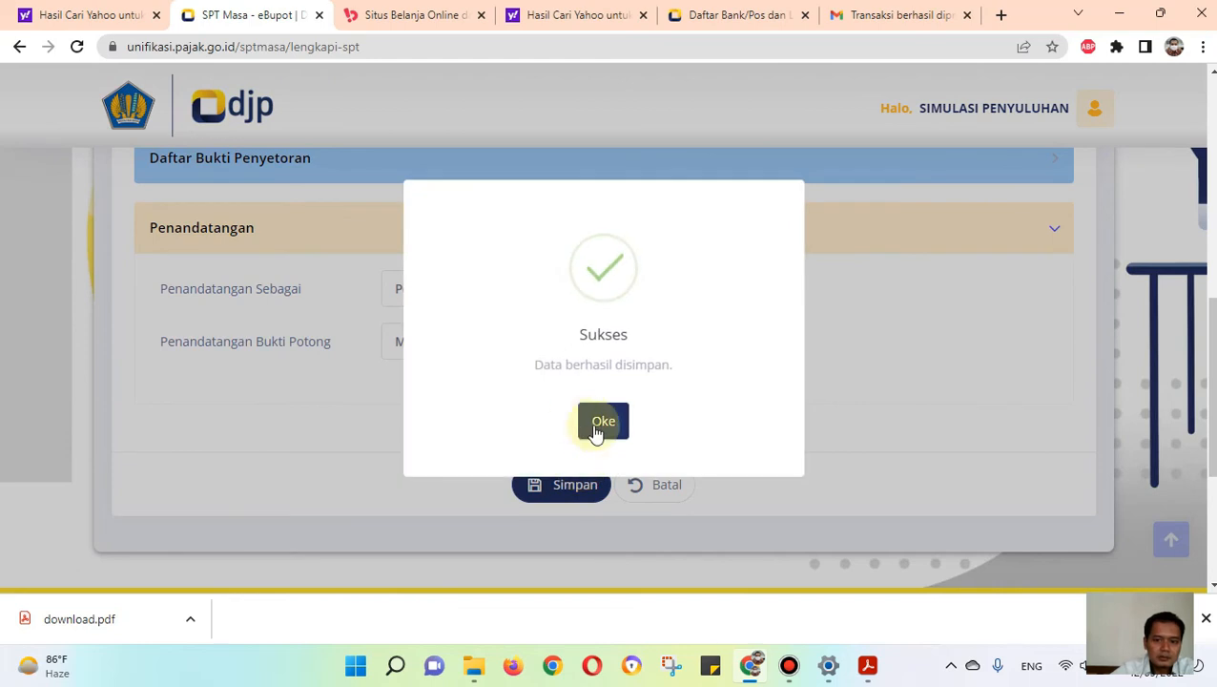
pyautogui.click(599, 426)
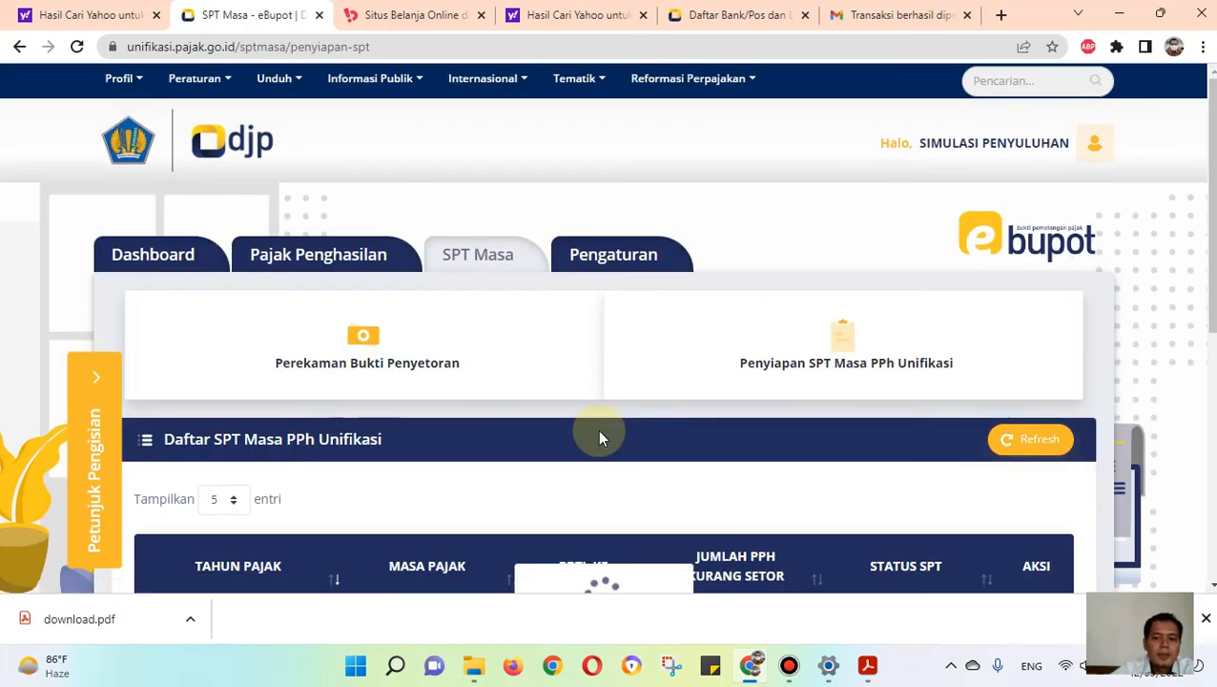
# Step: Reload the Daftar SPT Masa PPh Unifikasi list and open the Kirim SPT page for the 2022/09 draft
pyautogui.scroll(-3, 601, 436)
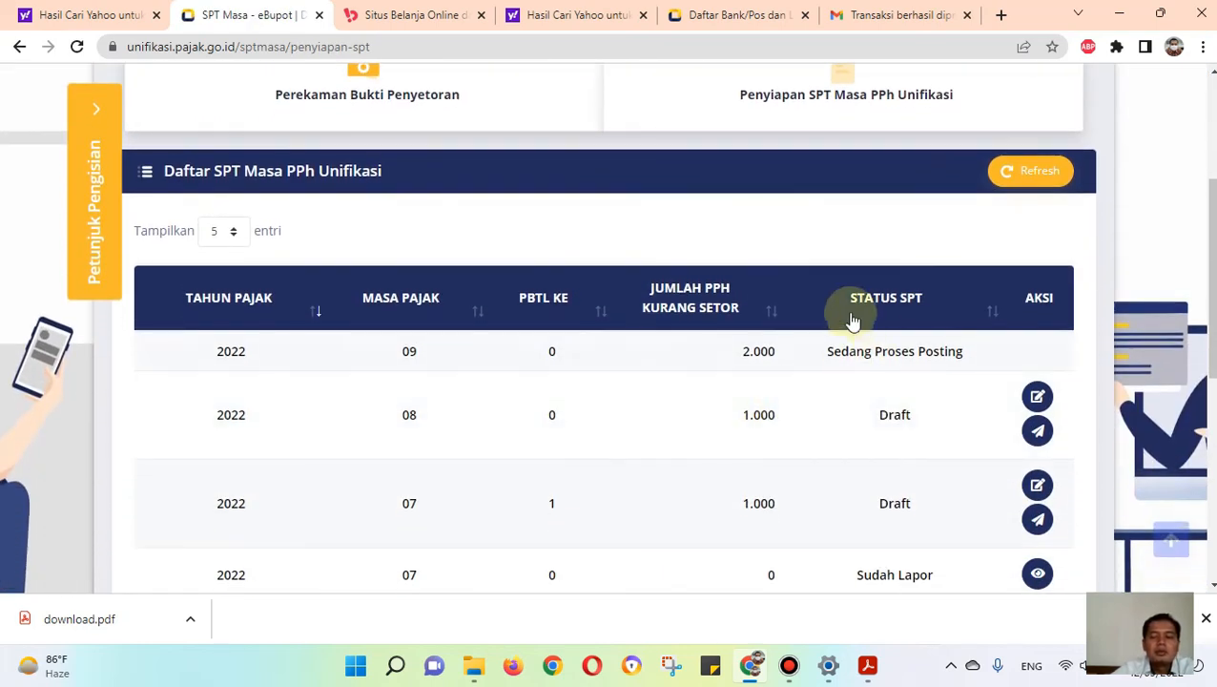
pyautogui.click(745, 46)
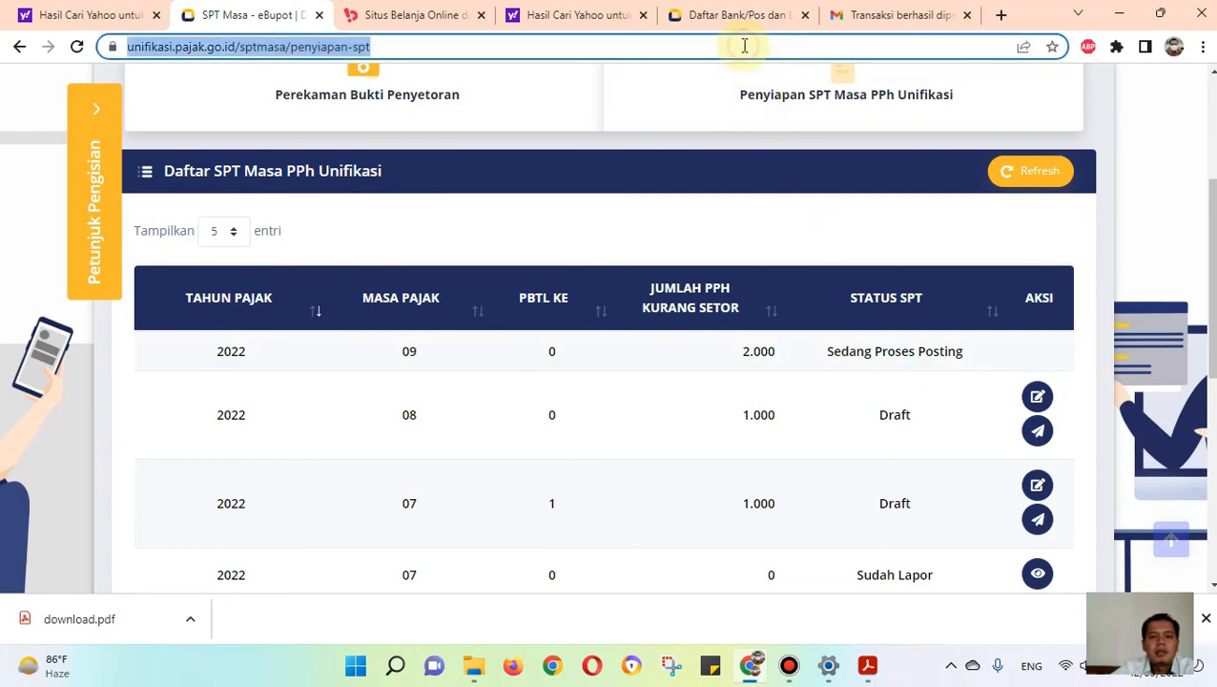
pyautogui.press('Return')
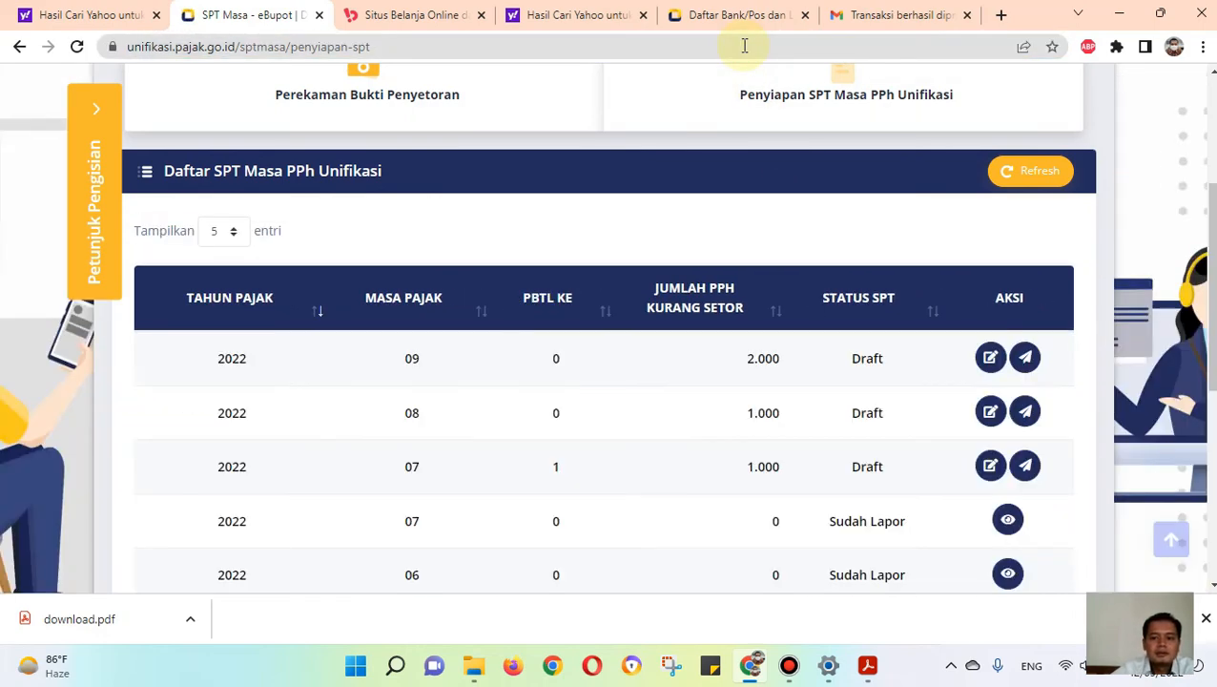
pyautogui.click(1027, 359)
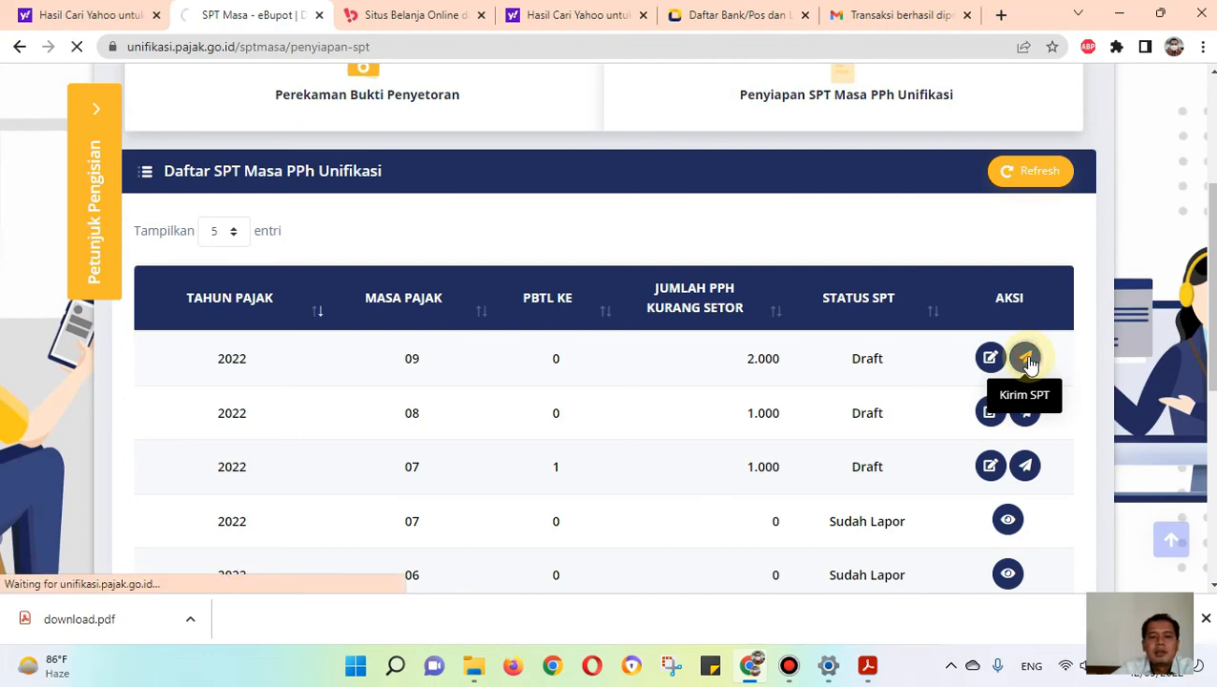
pyautogui.scroll(-3, 774, 380)
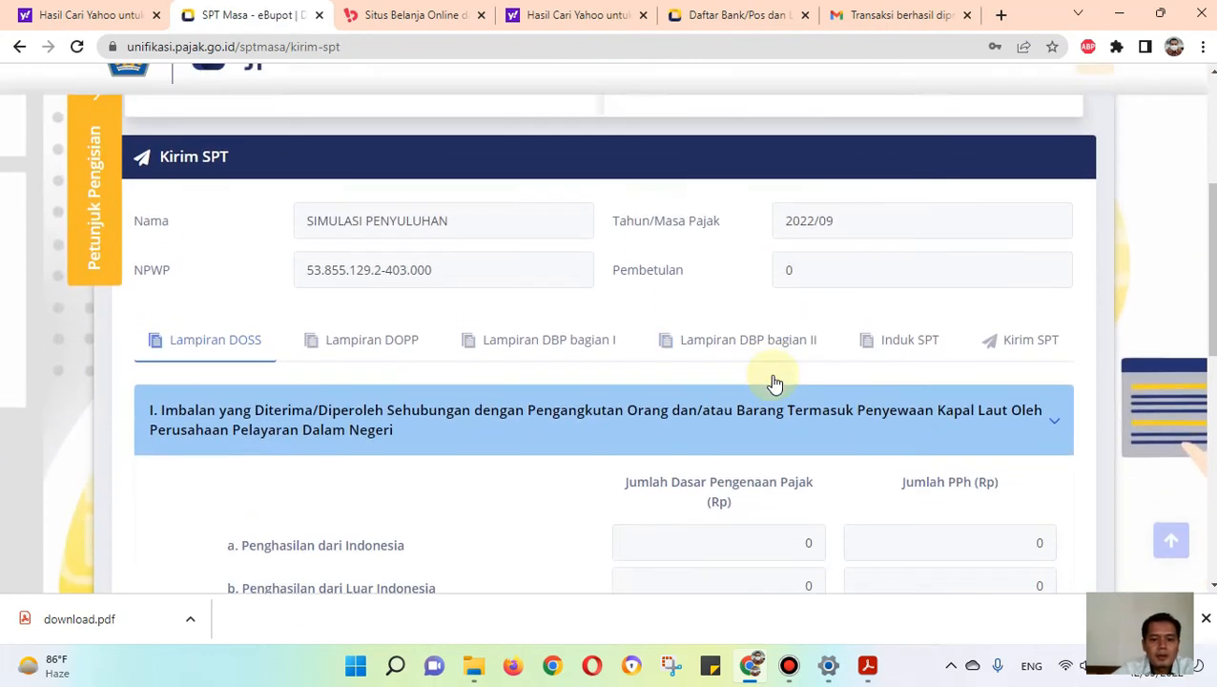
# Step: Review Lampiran DOSS, Lampiran DOPP, and Lampiran DBP bagian I and II of the SPT before sending
pyautogui.scroll(-1, 264, 336)
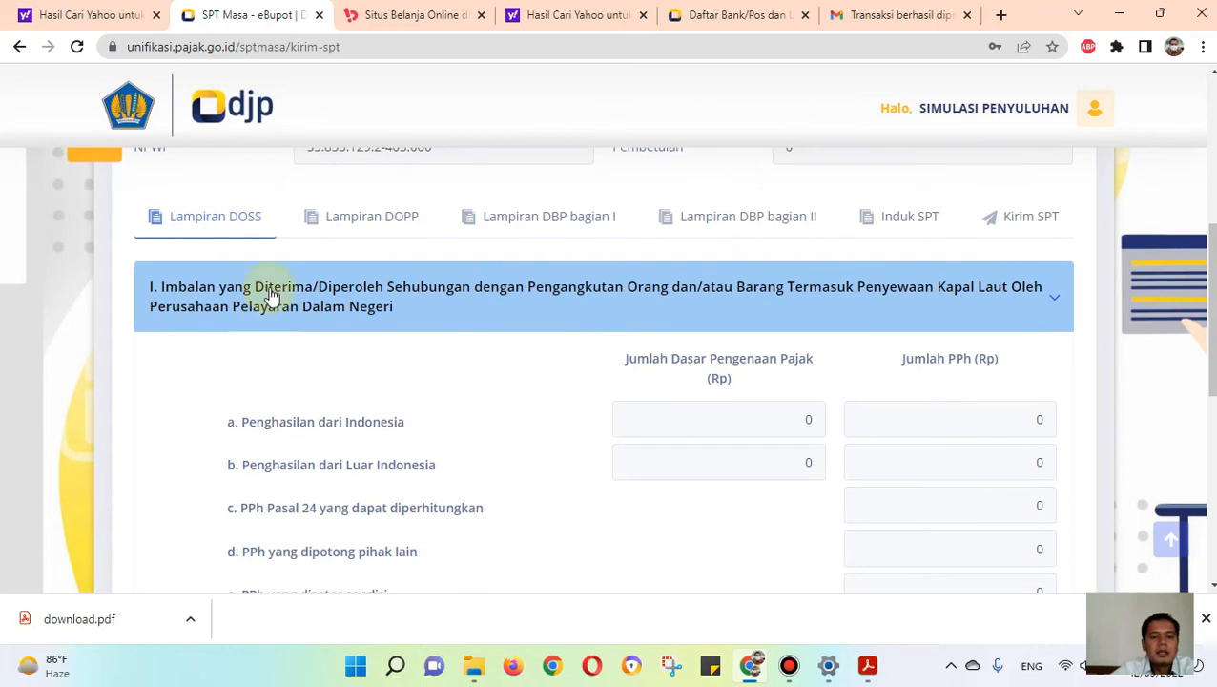
pyautogui.click(345, 234)
pyautogui.click(553, 239)
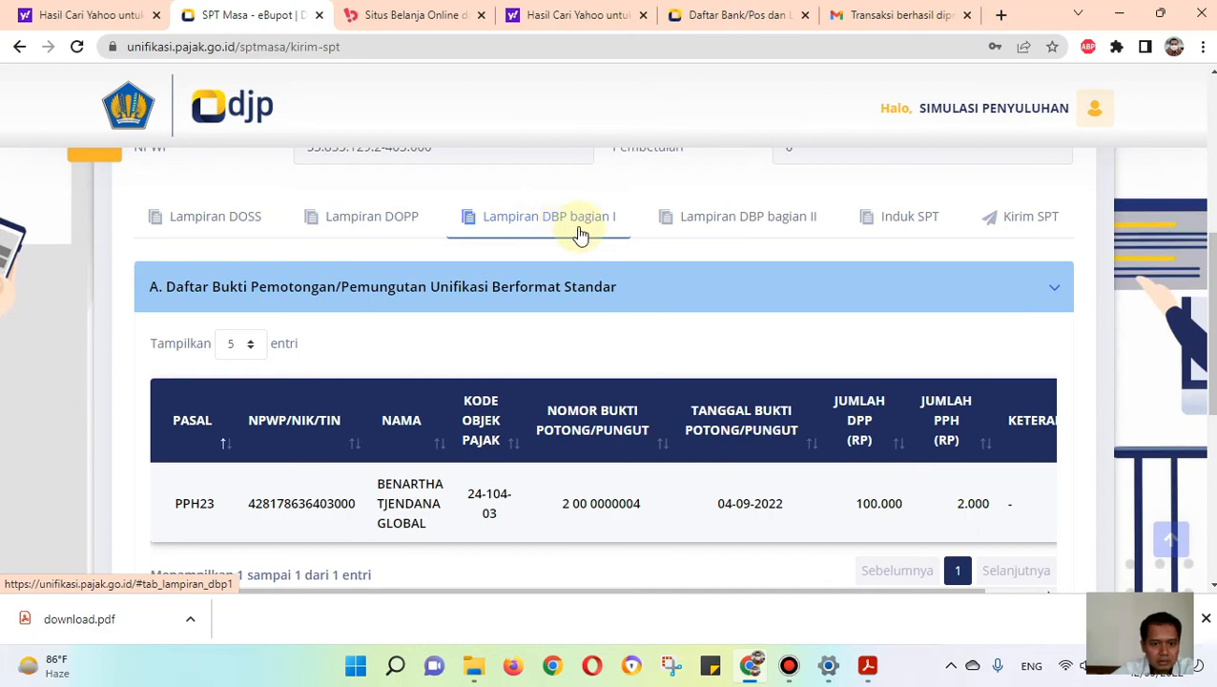
pyautogui.click(743, 219)
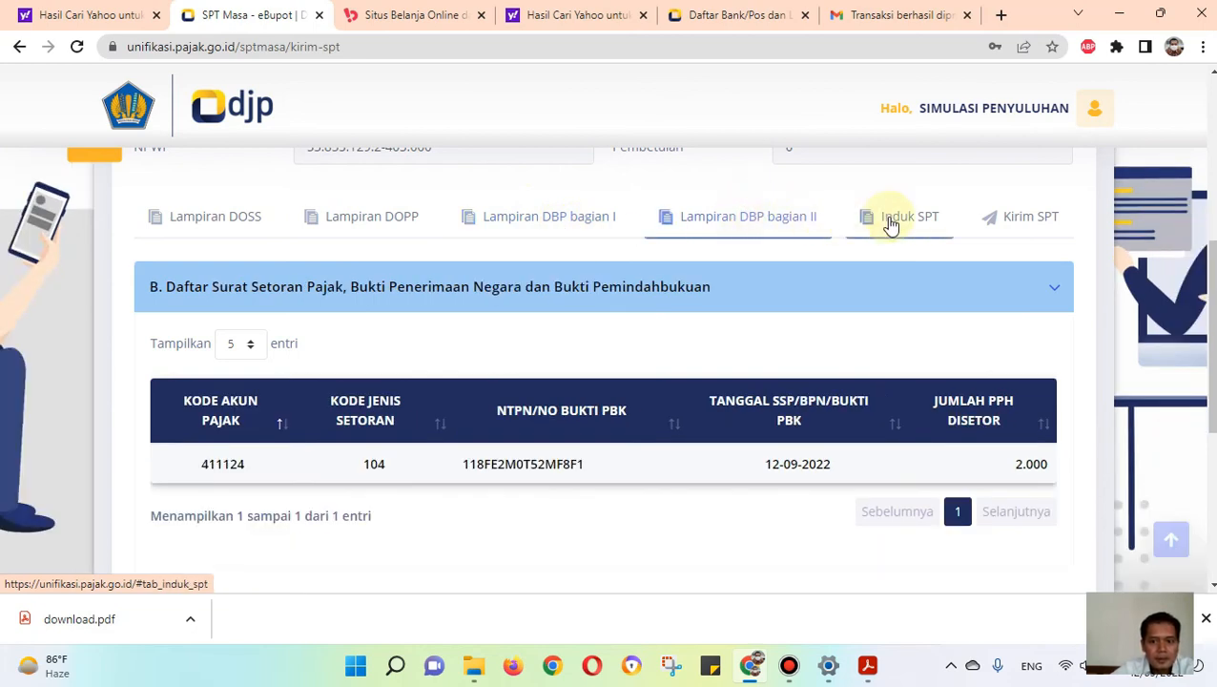
# Step: Review the Induk SPT, checking the self-paid PPh and the withheld PPh tables
pyautogui.click(889, 223)
pyautogui.scroll(-5, 858, 282)
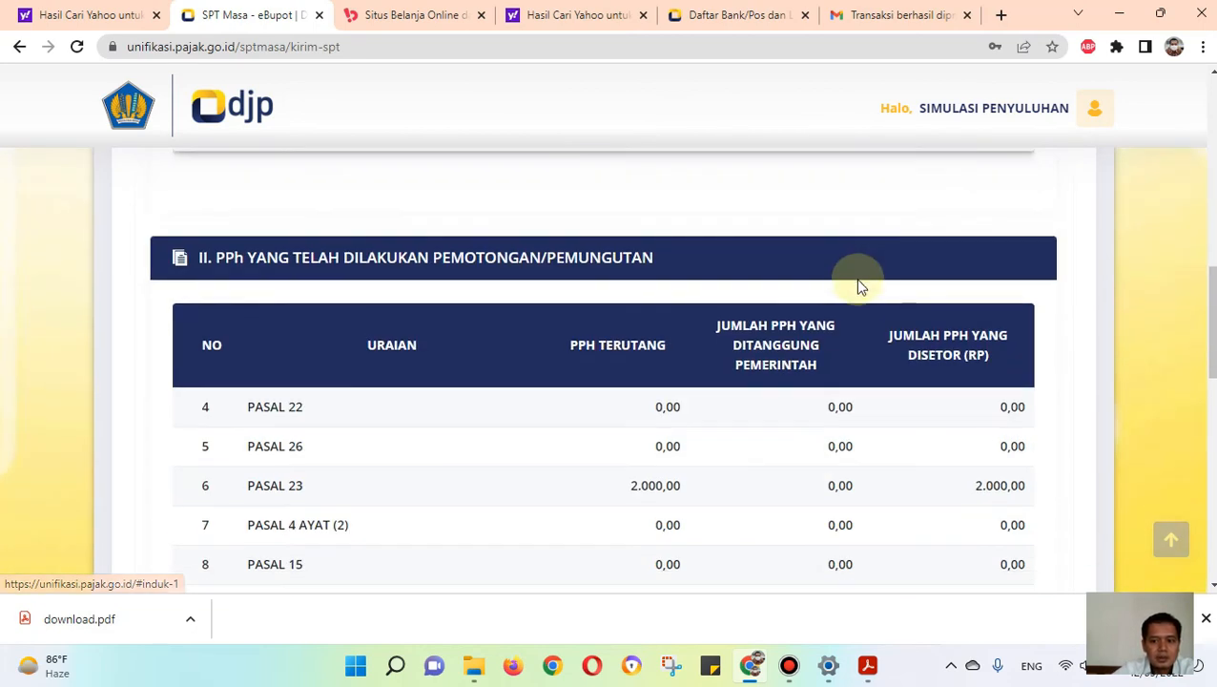
pyautogui.scroll(3, 858, 291)
pyautogui.scroll(-4, 855, 299)
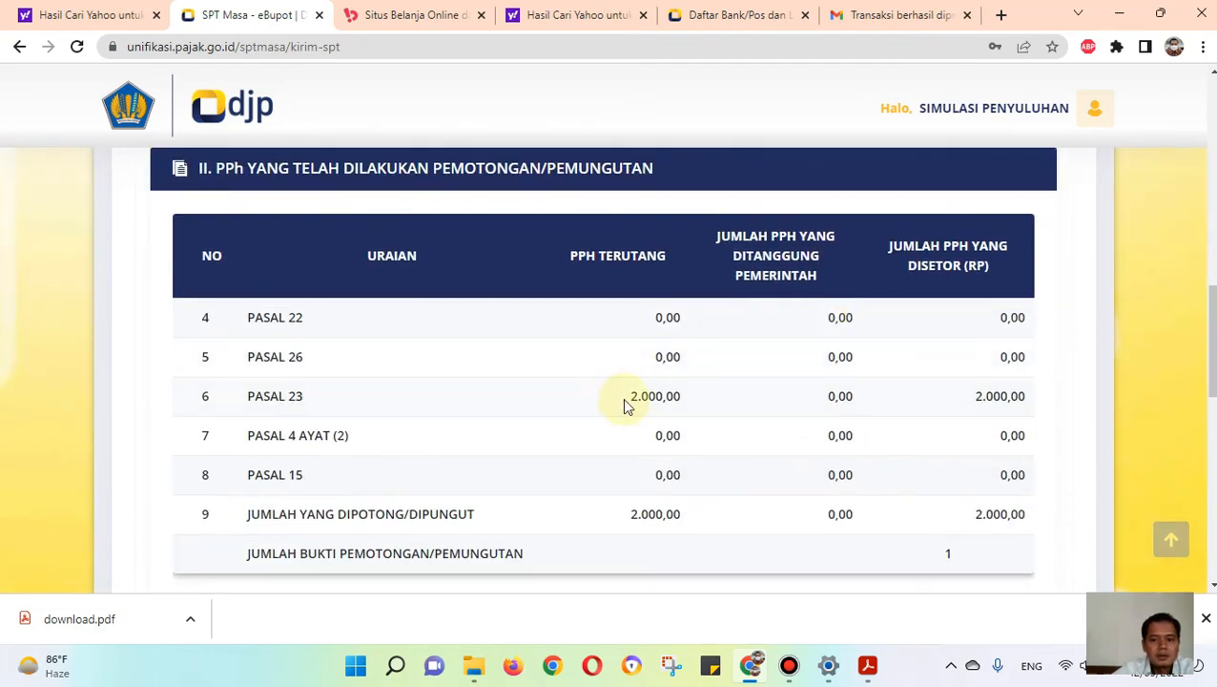
pyautogui.scroll(5, 619, 406)
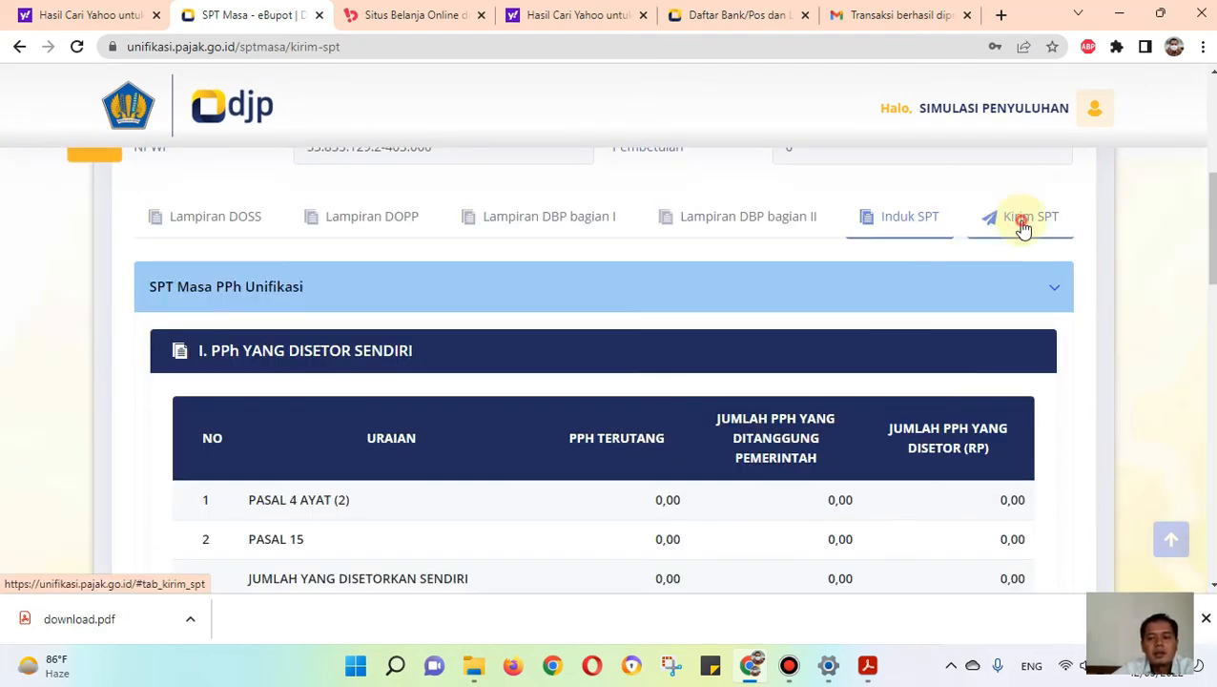
# Step: On the Kirim SPT section, upload the taxpayer's .p12 electronic certificate from the Downloads folder
pyautogui.click(1023, 227)
pyautogui.click(622, 400)
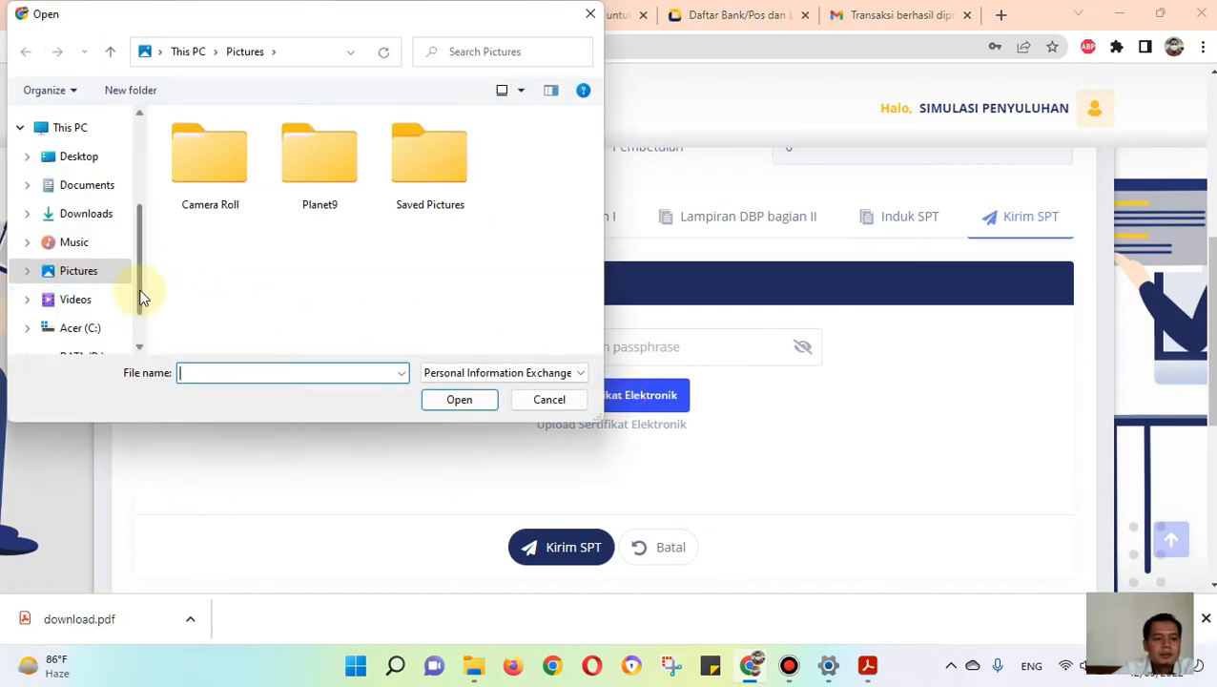
pyautogui.scroll(-2, 141, 297)
pyautogui.click(82, 292)
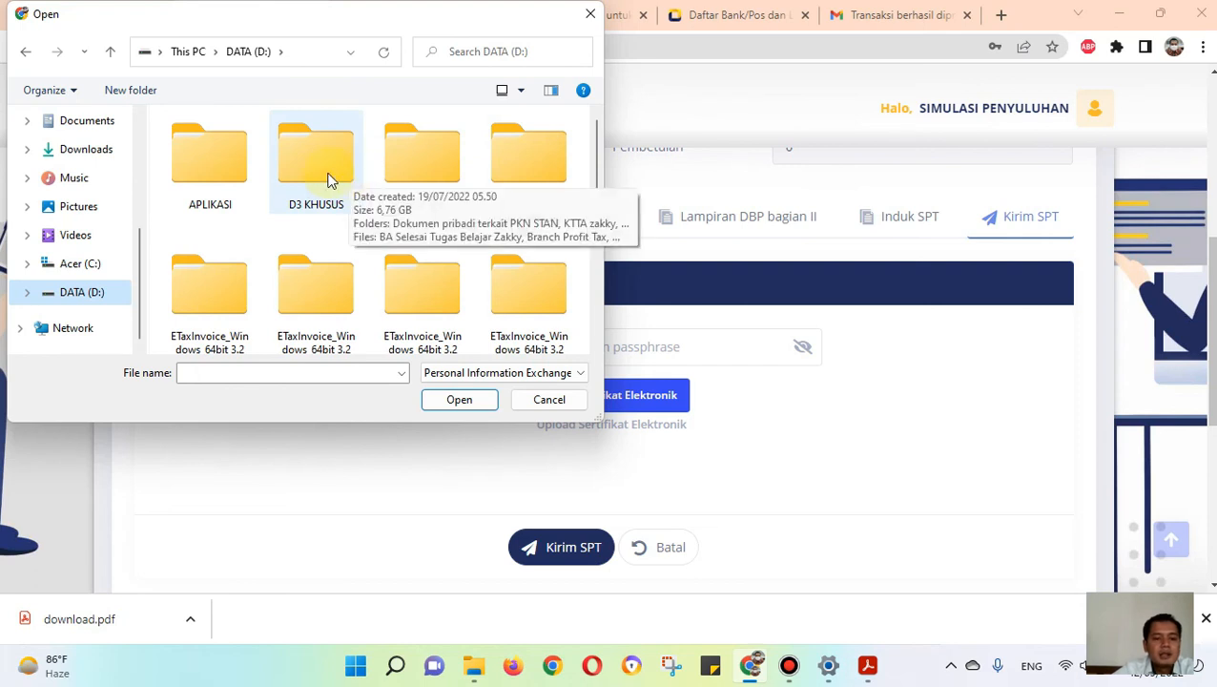
pyautogui.click(96, 150)
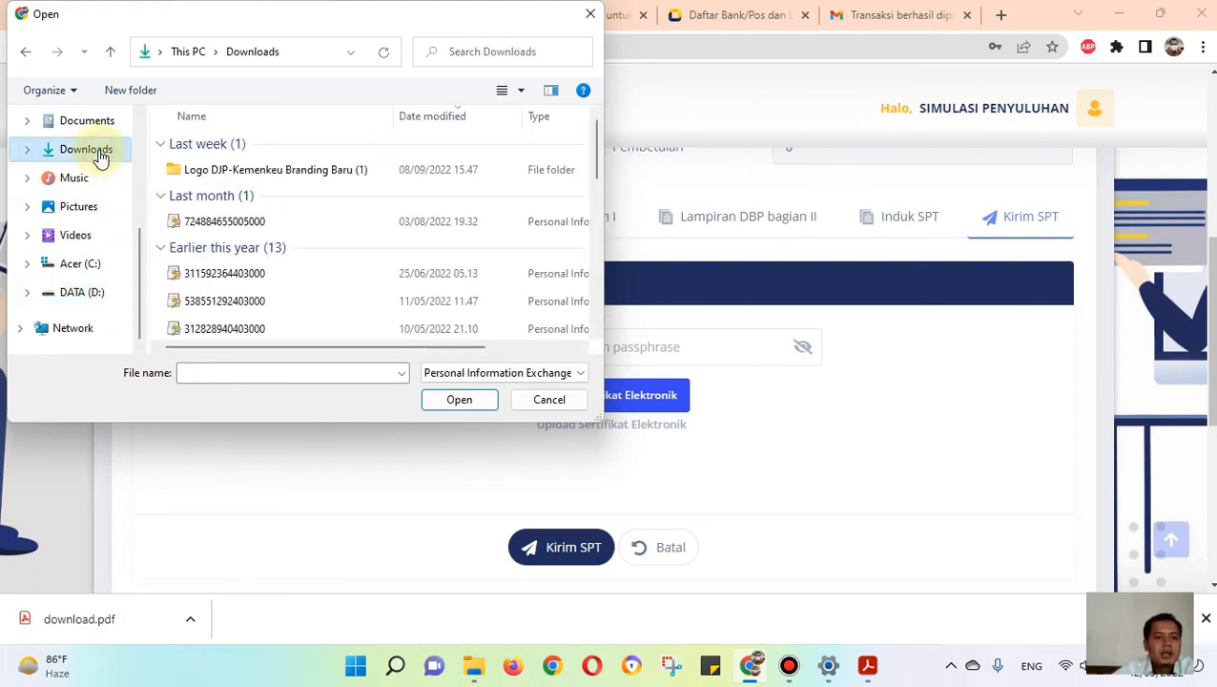
pyautogui.click(234, 300)
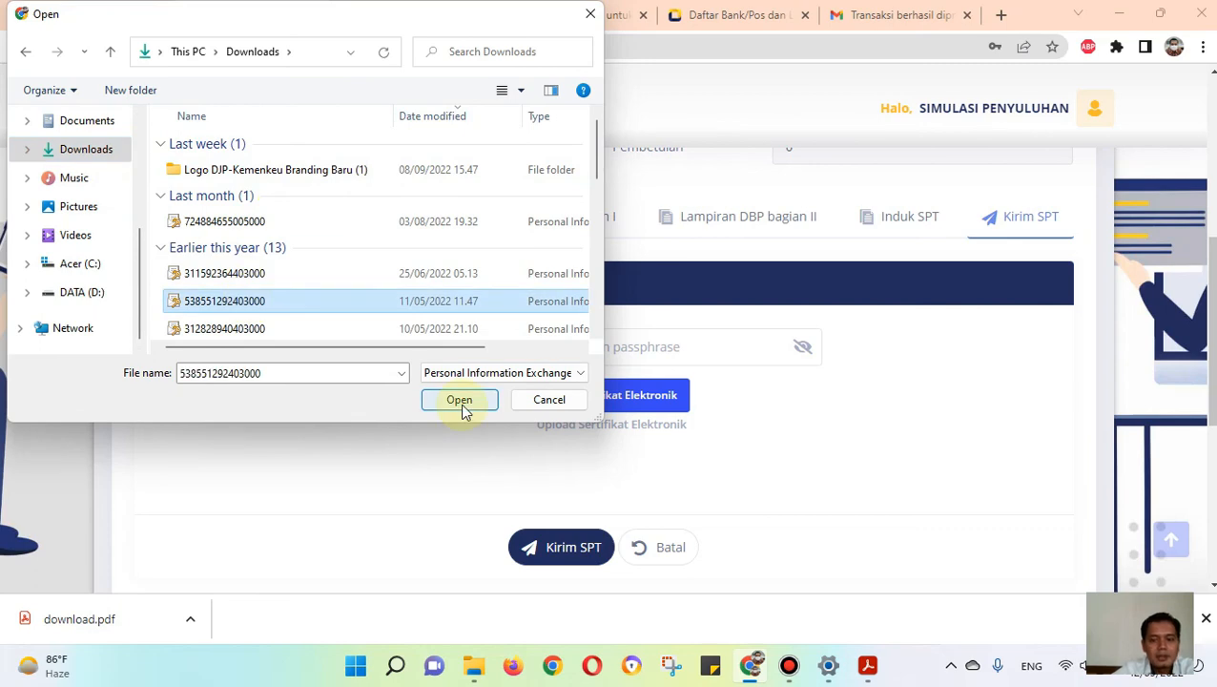
pyautogui.click(460, 400)
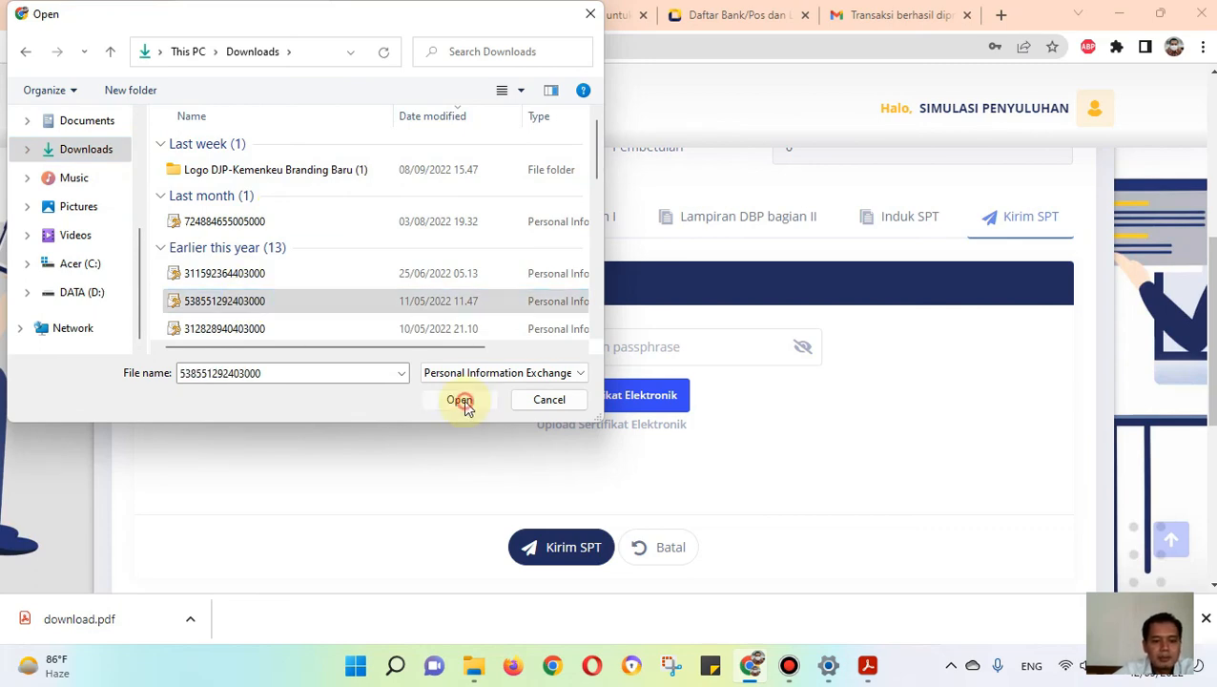
# Step: Enter the certificate passphrase and send the SPT Masa, acknowledging the submission
pyautogui.click(588, 351)
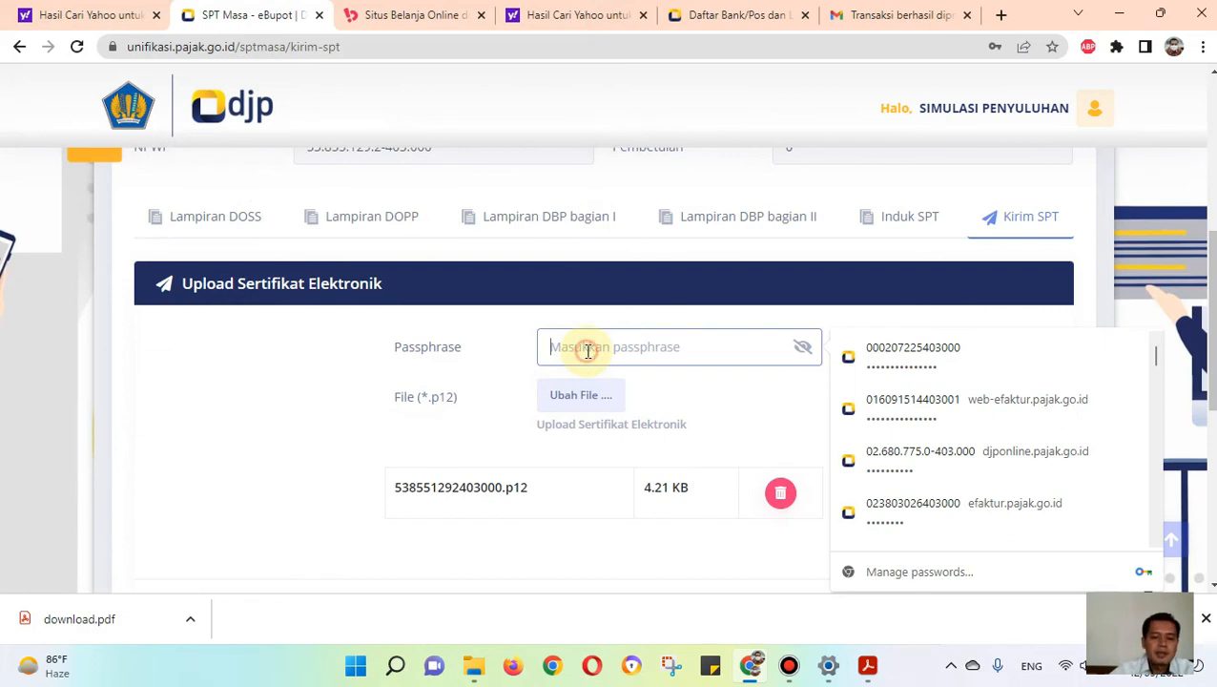
pyautogui.scroll(-3, 572, 363)
pyautogui.click(564, 346)
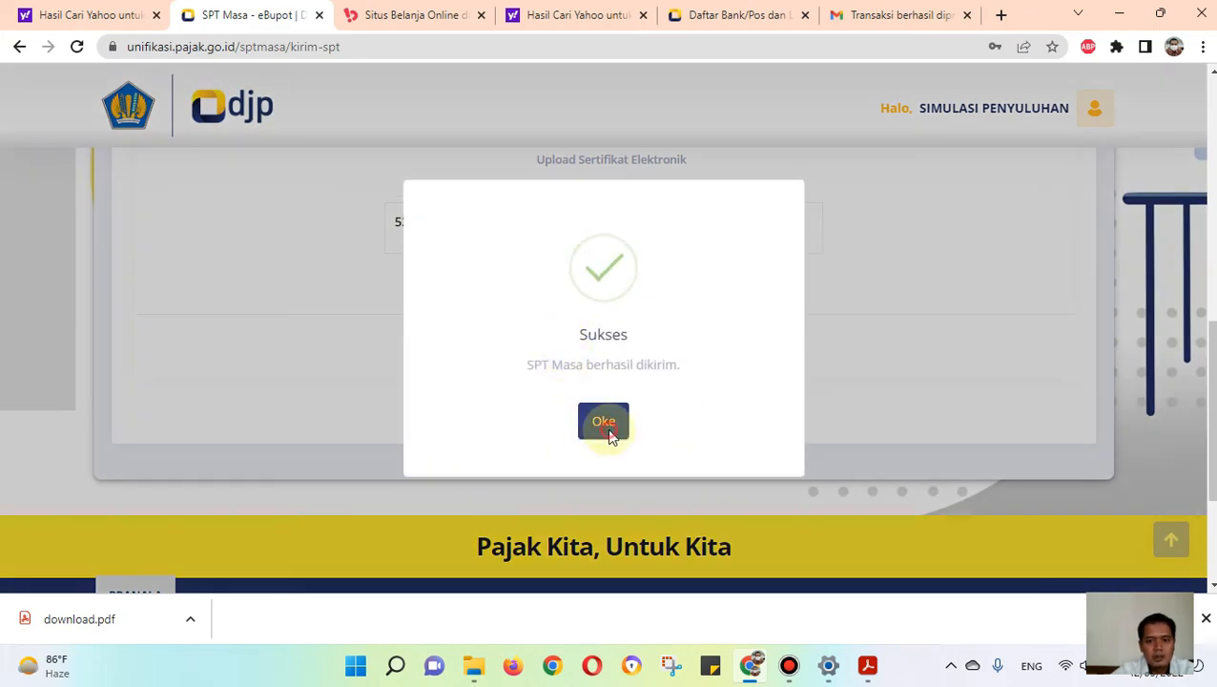
pyautogui.click(609, 431)
# Step: View the submitted 2022/09 SPT from the SPT list and locate its 2022-09 entry among the sent returns on the Dashboard
pyautogui.scroll(-2, 616, 436)
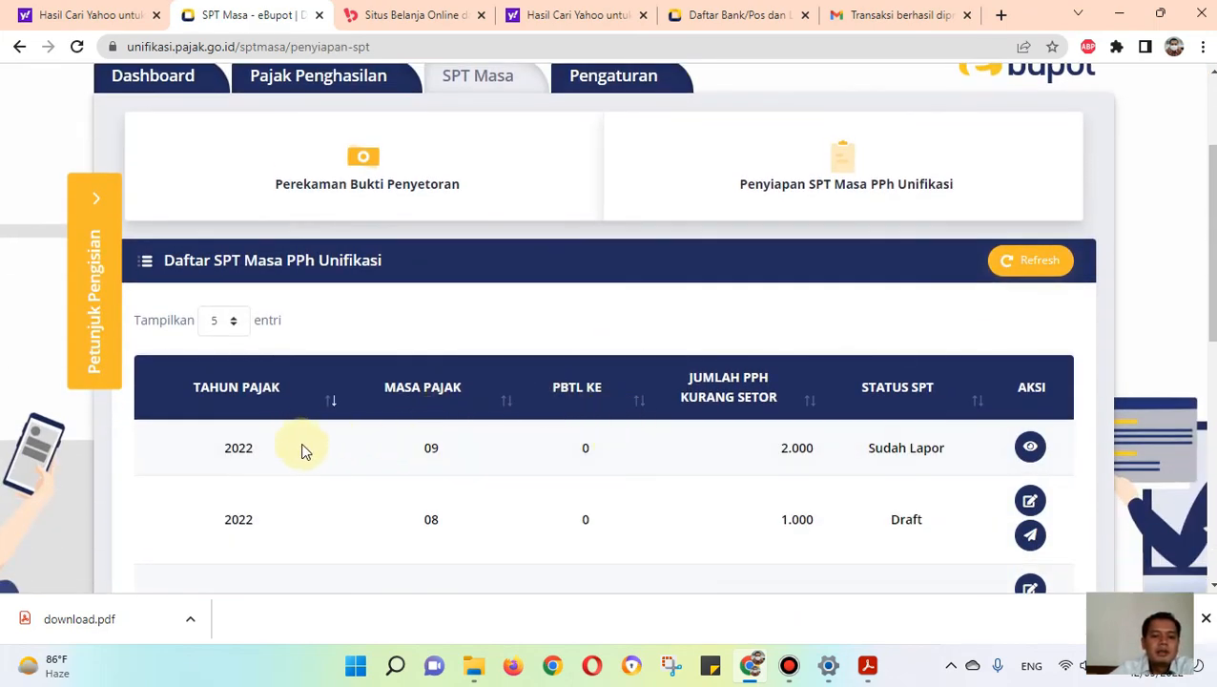
pyautogui.click(1029, 446)
pyautogui.click(159, 255)
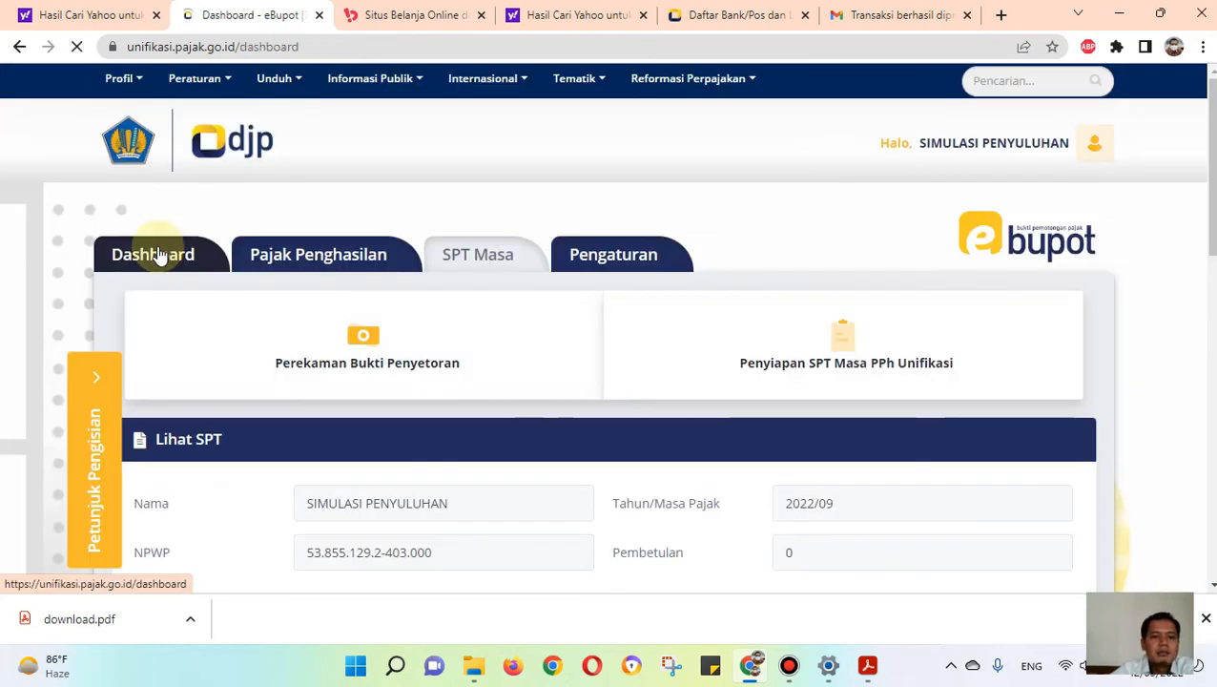
pyautogui.scroll(-2, 483, 298)
pyautogui.moveTo(486, 301); pyautogui.dragTo(541, 301)
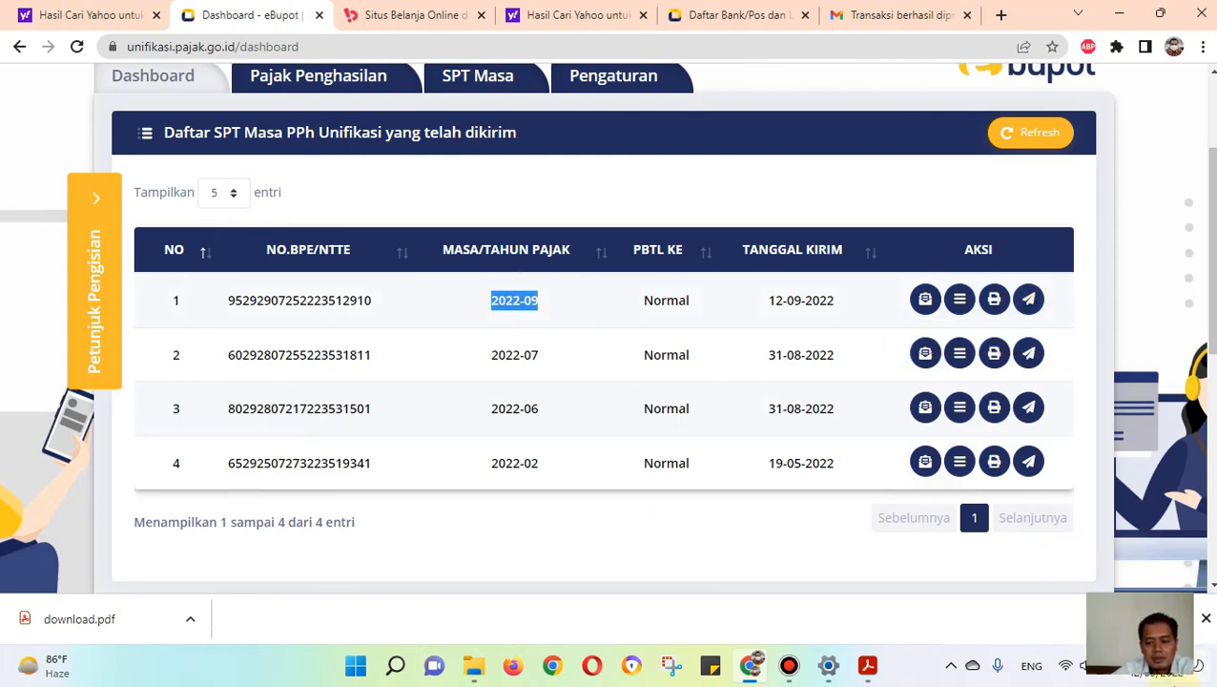
pyautogui.click(516, 305)
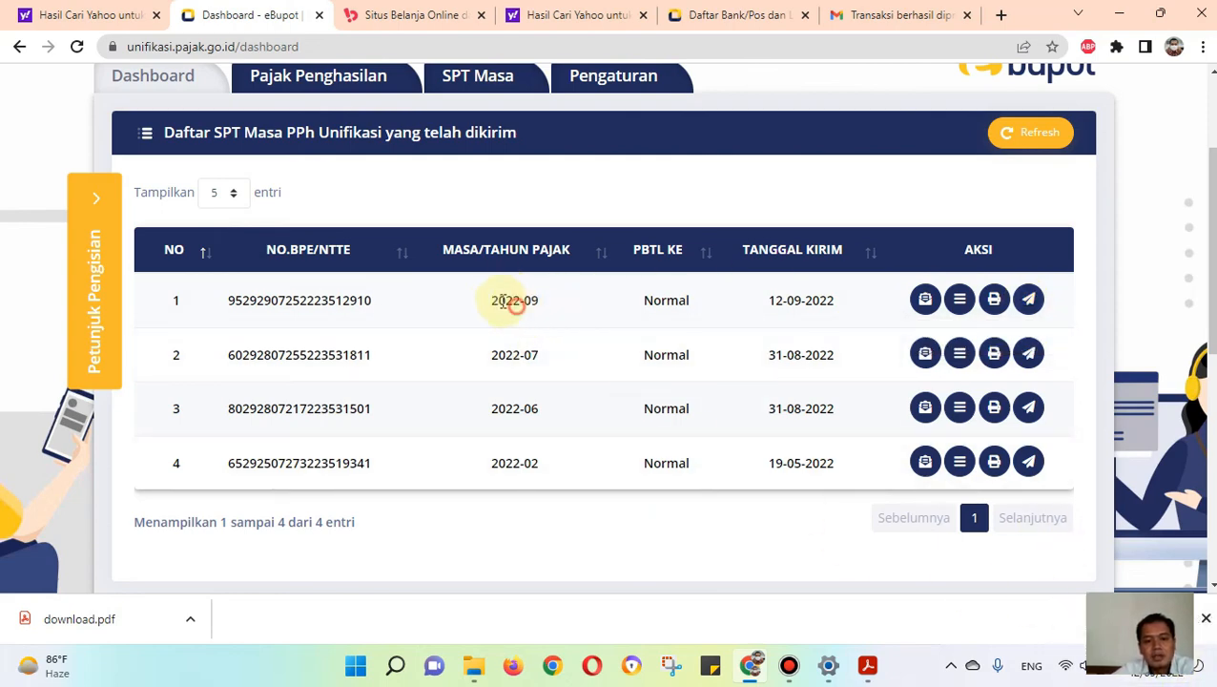
# Step: View the electronic receipt (BPE) and the printable SPT of the sent 2022-09 return, closing each preview
pyautogui.click(925, 301)
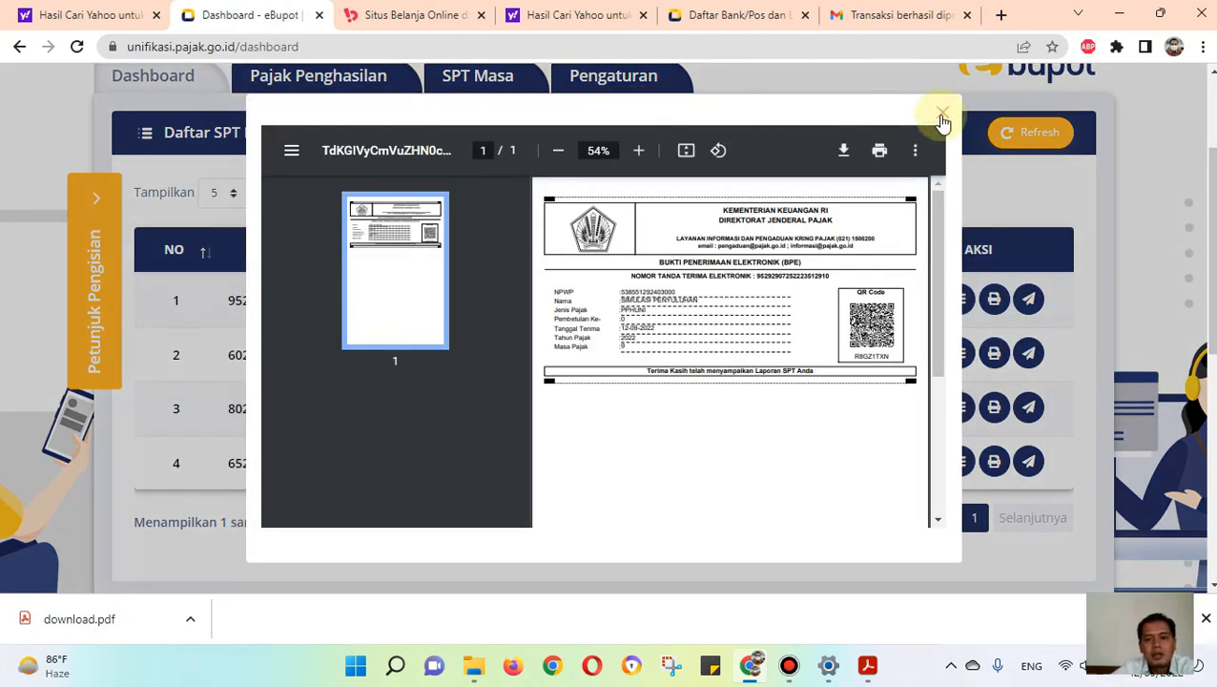
pyautogui.click(940, 114)
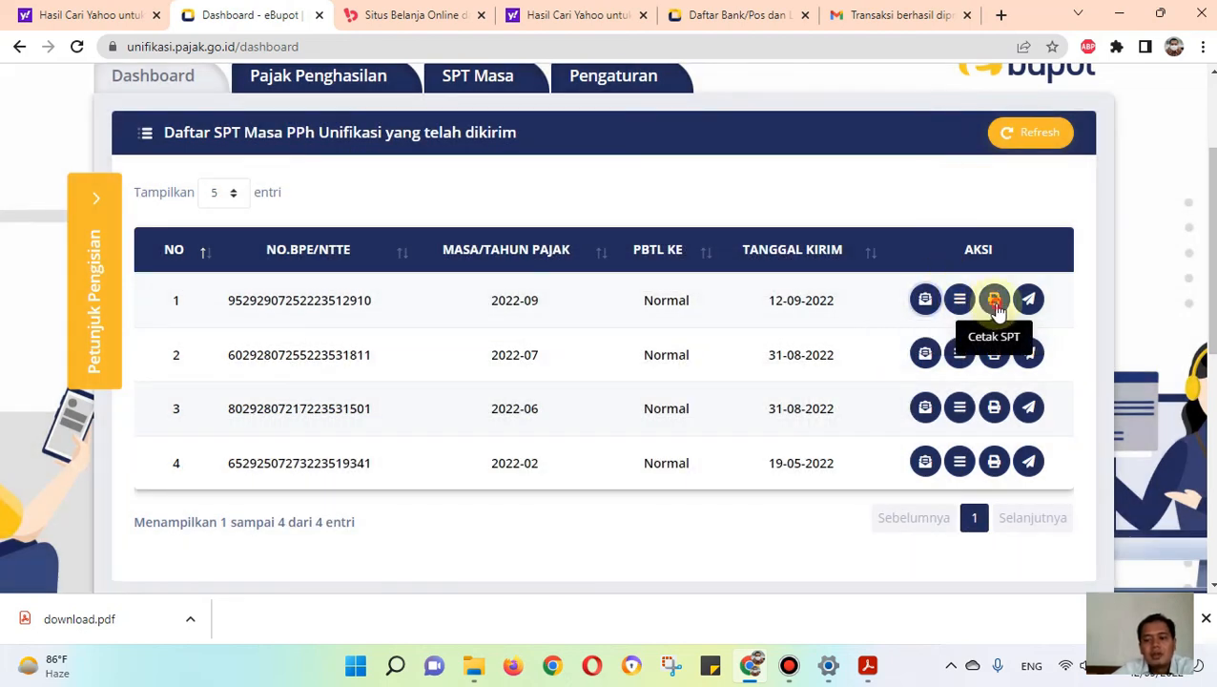
pyautogui.click(994, 301)
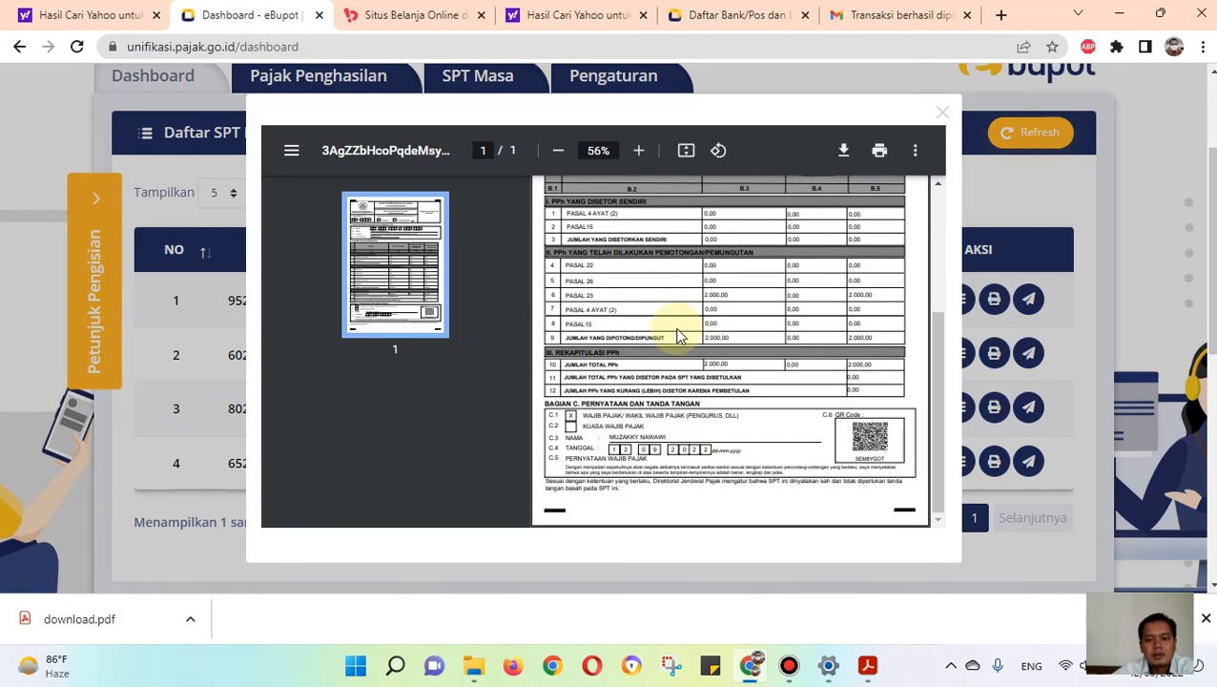
pyautogui.click(939, 116)
pyautogui.scroll(2, 852, 368)
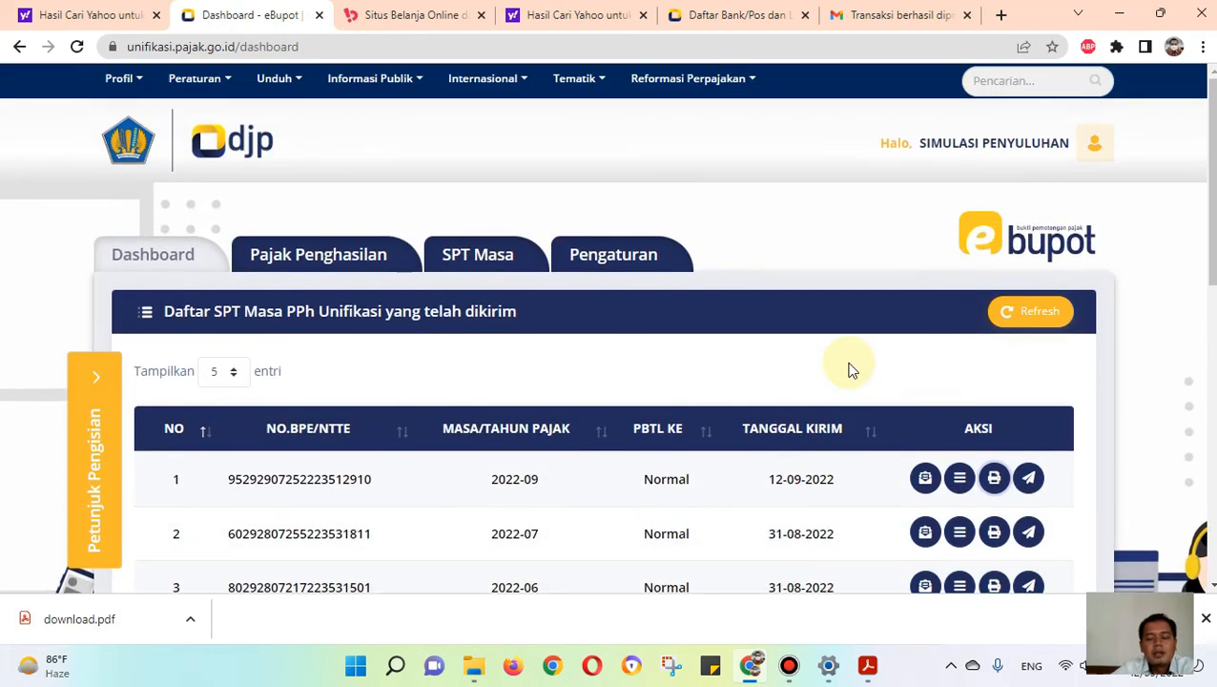